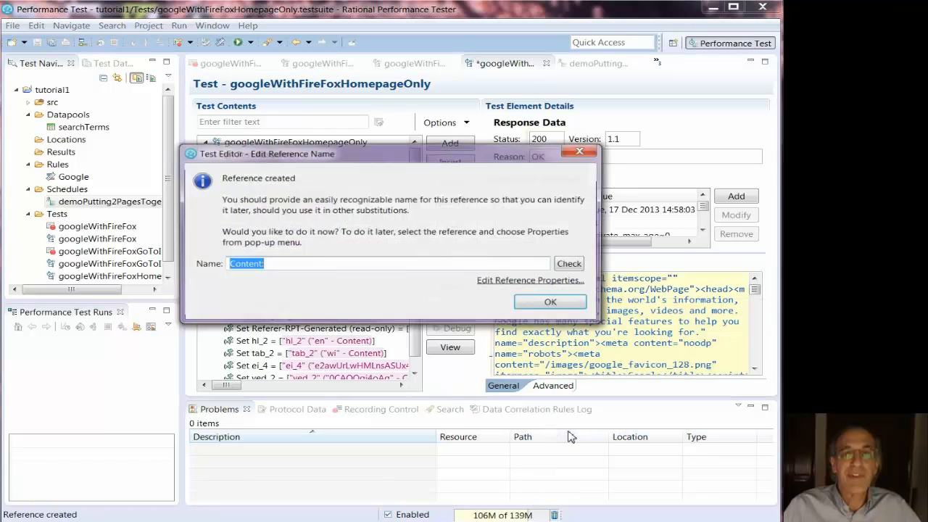
Name the new reference to the response content FullGoogleHomePage and accept the name.
type("Full")
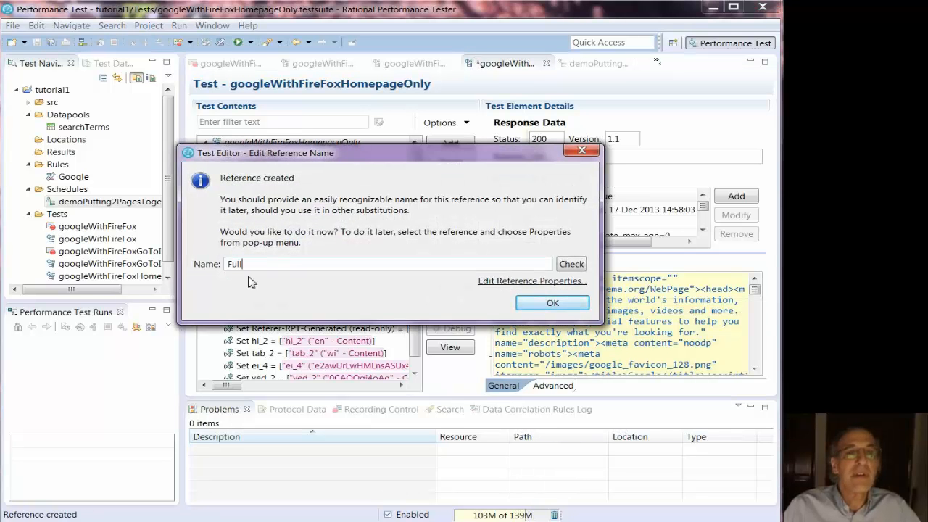
type("GoogleHomePage")
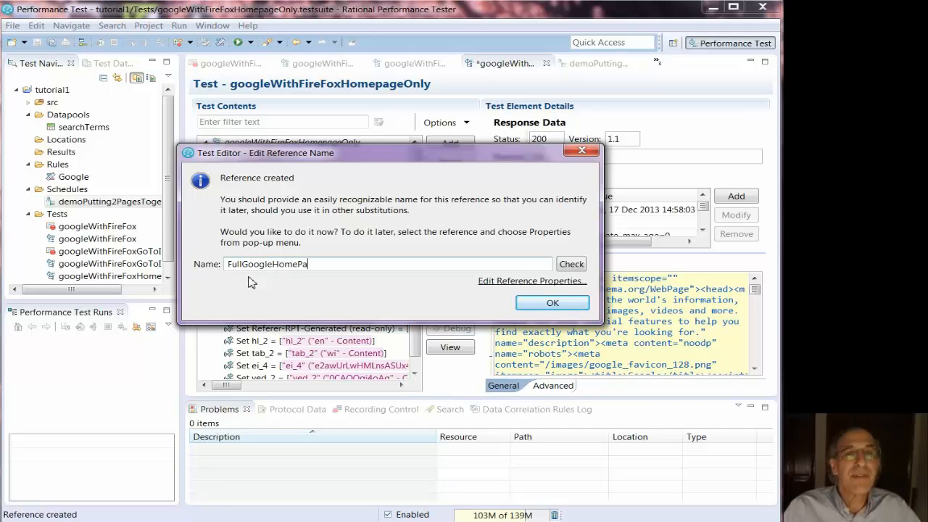
left_click(552, 305)
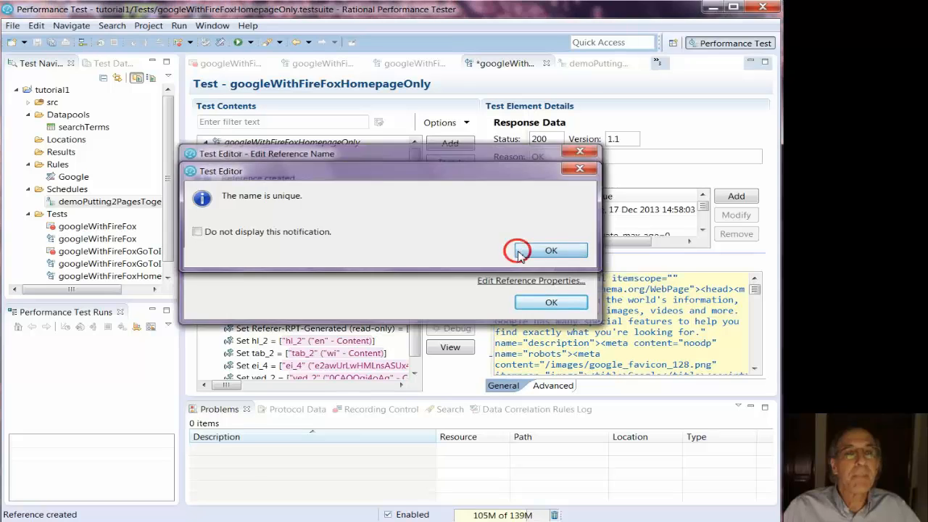
left_click(521, 250)
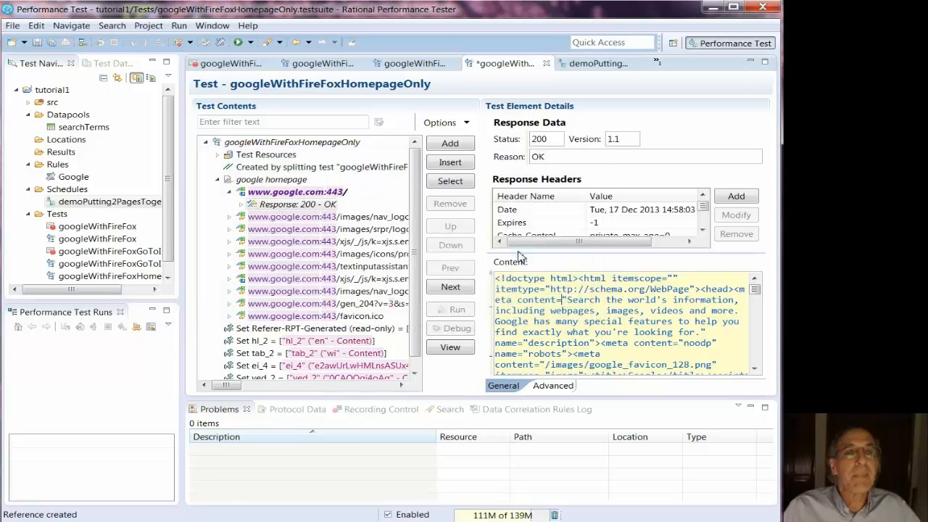
Rename the "Variables Created by Split Test" container under Test Variables, adding the author's first name and changing "Split" to "Splitting".
left_click(217, 155)
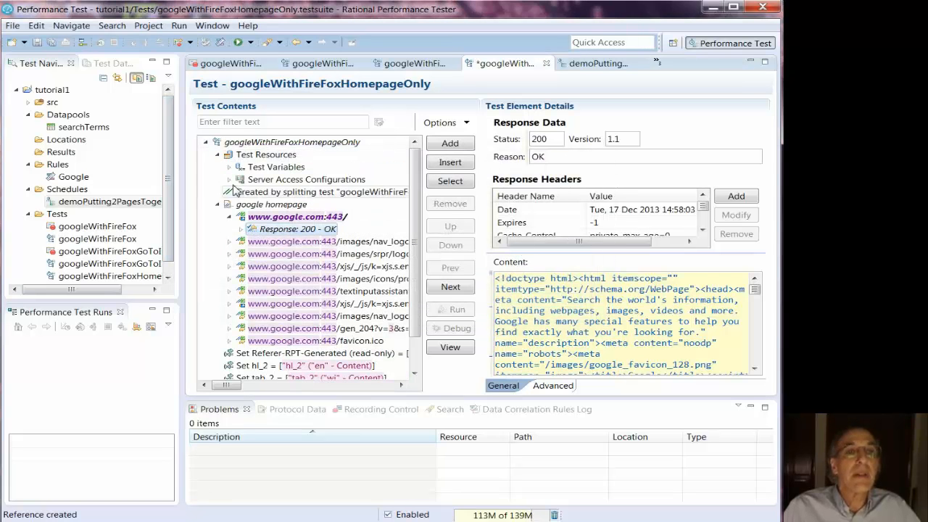
left_click(228, 168)
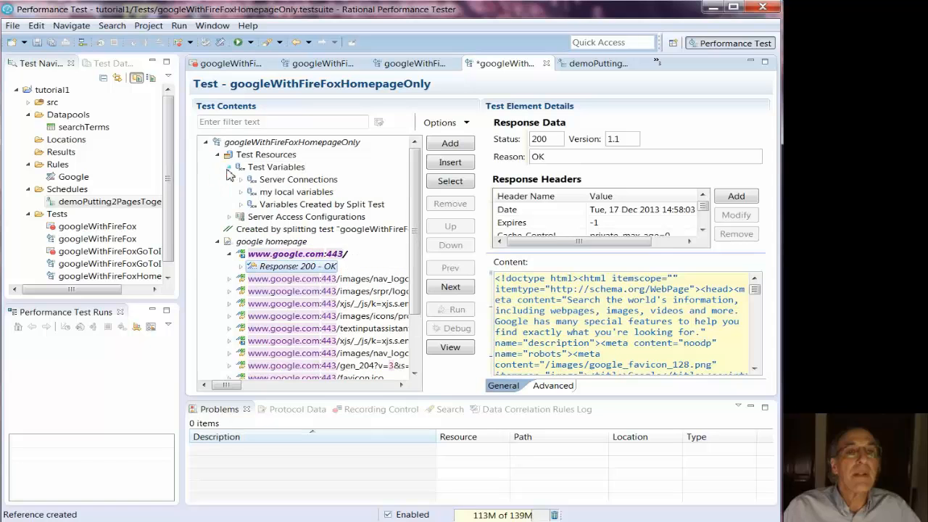
left_click(312, 204)
left_click(608, 124)
type("Andy Spli")
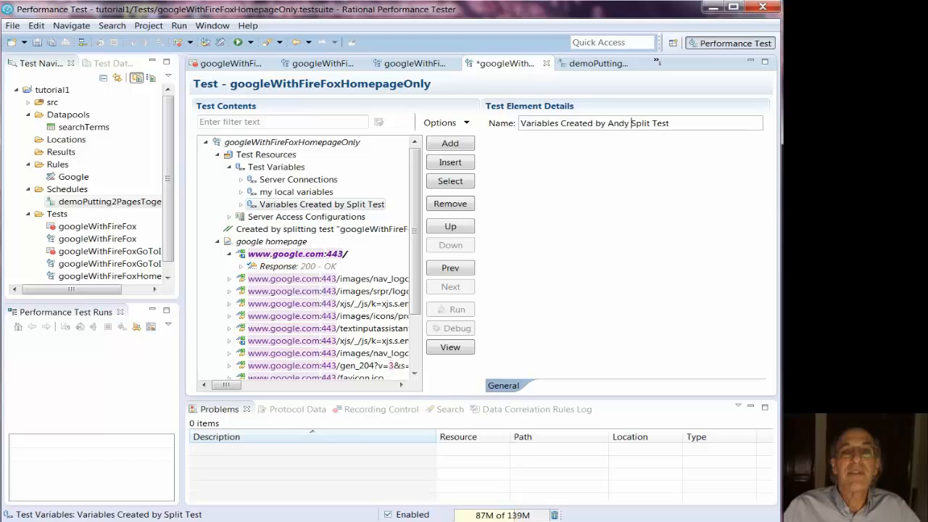
type("tting")
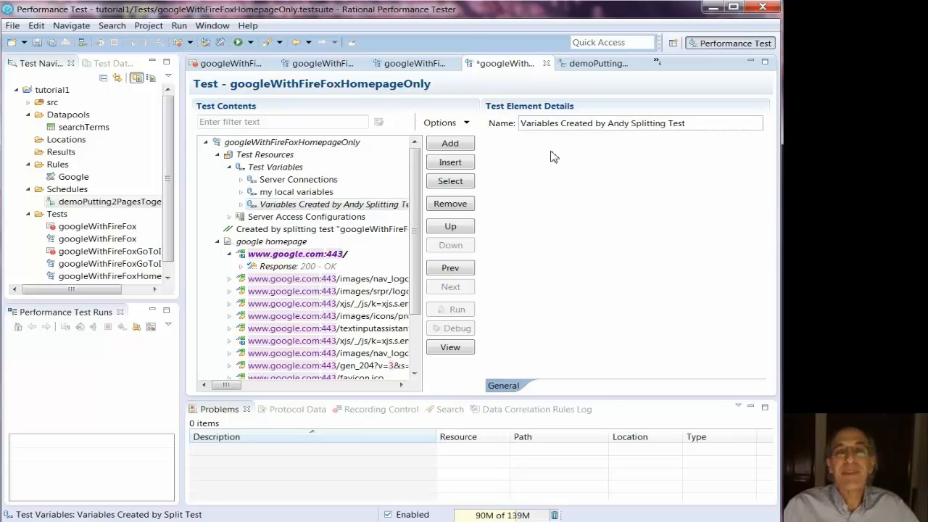
Add a variable declaration named FullPagePassedAround to the renamed split-test variables container.
left_click(241, 205)
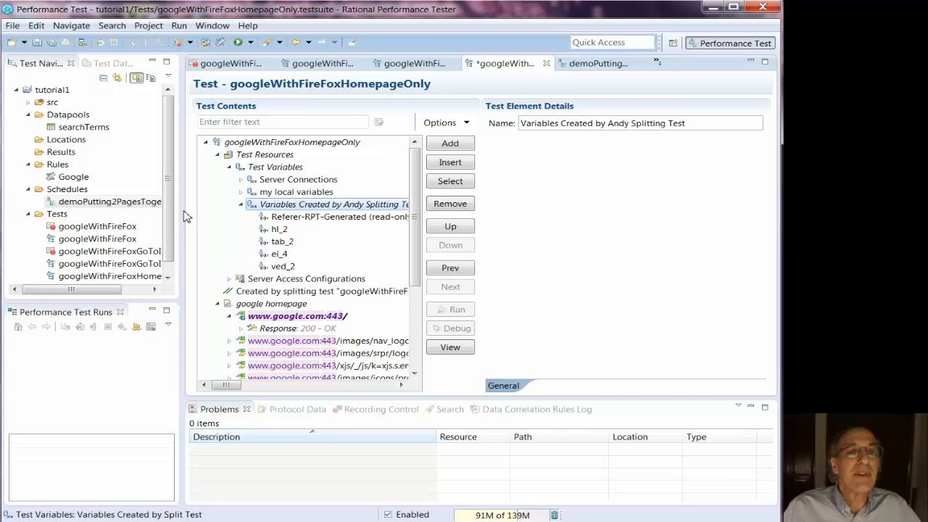
left_click_drag(182, 211, 91, 211)
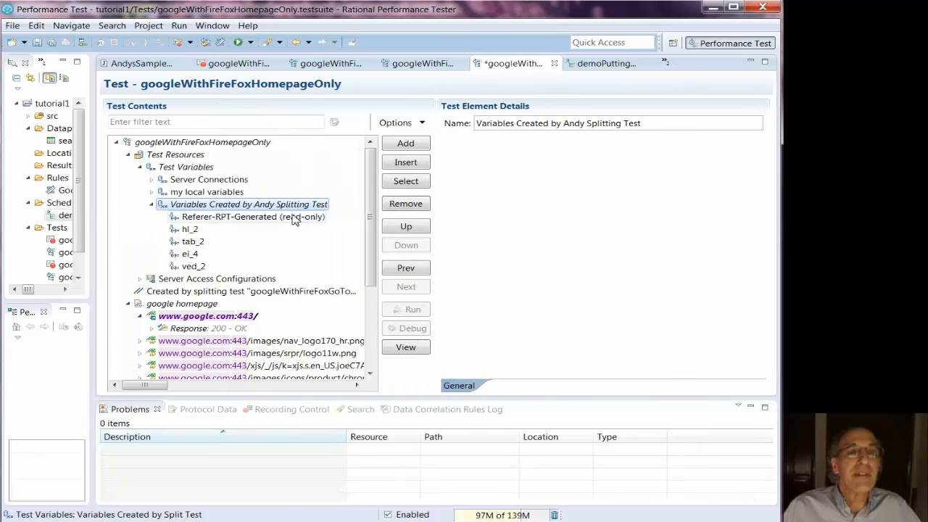
right_click(252, 209)
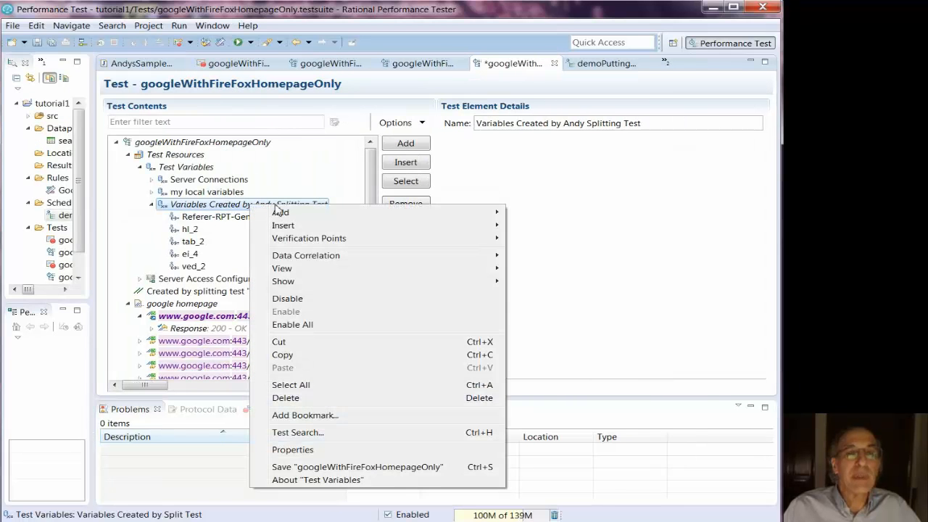
mouse_move(290, 213)
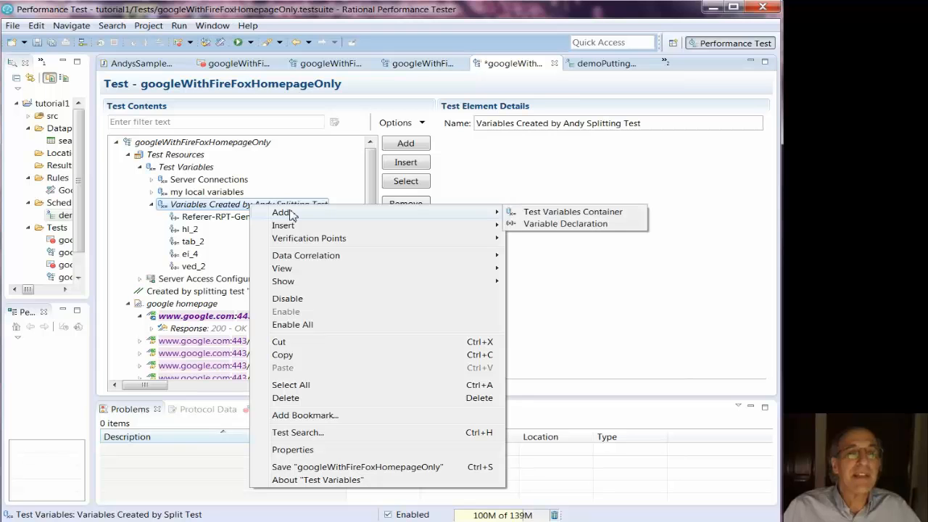
left_click(548, 225)
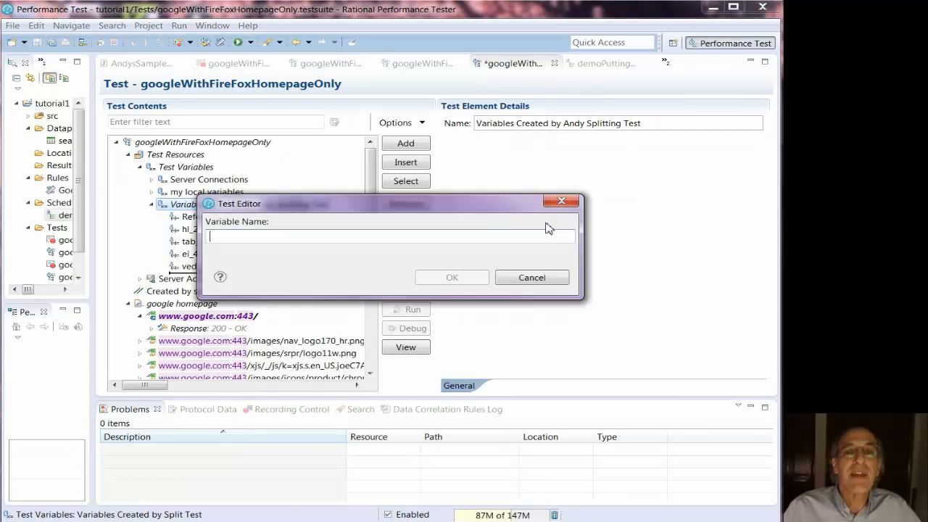
type("Full")
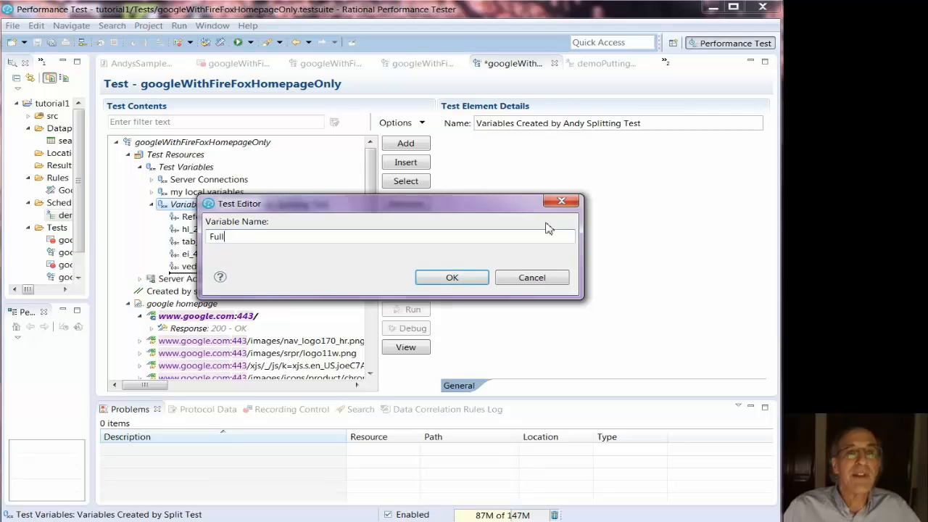
type("PagePasse")
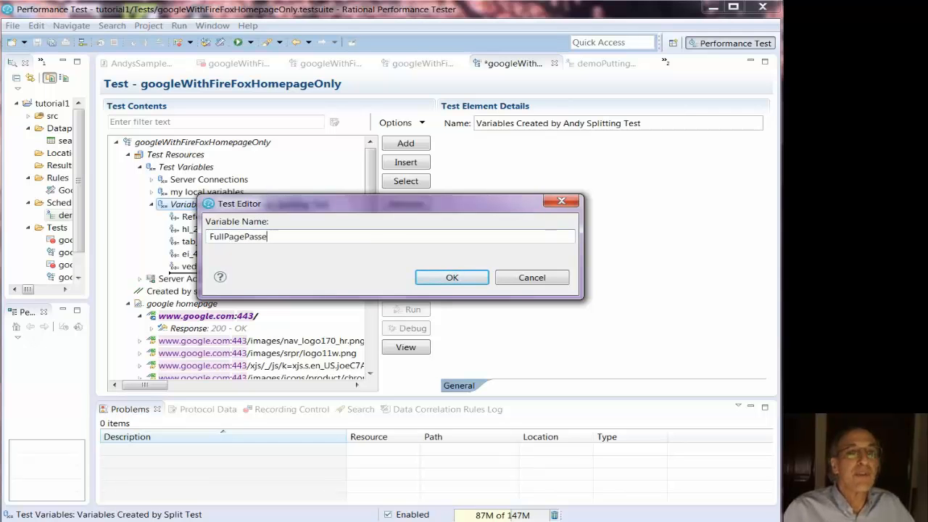
type("dAround")
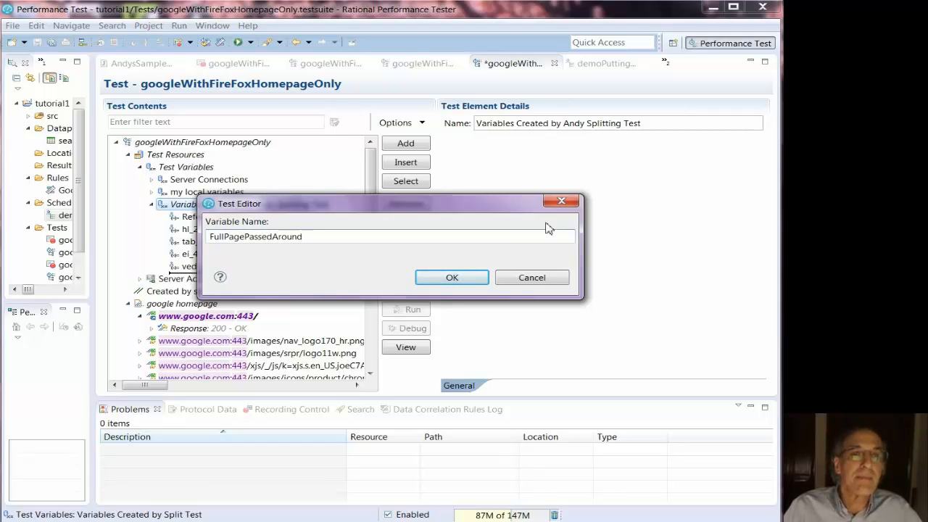
left_click(476, 279)
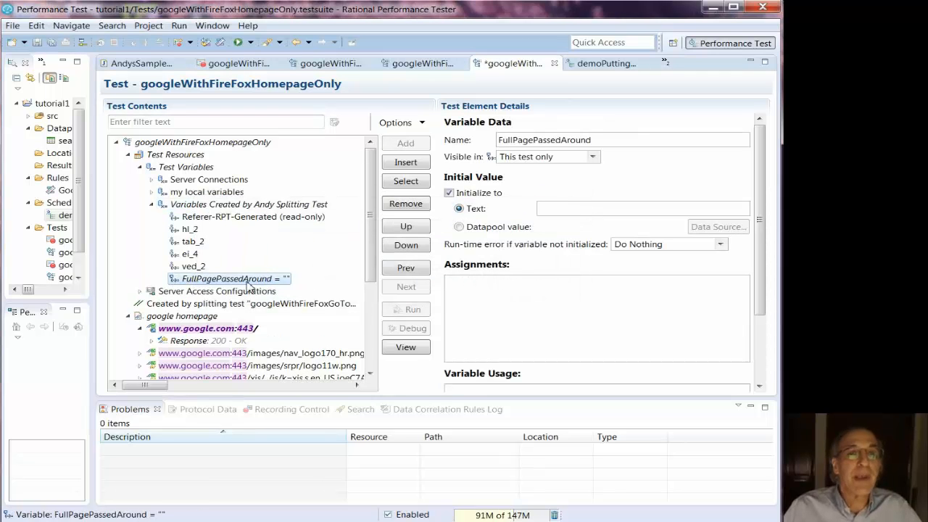
Make FullPagePassedAround visible in all tests for this user and turn off its initial value.
left_click(565, 157)
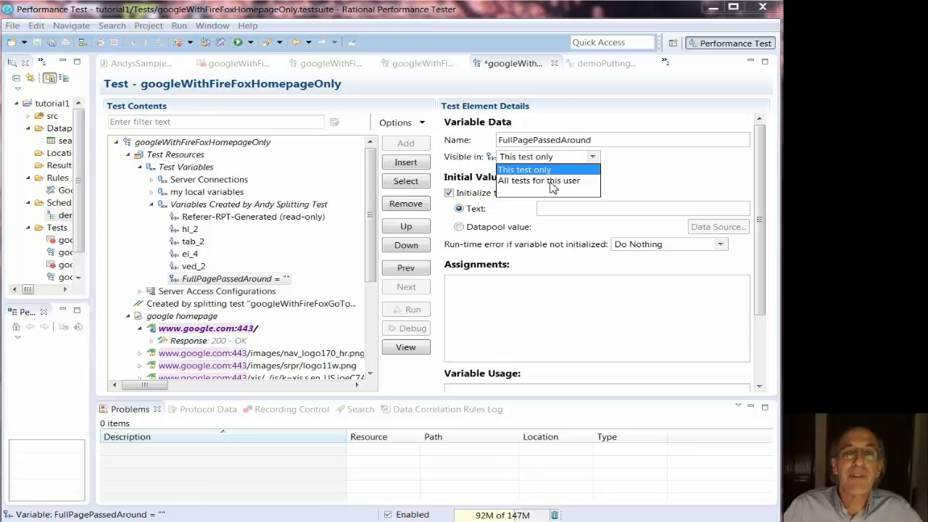
left_click(552, 181)
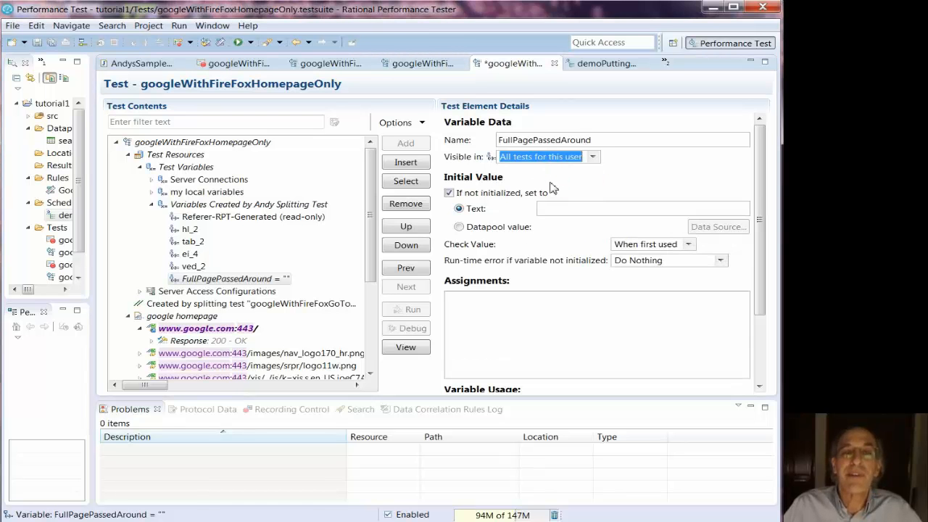
left_click(449, 194)
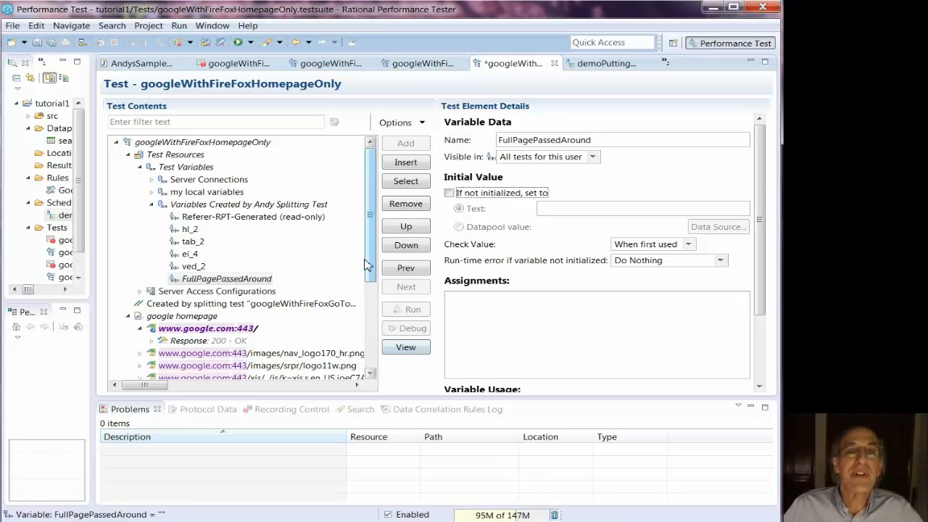
Insert a variable assignment for FullPagePassedAround before the "Set ved_2" assignment at the end of the test.
left_click_drag(369, 254, 371, 357)
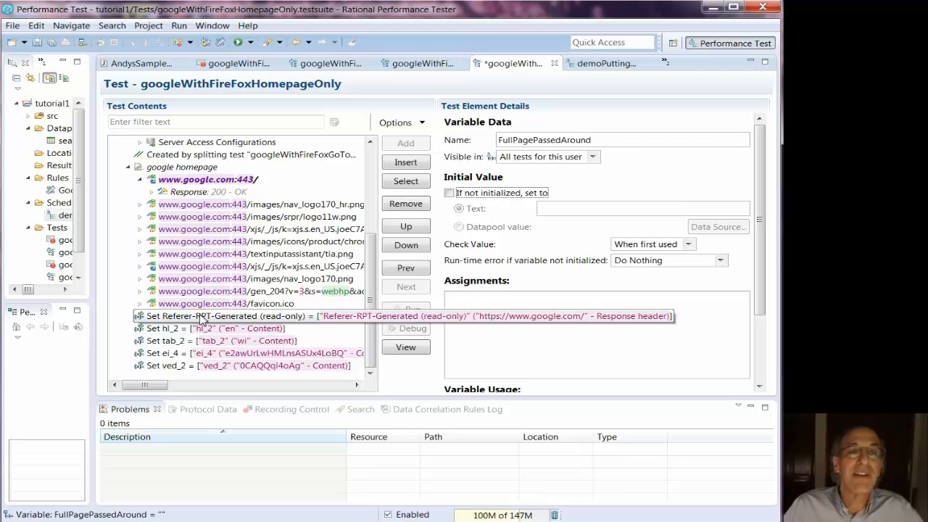
left_click(197, 366)
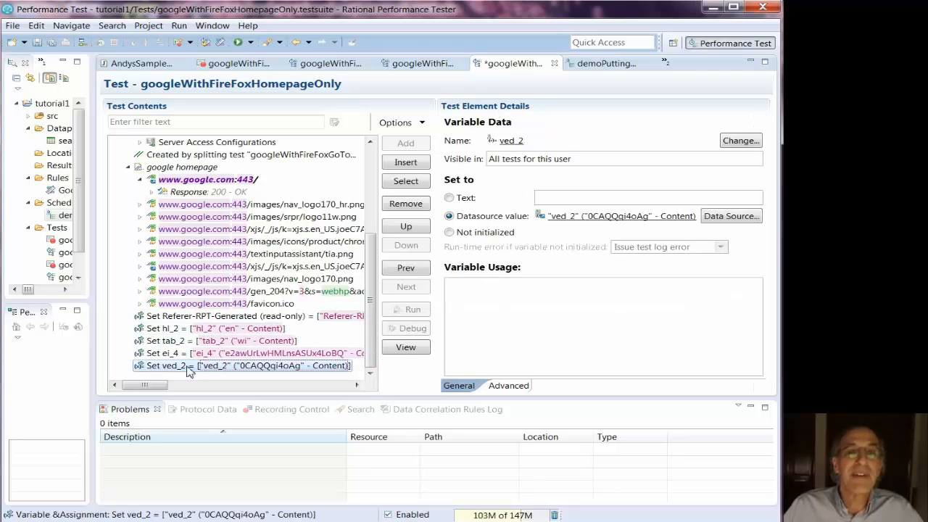
left_click(415, 166)
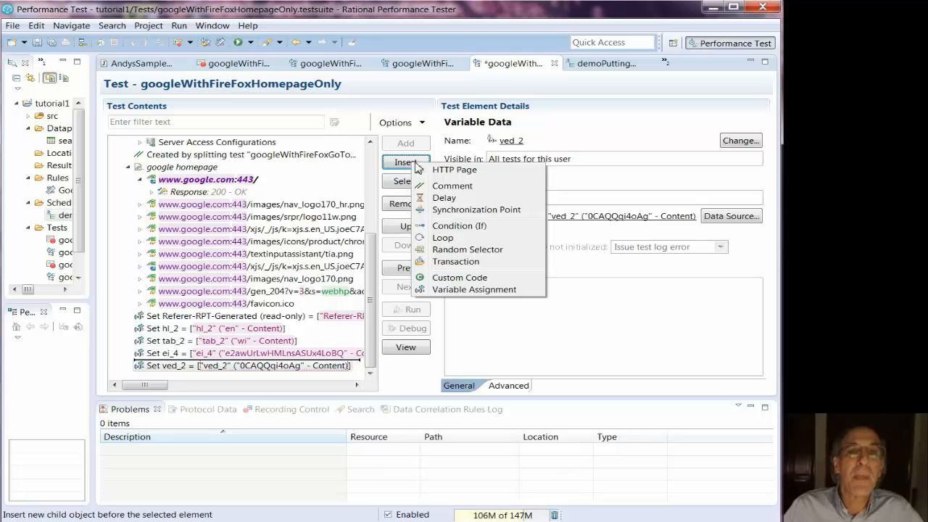
left_click(451, 291)
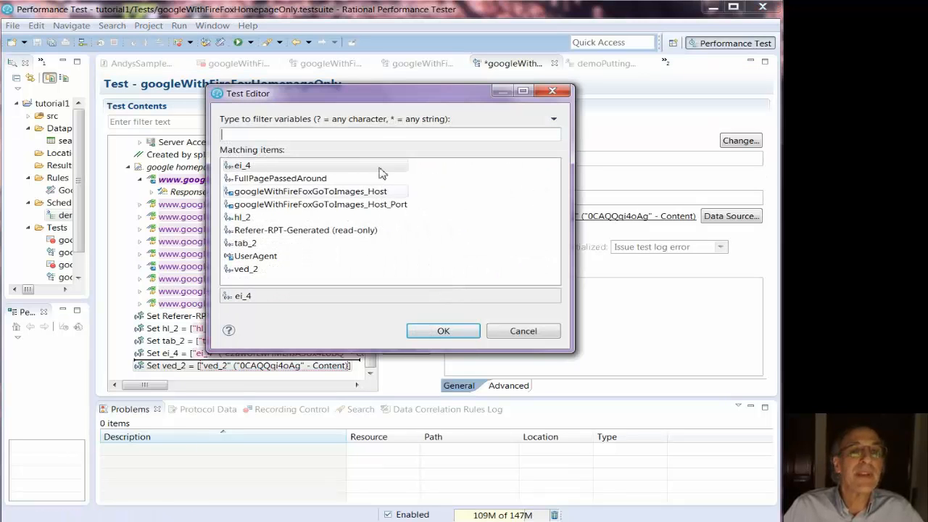
left_click(271, 179)
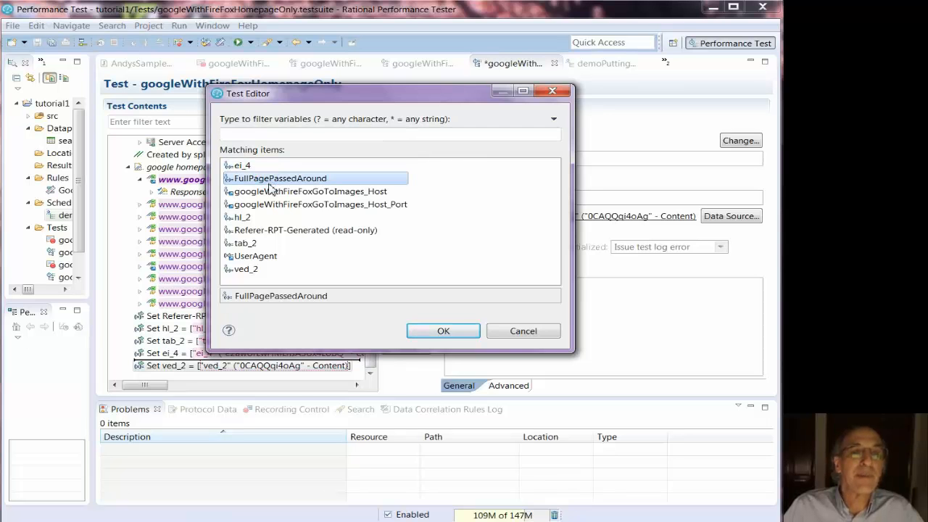
left_click(440, 332)
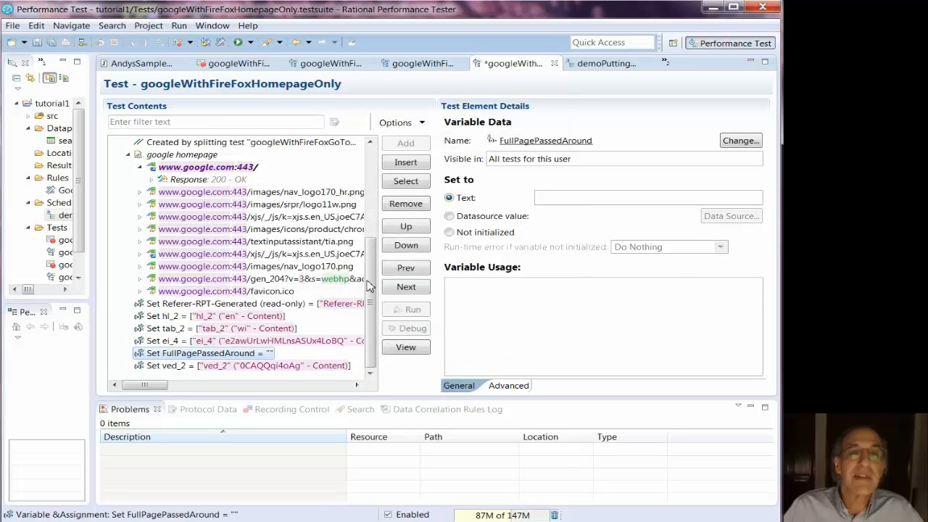
left_click(476, 216)
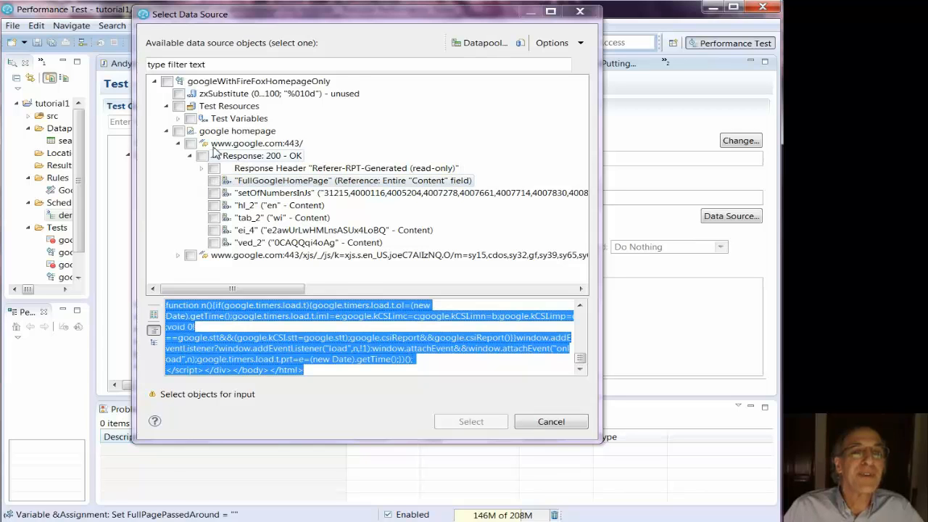
left_click(213, 181)
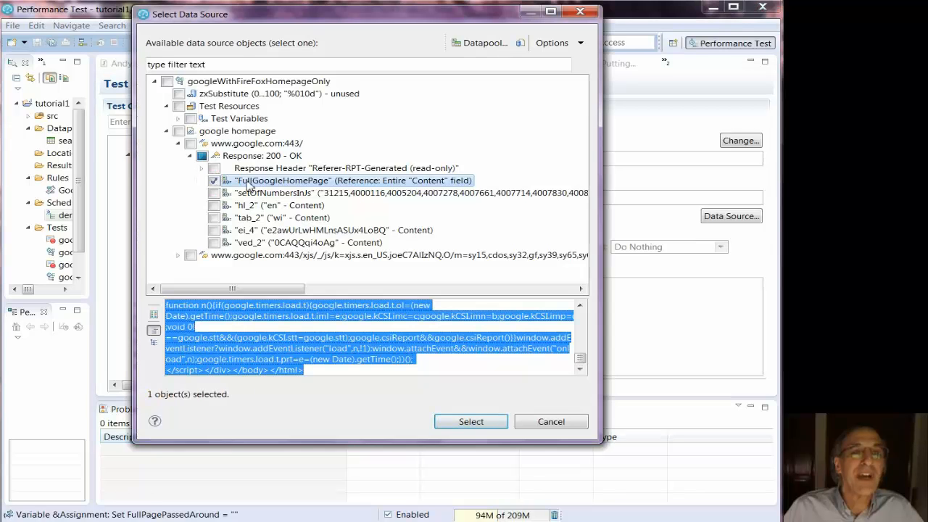
left_click(475, 422)
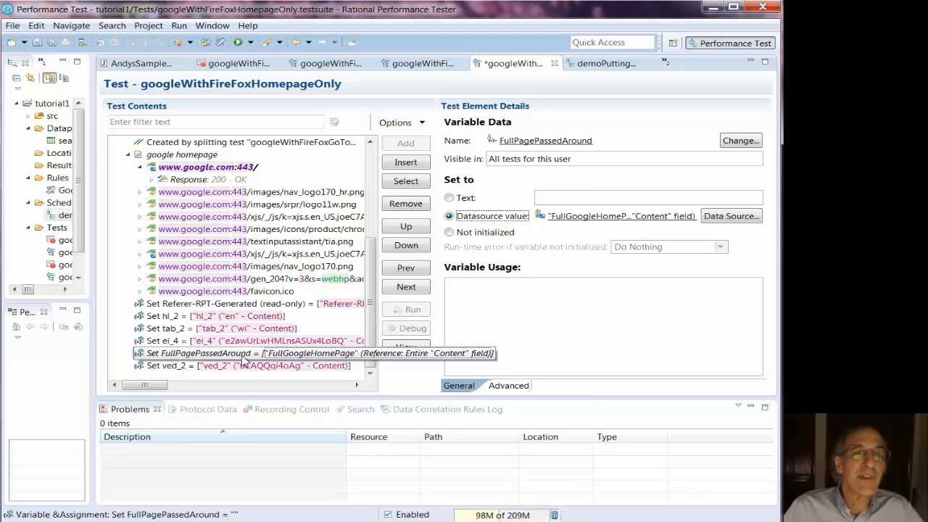
Save the test and append all its accumulated data correlation rules to the existing Google.dcrules in /tutorial1/Rules.
left_click(35, 43)
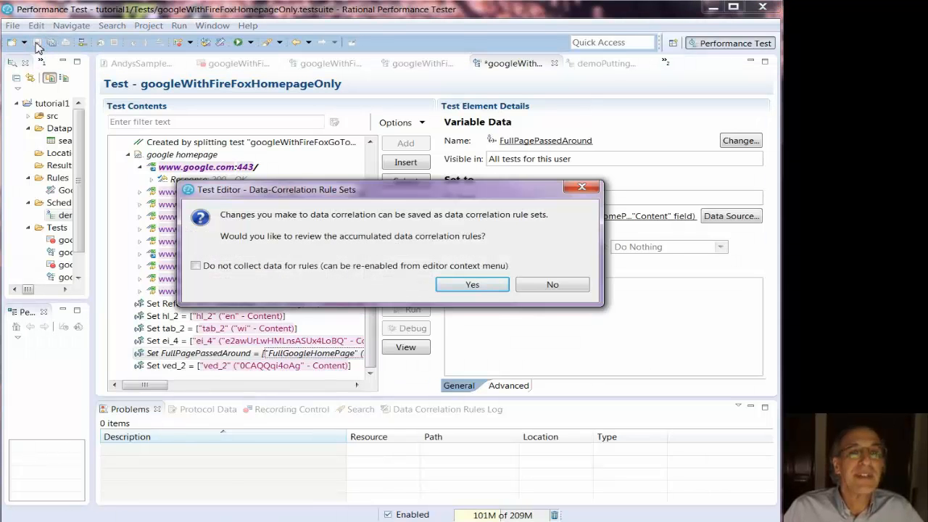
left_click(472, 284)
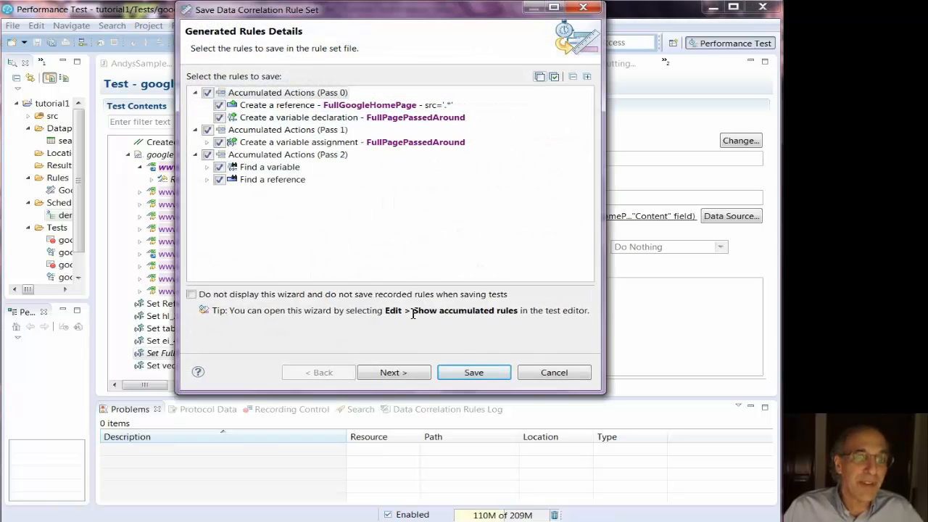
left_click(410, 369)
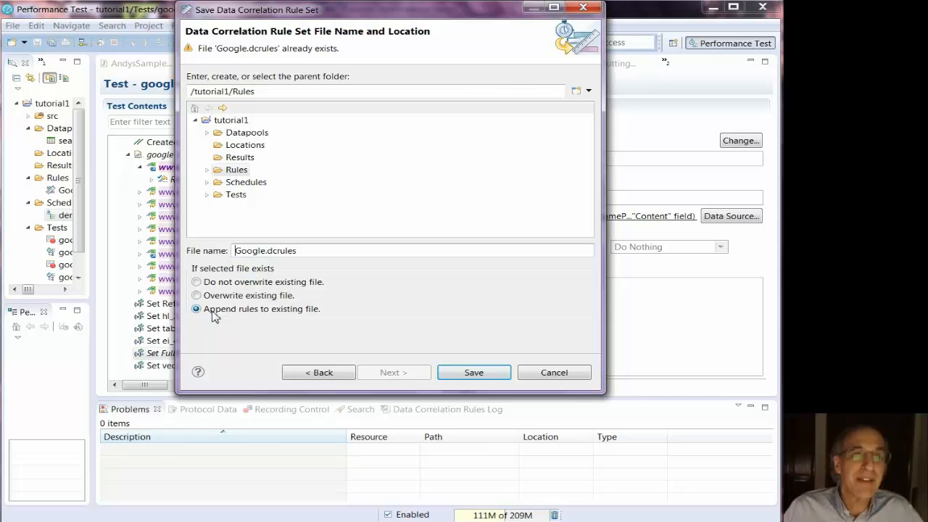
left_click(478, 373)
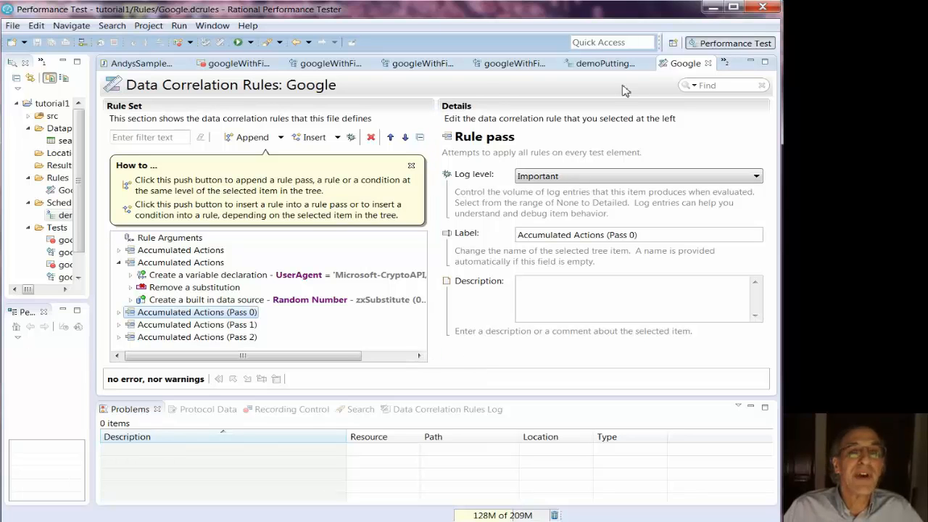
Close the Google data correlation rules and bring up the demoPutting2PagesTogether schedule.
left_click(708, 64)
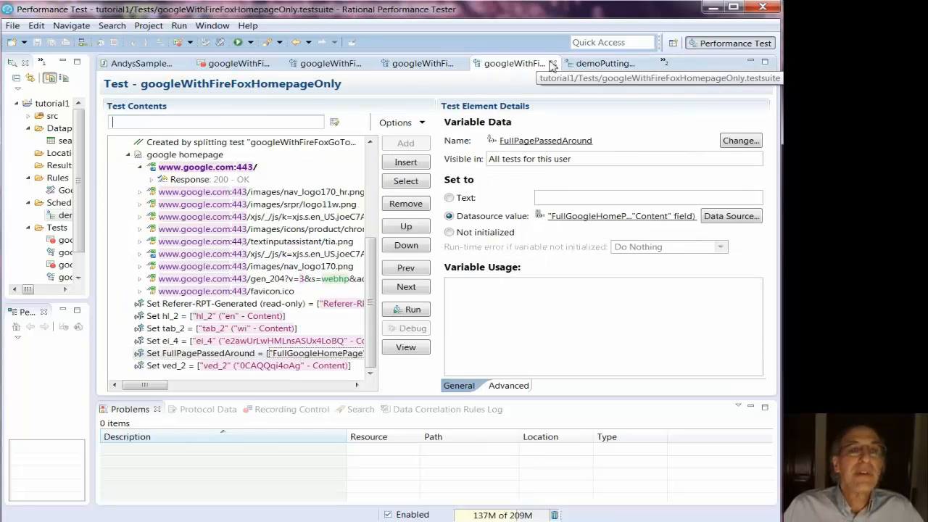
left_click(553, 64)
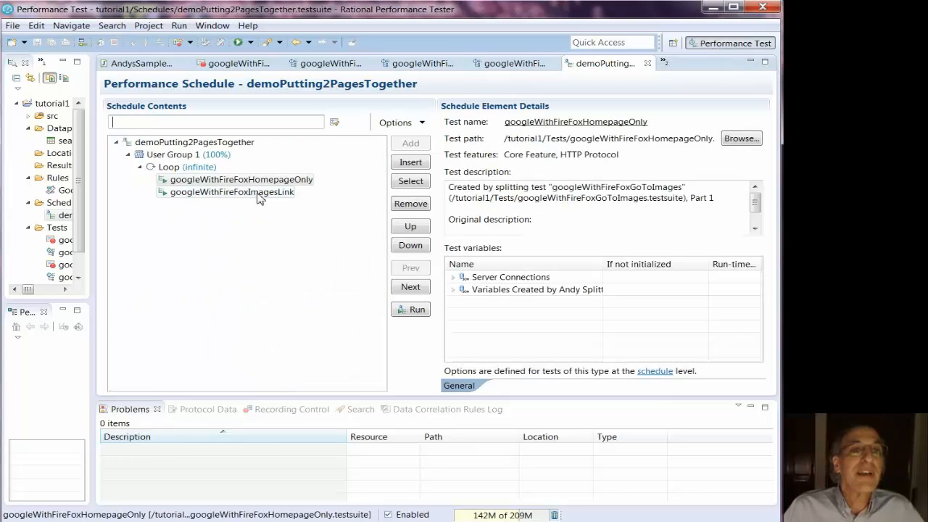
Open the googleWithFireFoxImagesLink test from the demoPutting2PagesTogether schedule.
left_click(259, 192)
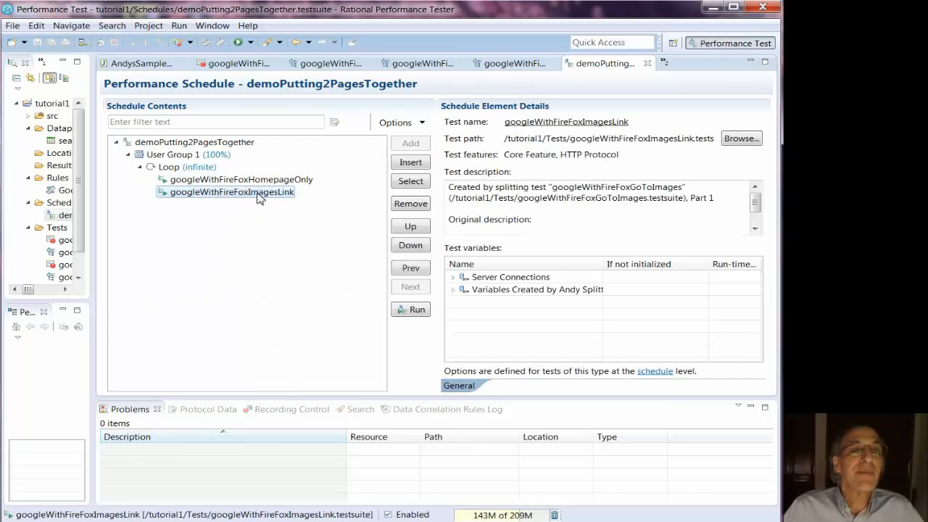
right_click(259, 198)
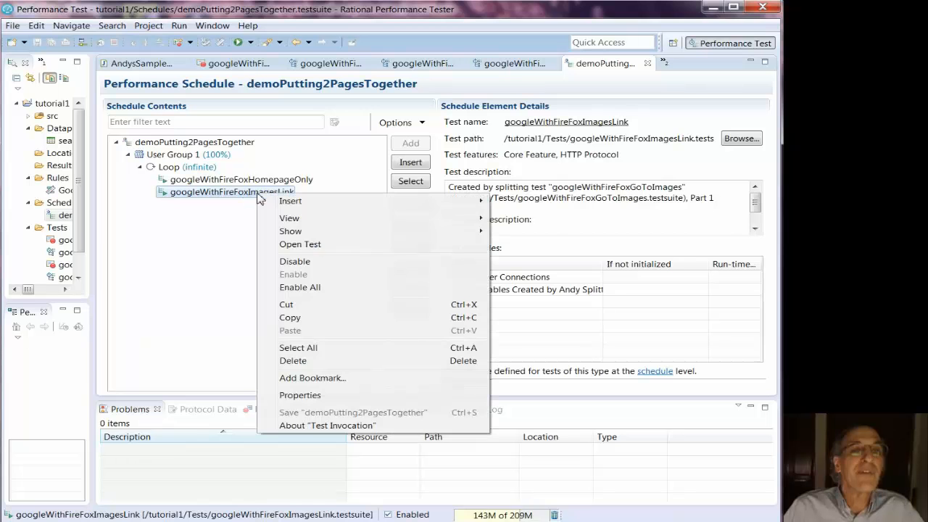
left_click(300, 245)
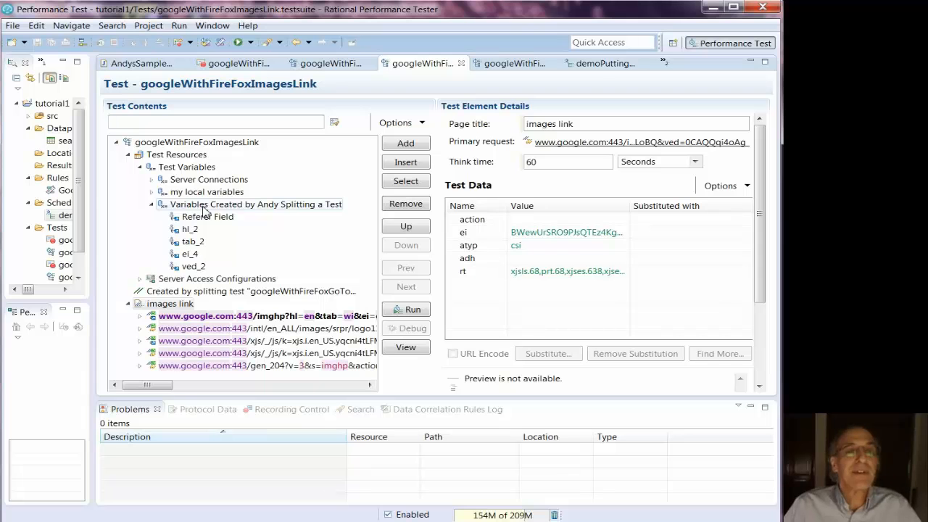
Copy the name of the FullPagePassedAround variable from the googleWithFireFoxHomepageOnly test.
left_click(499, 67)
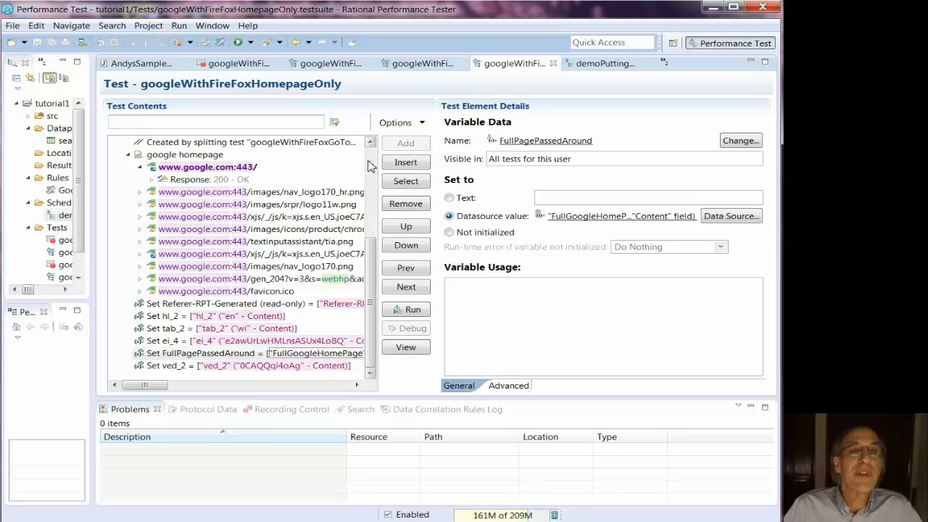
scroll(368, 166, "up", 5)
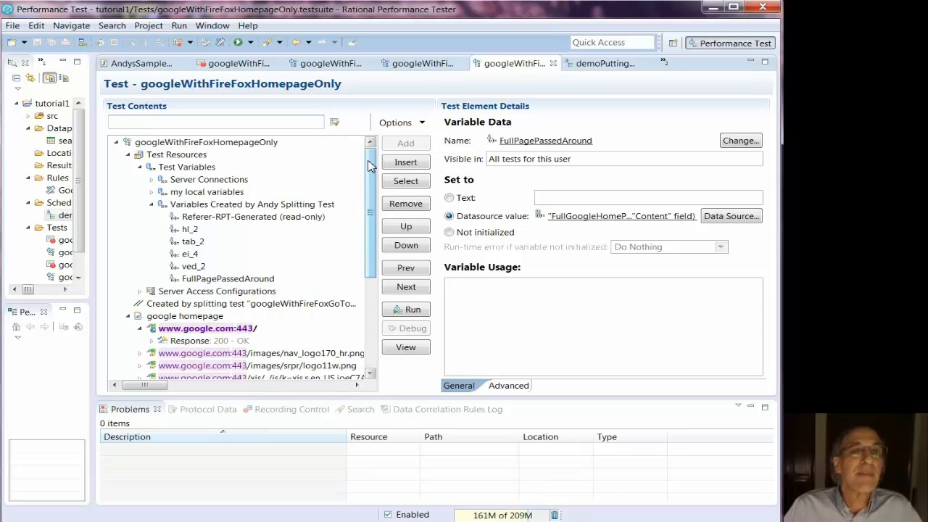
left_click(233, 278)
left_click_drag(604, 140, 504, 142)
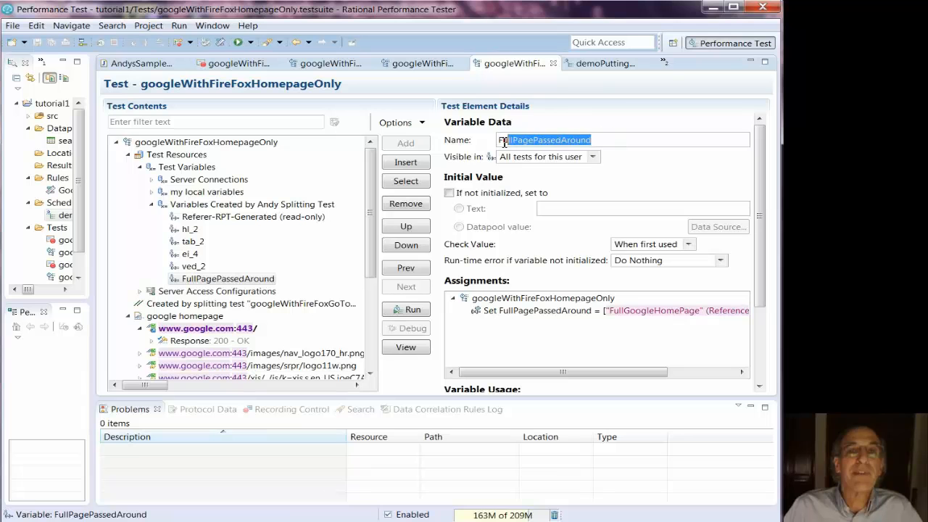
right_click(525, 141)
left_click(554, 162)
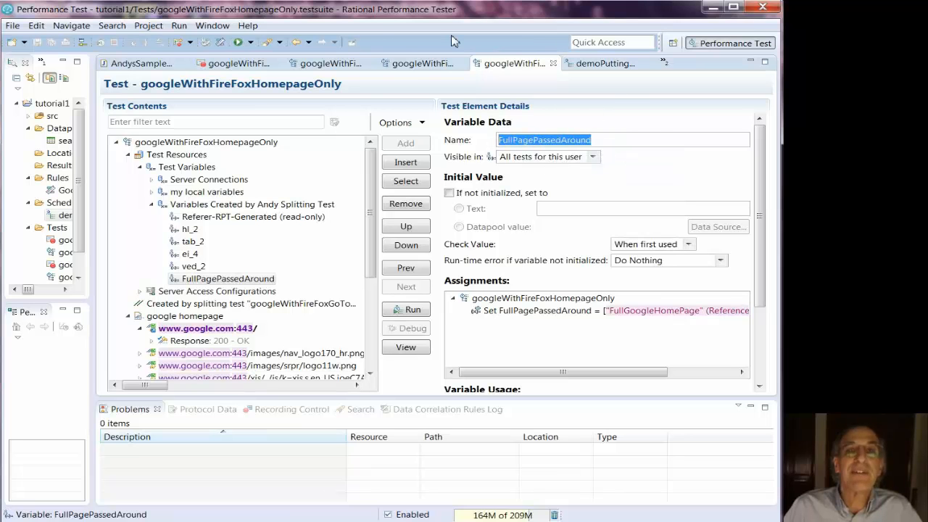
Return to googleWithFireFoxImagesLink and add a variable declaration named FullPagePassedAround to the container of variables created by splitting.
left_click(295, 44)
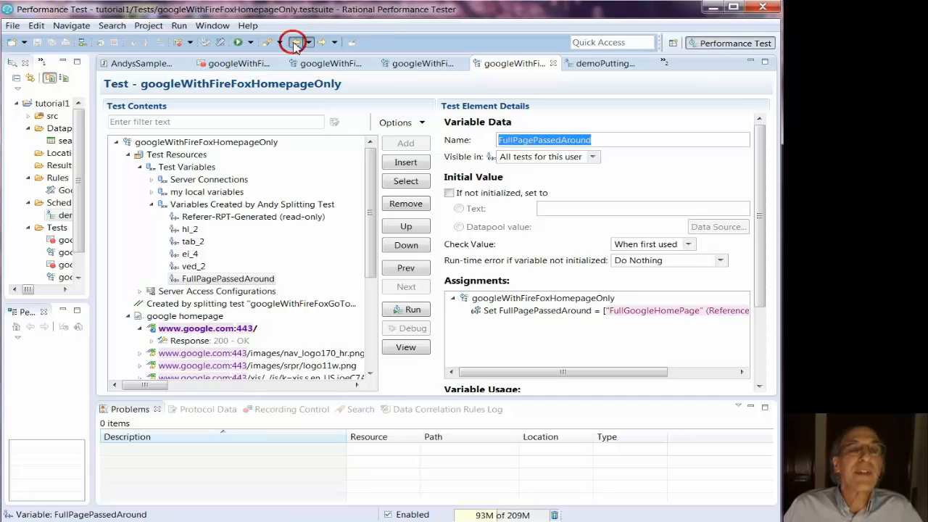
left_click(295, 43)
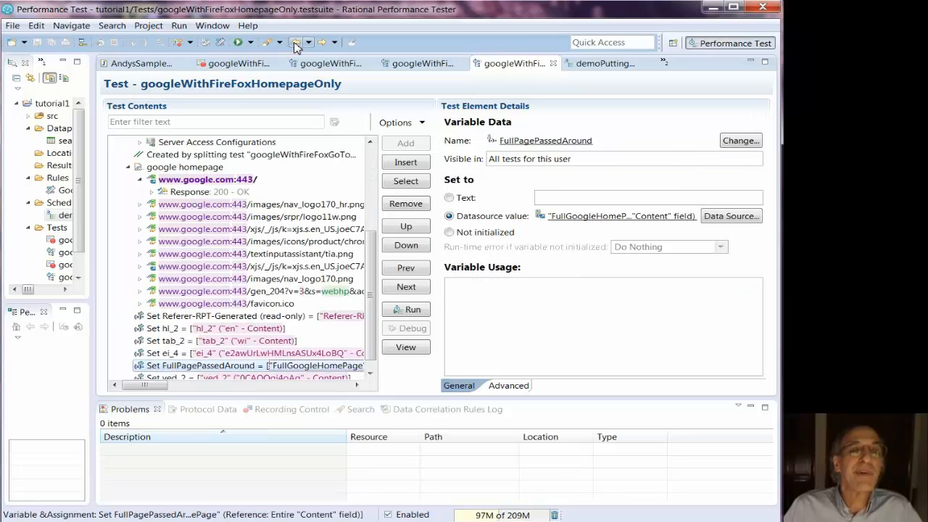
left_click(295, 43)
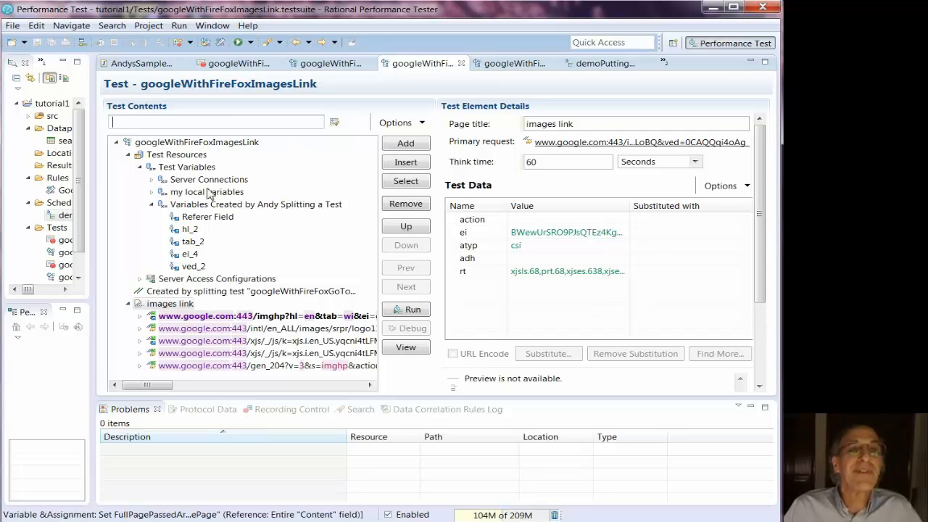
left_click(197, 209)
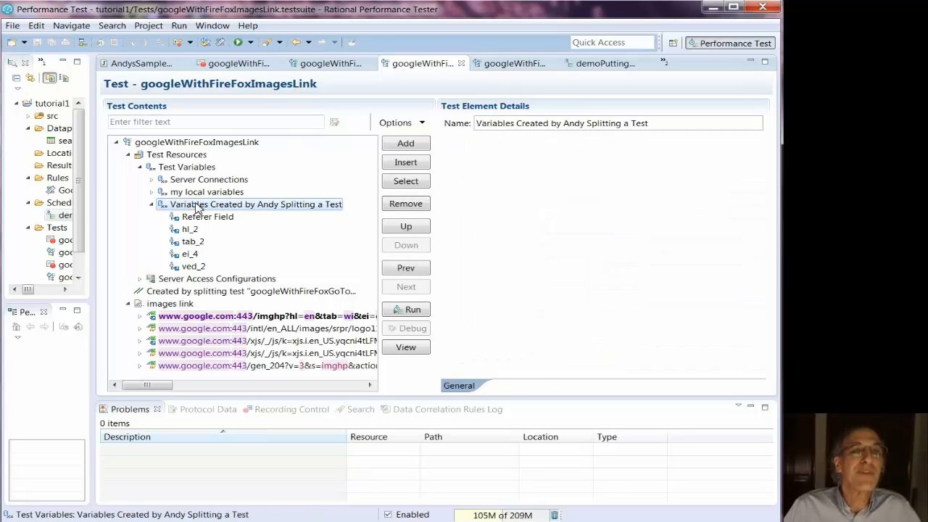
left_click(407, 147)
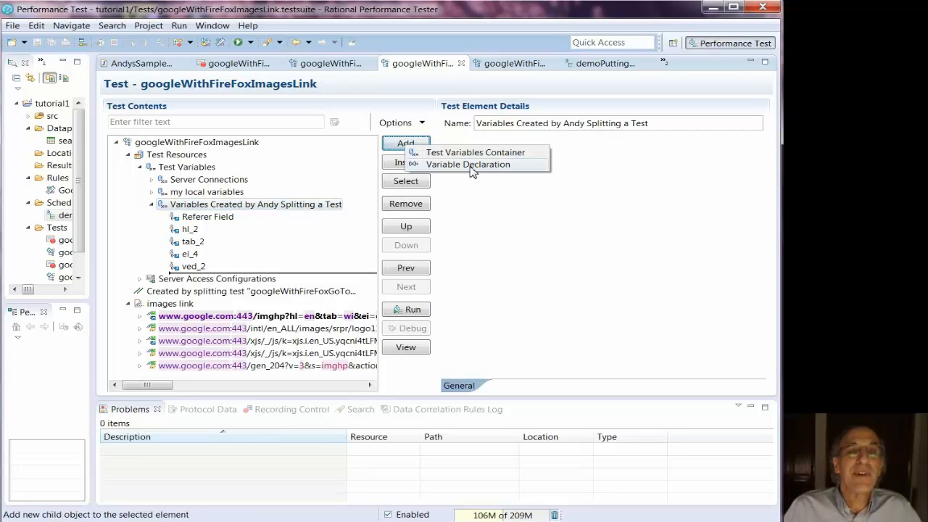
left_click(469, 165)
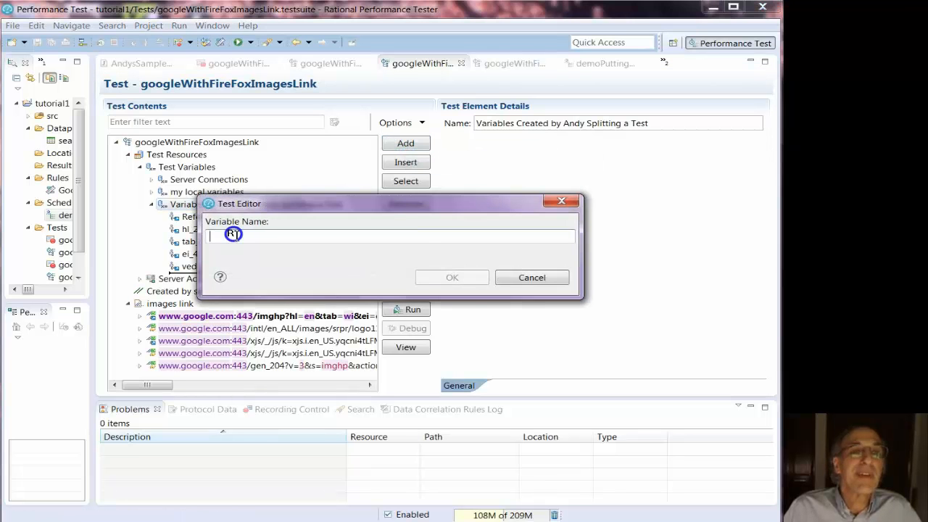
right_click(232, 234)
left_click(267, 285)
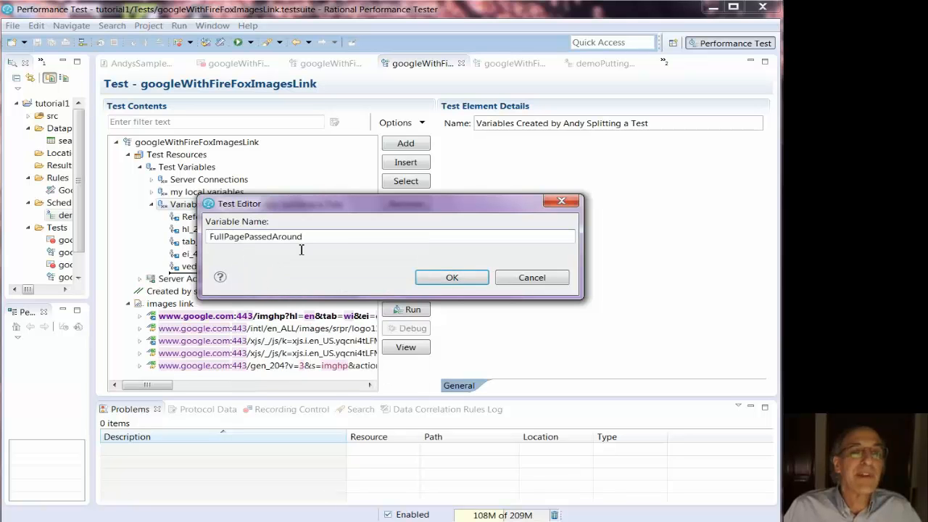
left_click(446, 278)
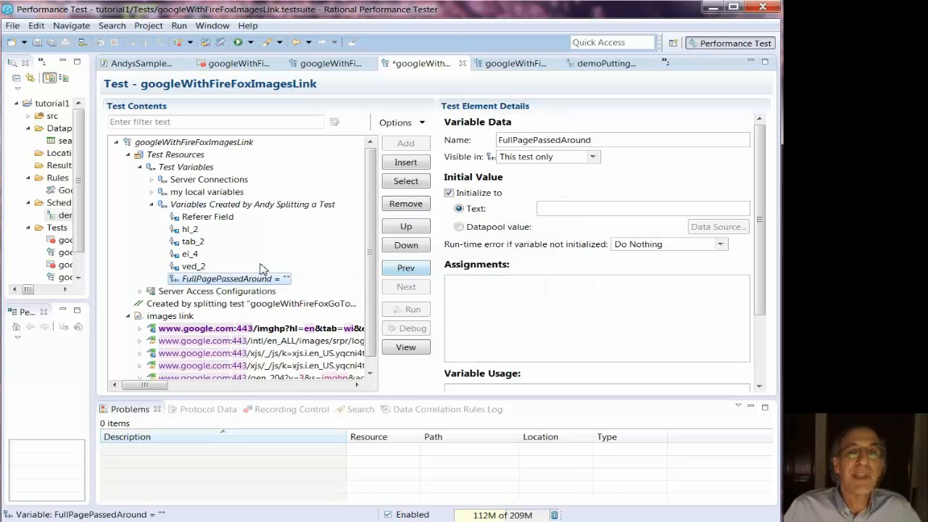
Make FullPagePassedAround visible in all tests for this user, turn off its initial value, and issue a test log error if not initialized.
left_click(559, 156)
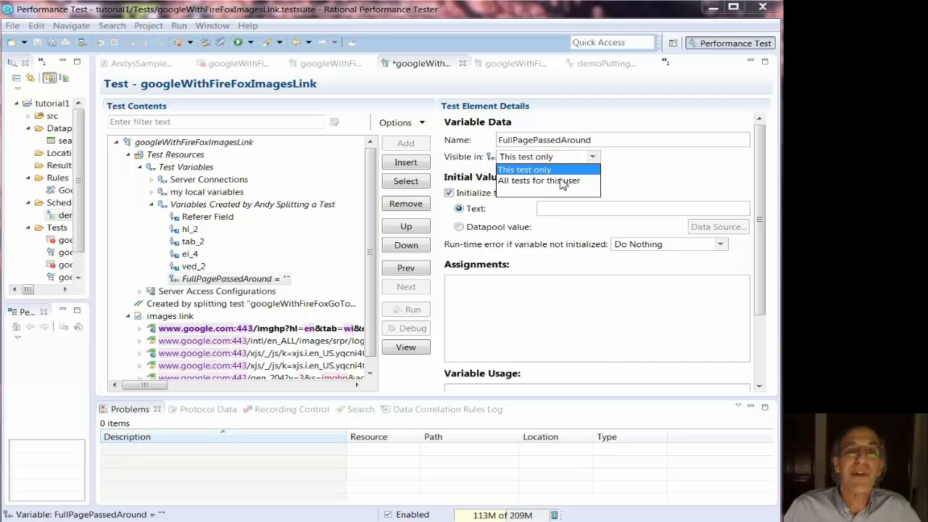
left_click(561, 181)
left_click(448, 193)
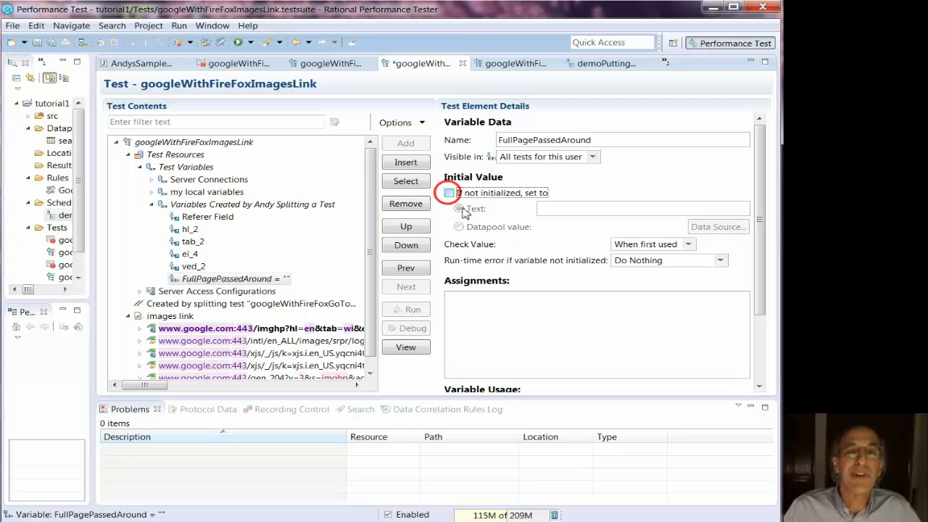
left_click(720, 261)
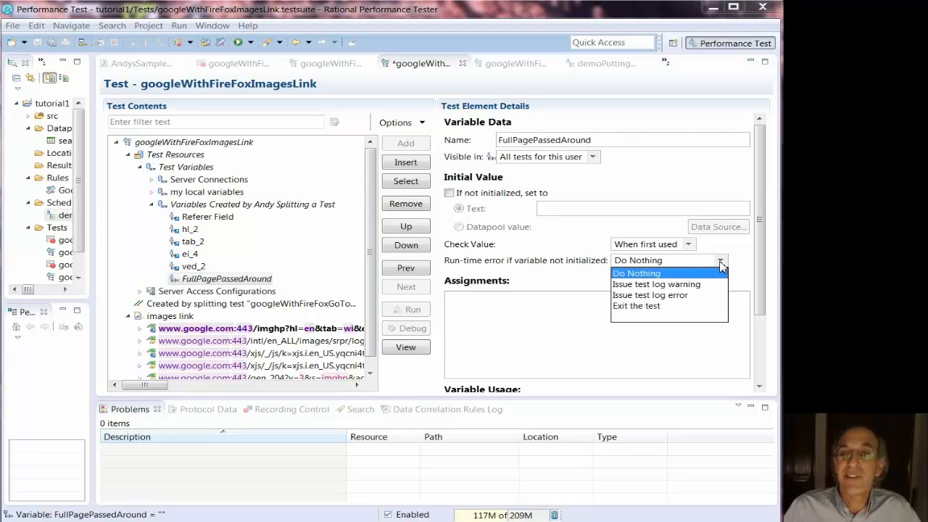
left_click(679, 295)
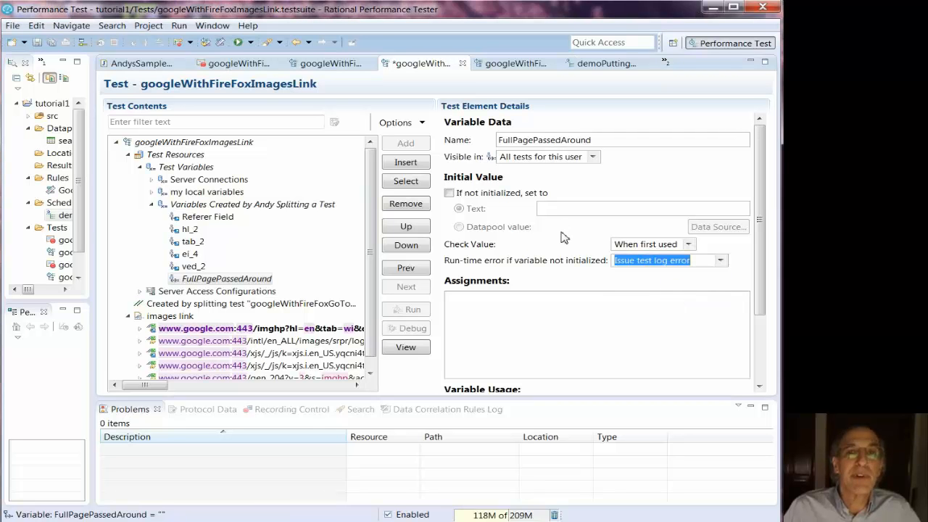
Save the googleWithFireFoxImagesLink test, dismissing the data correlation rule set wizard without saving the accumulated rules.
left_click(37, 42)
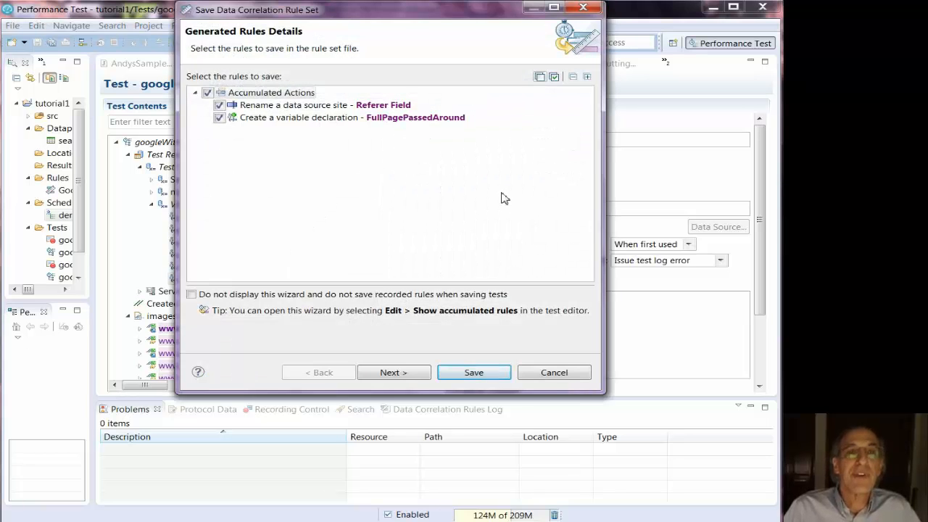
left_click(551, 373)
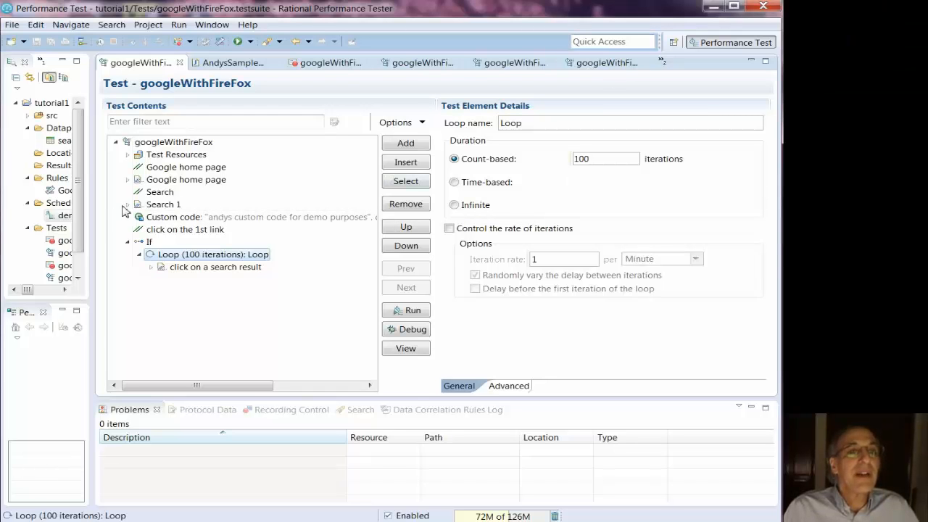
Start saving the googleWithFireFox elements from the Search comment through the If block as a new test.
left_click(128, 242)
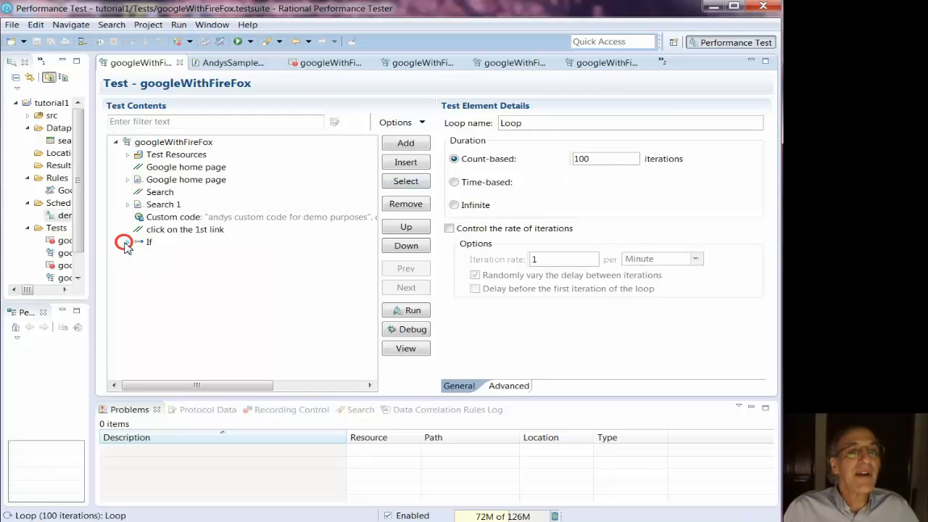
left_click(163, 205)
left_click(159, 191)
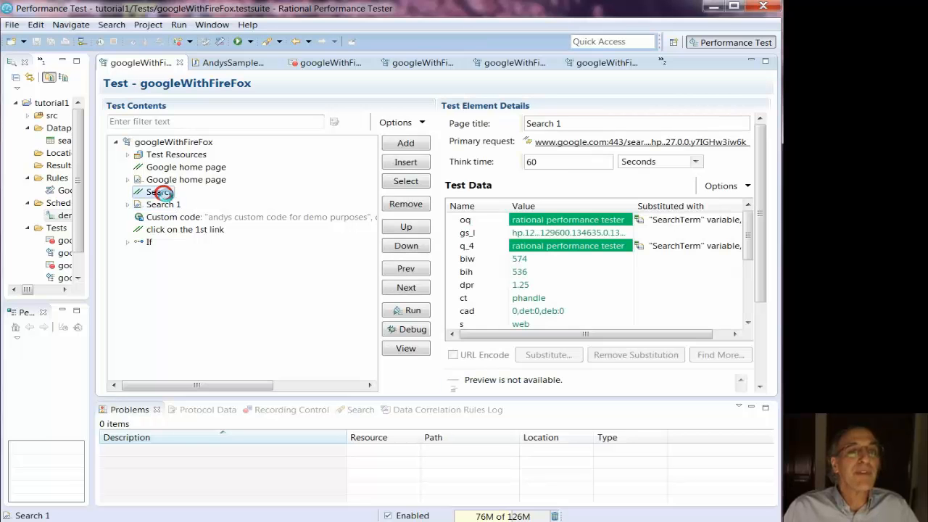
left_click(147, 242, "shift")
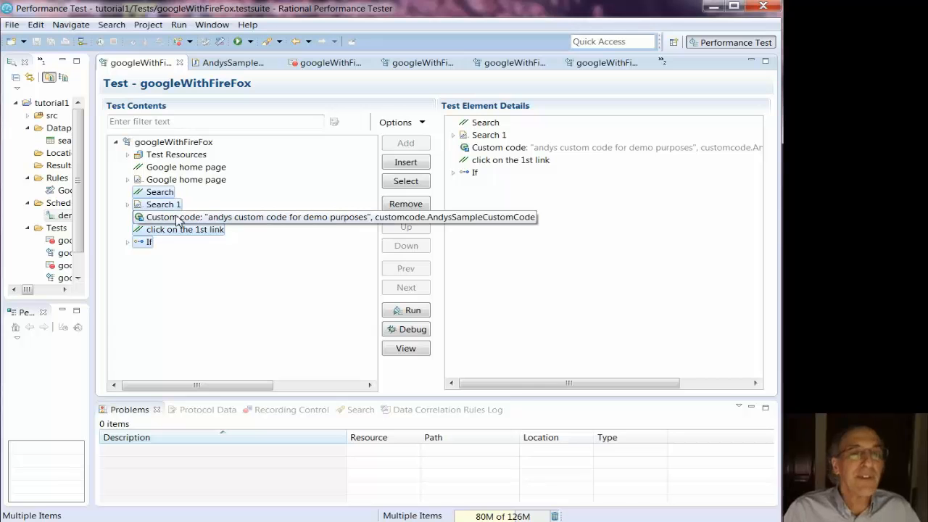
right_click(178, 224)
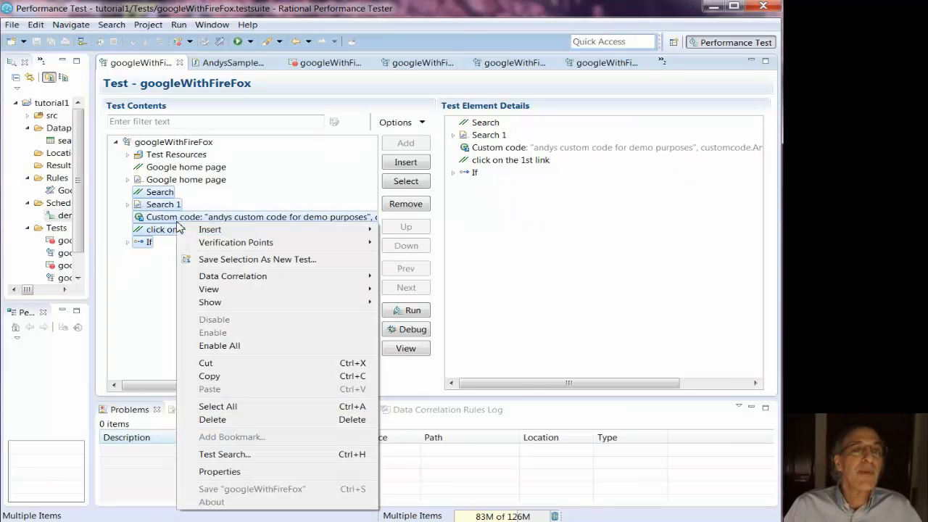
left_click(258, 260)
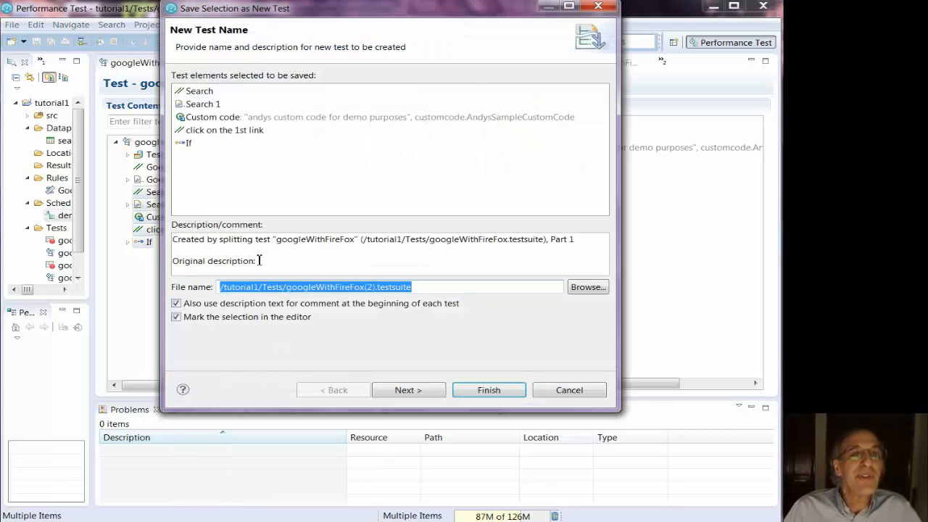
Name the new test file googleWithFFSearchOnly.testsuite in /tutorial1/Tests and enter "part of test after homepage" as its original description.
left_click(360, 287)
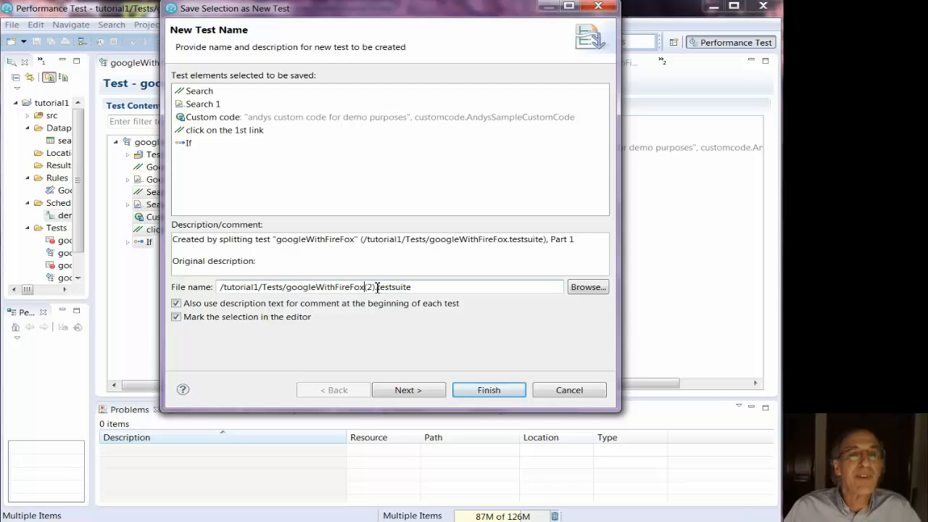
key("Delete")
key("Delete")
key("Delete")
key("BackSpace")
key("BackSpace")
key("BackSpace")
key("BackSpace")
key("BackSpace")
key("BackSpace")
type("FSearch")
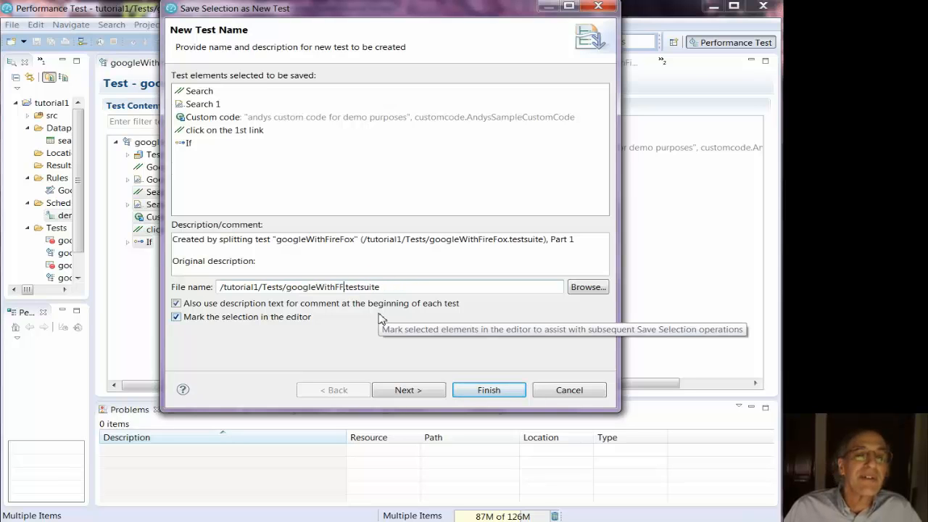
type("Onl")
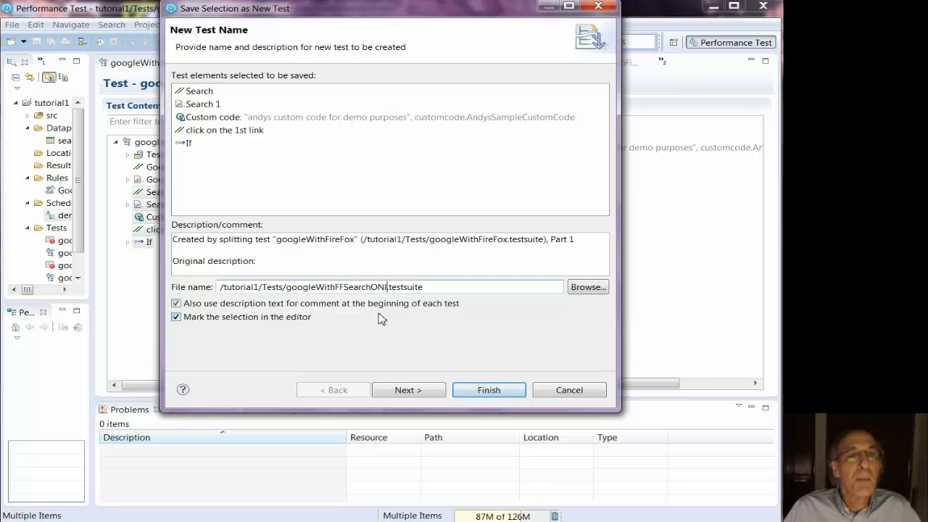
type("y")
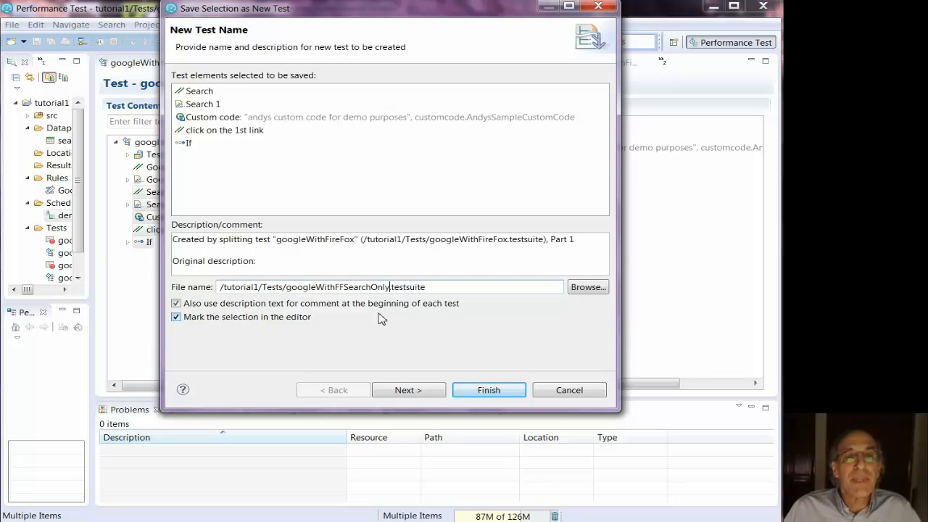
left_click(299, 265)
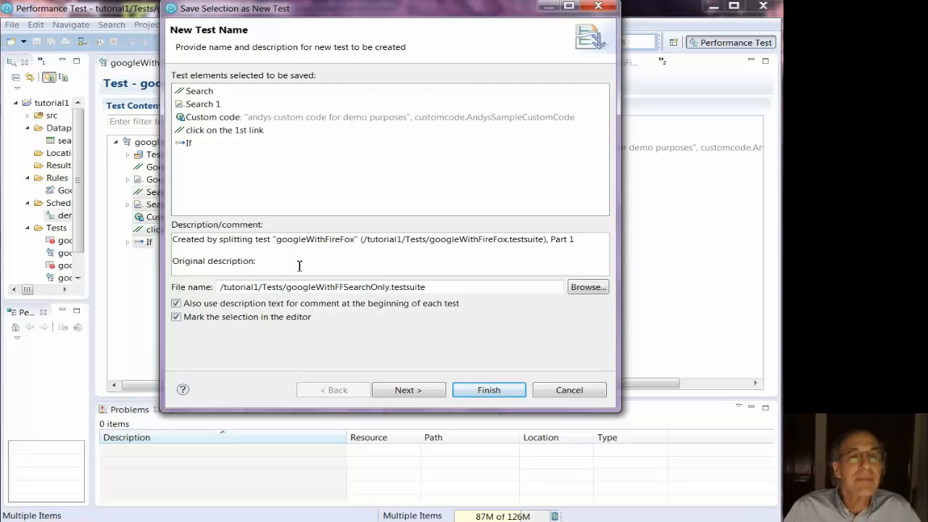
type("part of test after homepage")
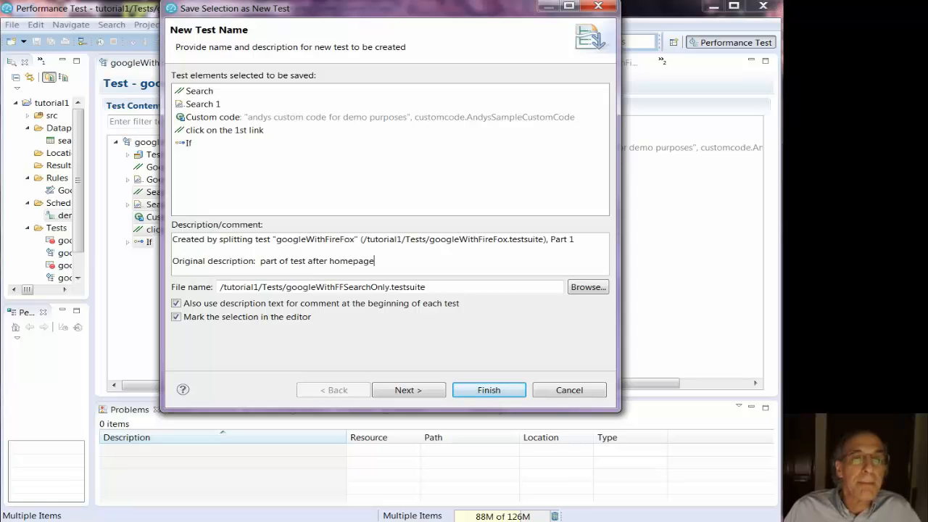
Proceed to the required changes and review the full list of variable links and visibility changes for the split.
left_click(425, 389)
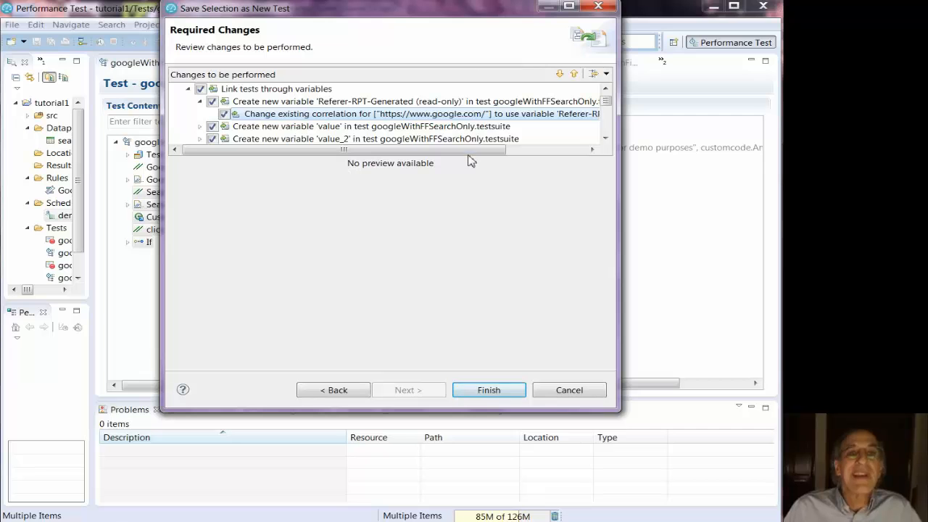
left_click_drag(468, 158, 466, 266)
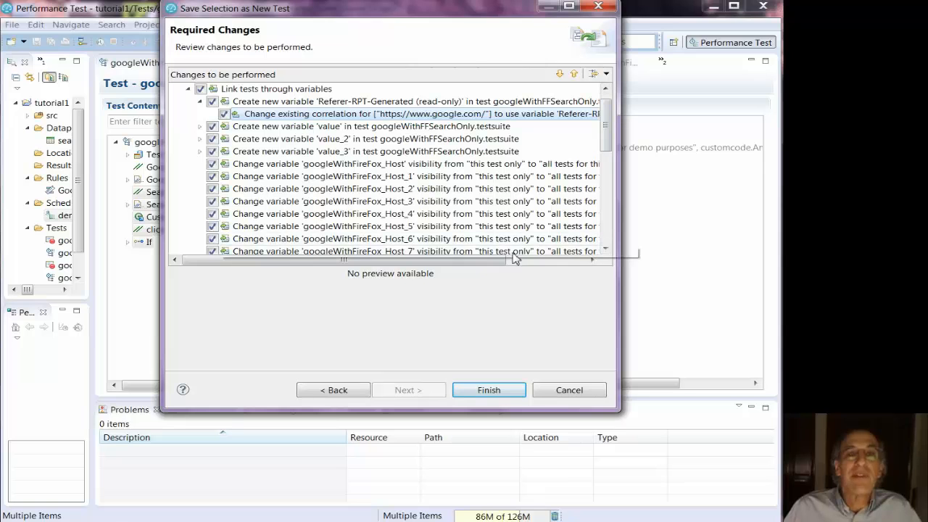
left_click(605, 232)
left_click(605, 232)
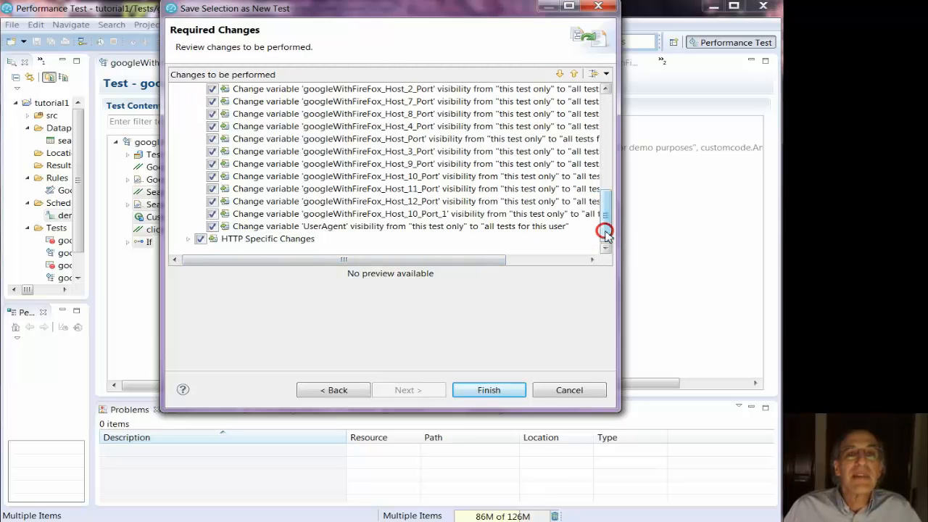
Finish saving the selection as the new test, open googleWithFFSearchOnly in the editor and dismiss the save notice.
left_click(483, 393)
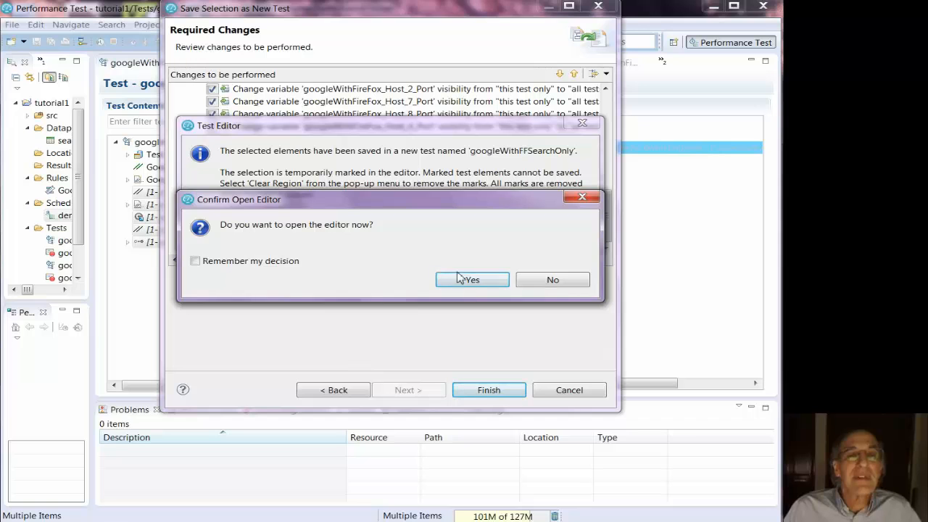
left_click(469, 277)
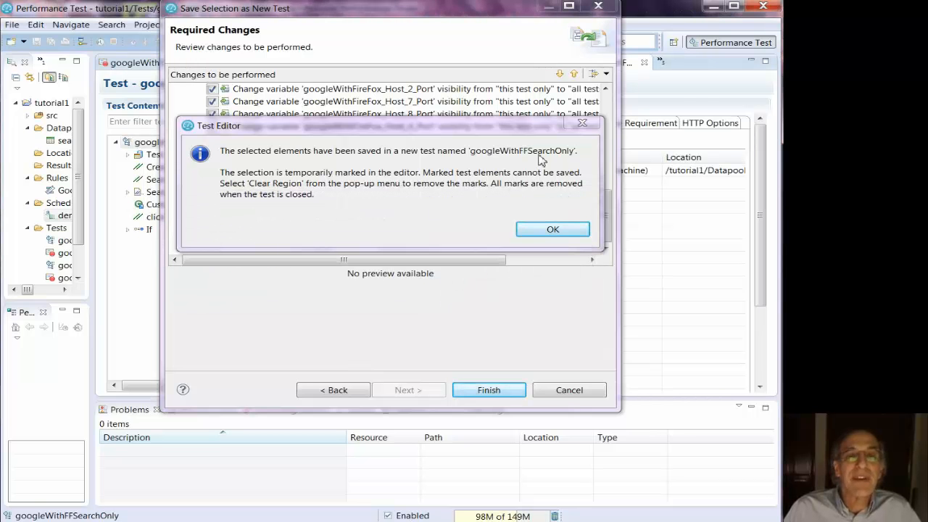
left_click(549, 229)
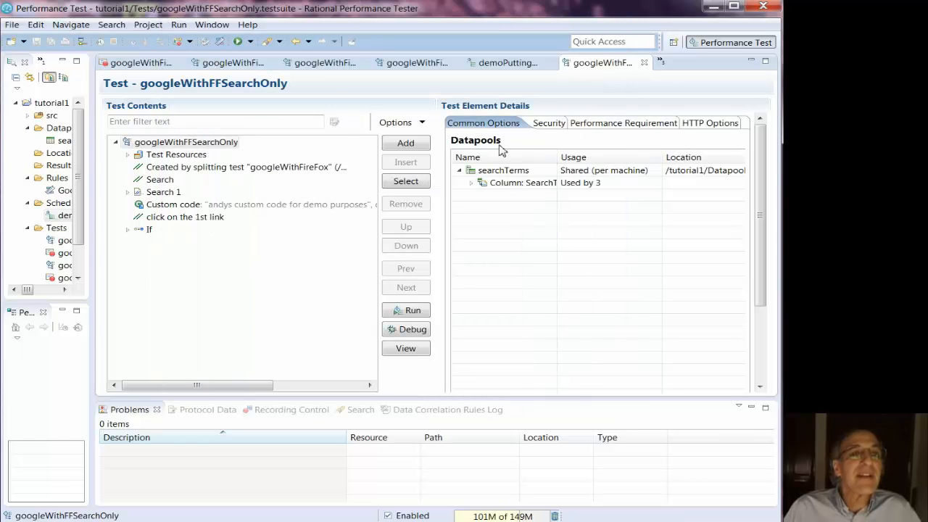
Rename the "Variables Created by Split Test" container in googleWithFFSearchOnly to credit the author's first name followed by "Splitting Test".
left_click(128, 156)
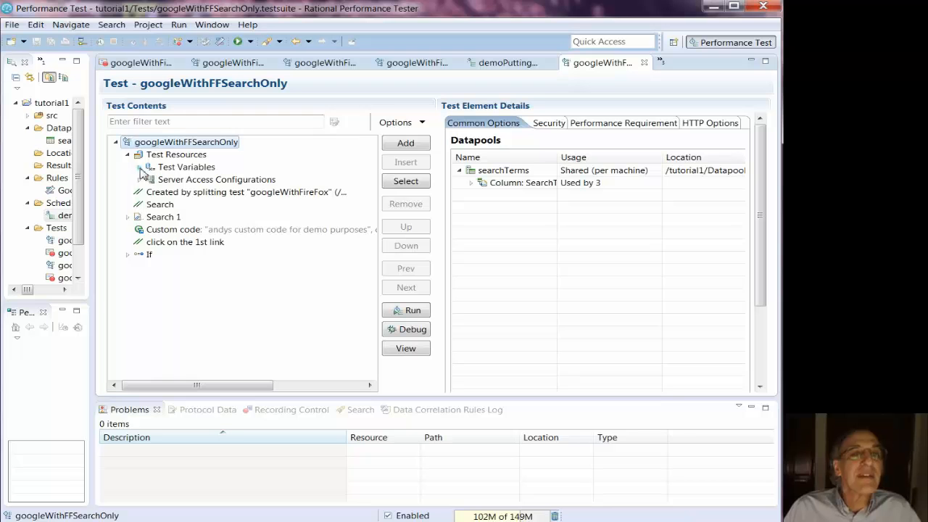
left_click(138, 167)
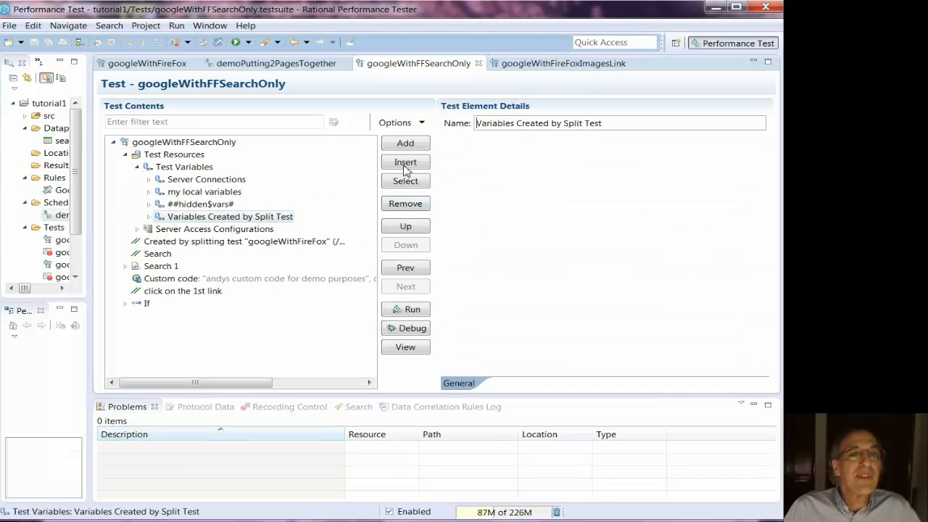
left_click_drag(619, 123, 461, 126)
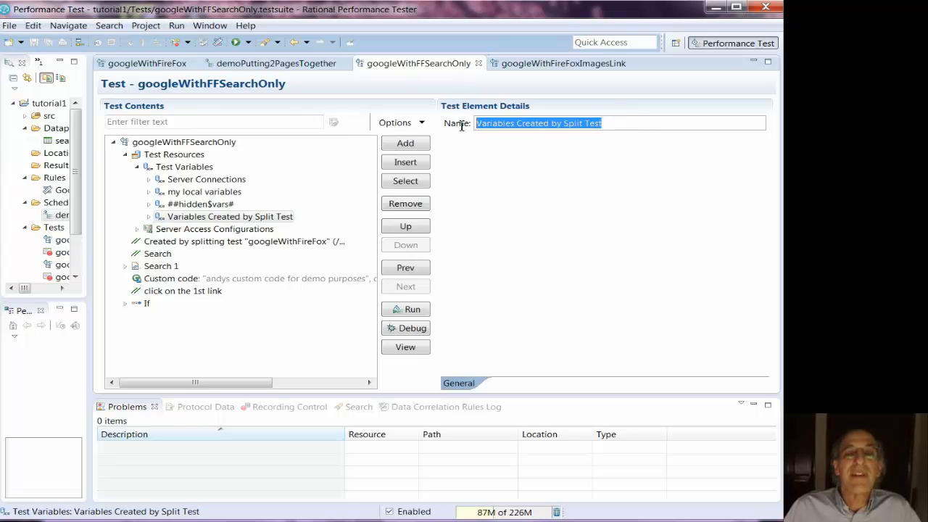
type("Variables Created by Andy Splitting Test")
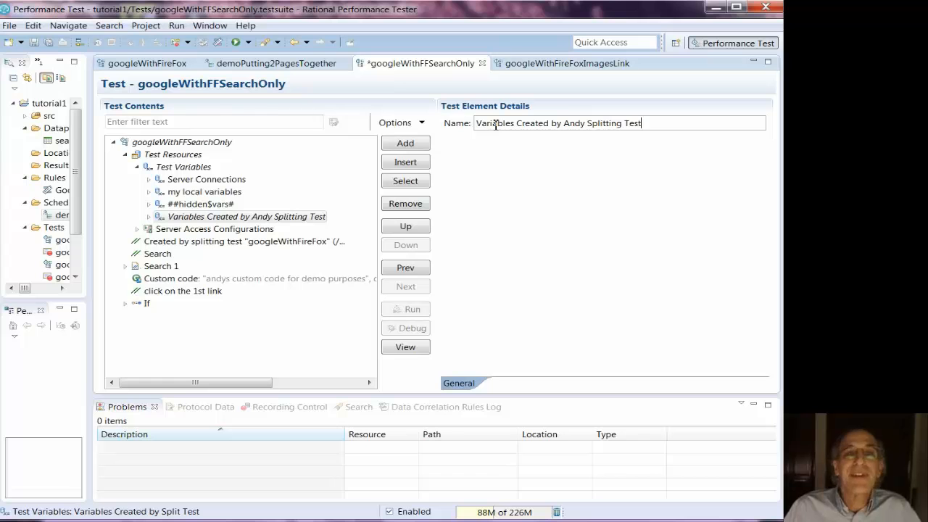
Trace where the variable "value" is used in Search 1 and rename it newWindow after the parameter it substitutes.
left_click(147, 216)
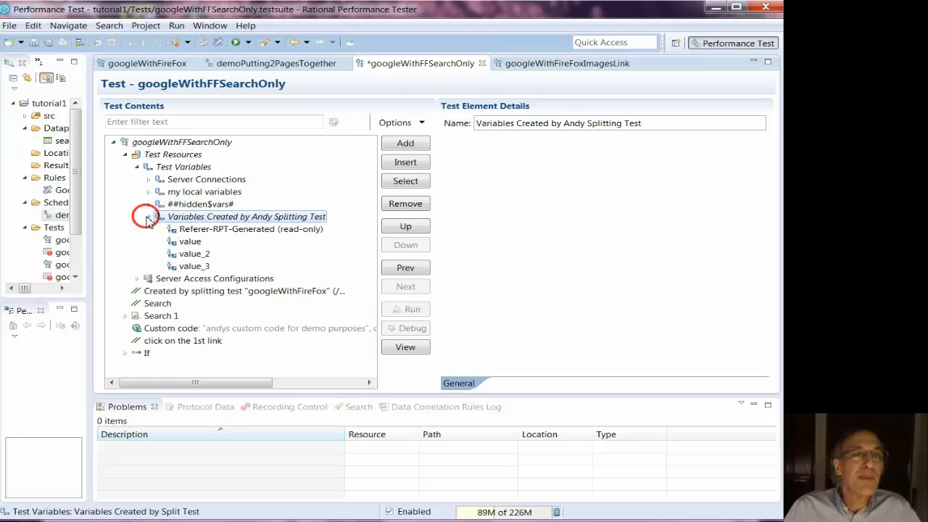
left_click(197, 242)
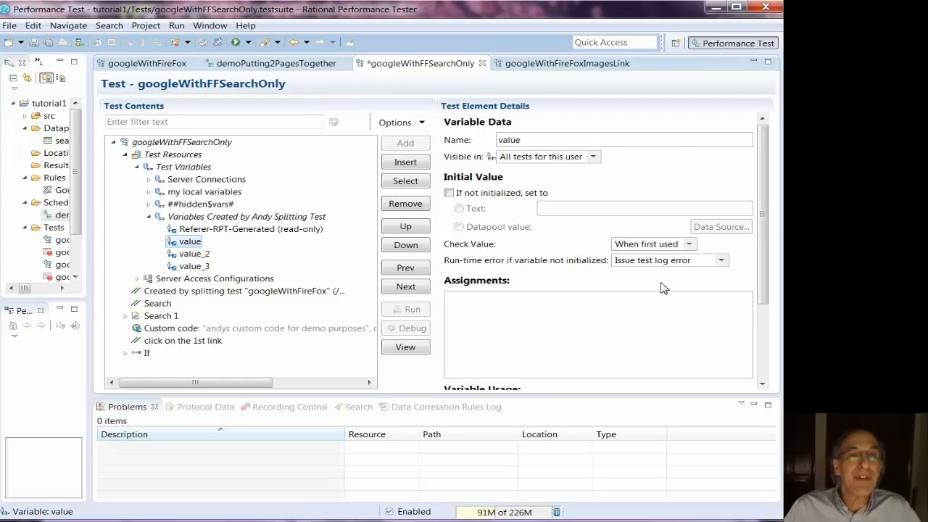
left_click(765, 344)
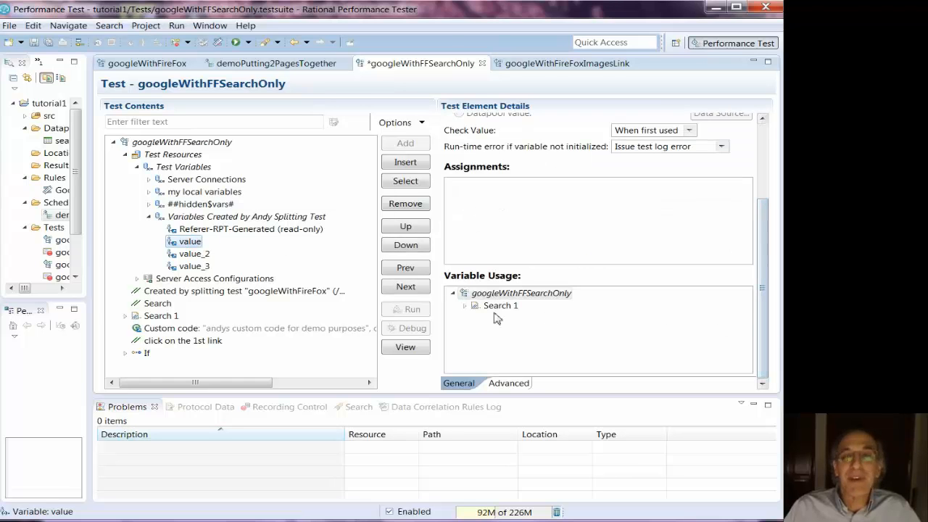
left_click(464, 305)
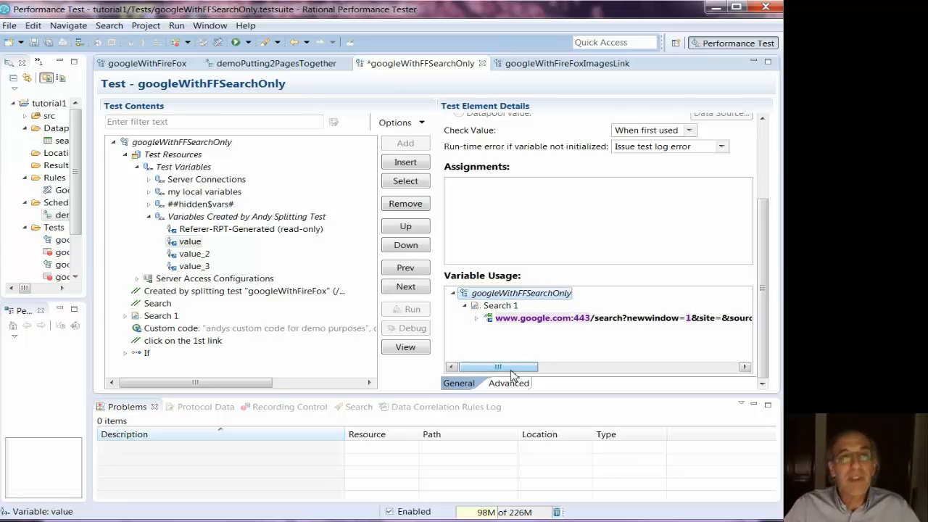
left_click(476, 318)
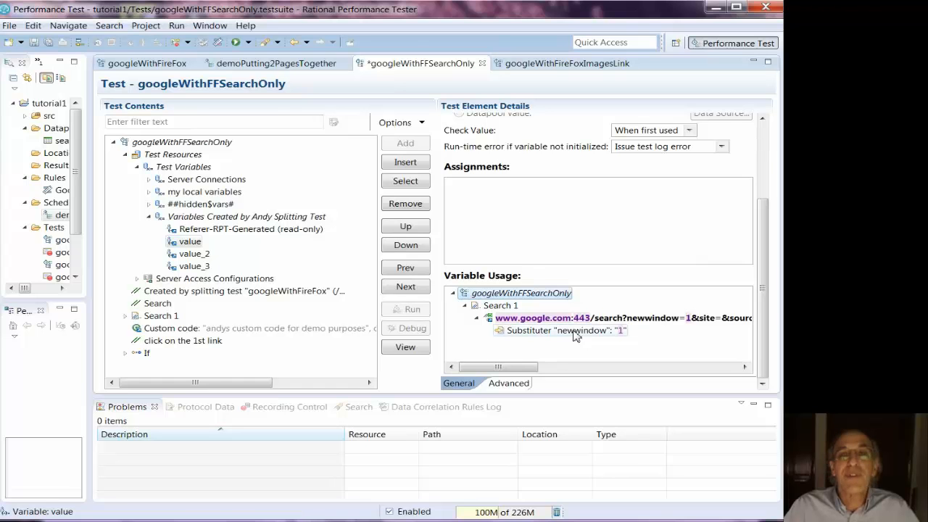
left_click(762, 150)
left_click(560, 136)
double_click(560, 136)
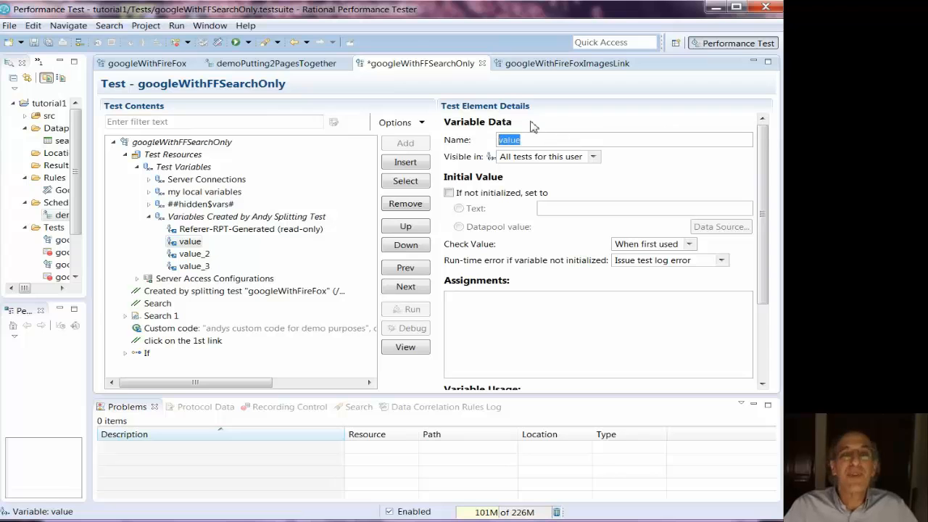
type("newwi")
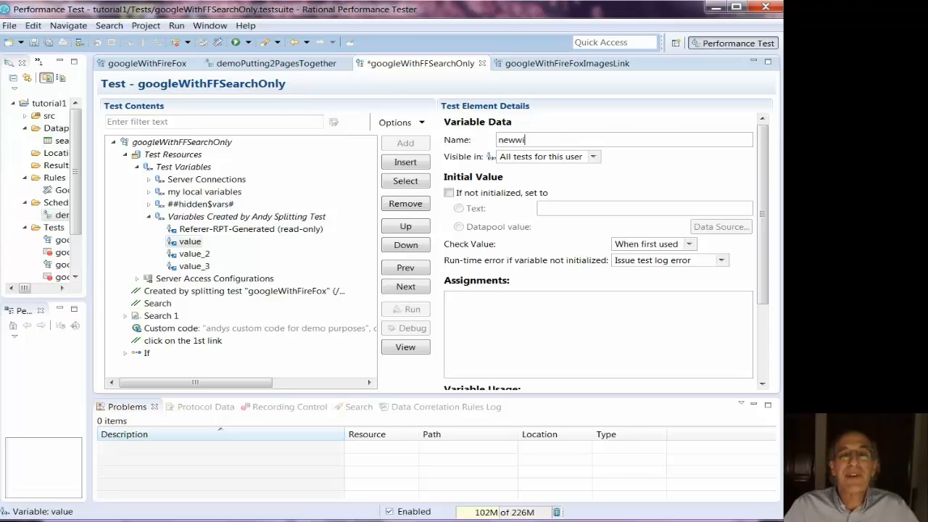
type("Windo")
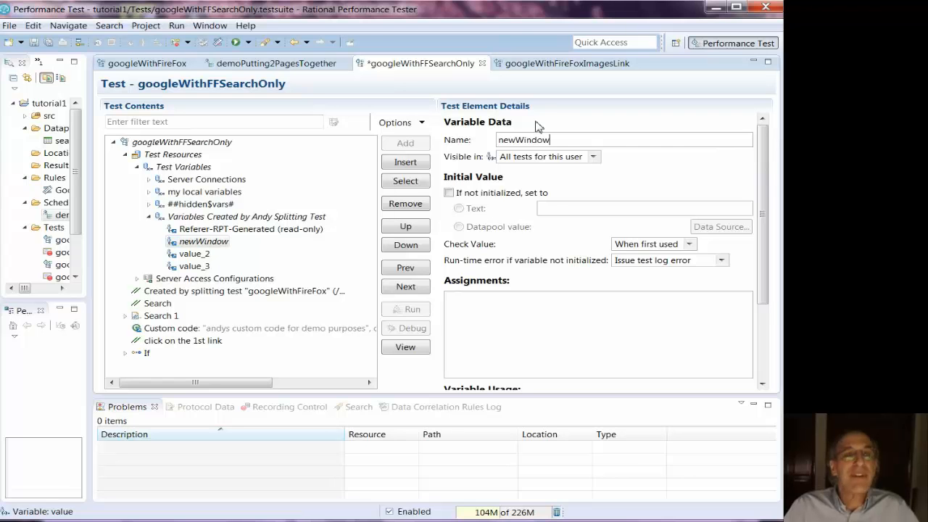
Trace the usage of variable value_2 in Search 1 and rename it site to match its substituted parameter.
left_click(198, 255)
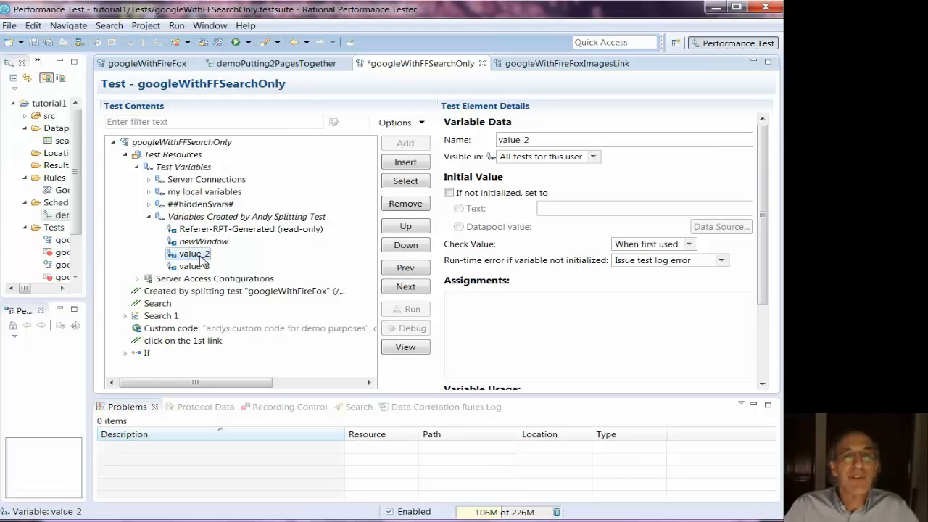
left_click(761, 359)
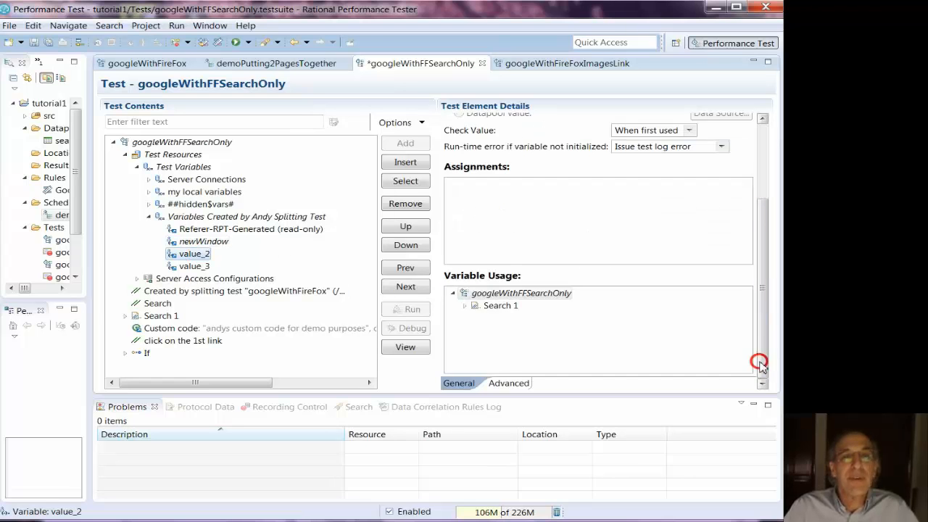
left_click(464, 305)
left_click(477, 318)
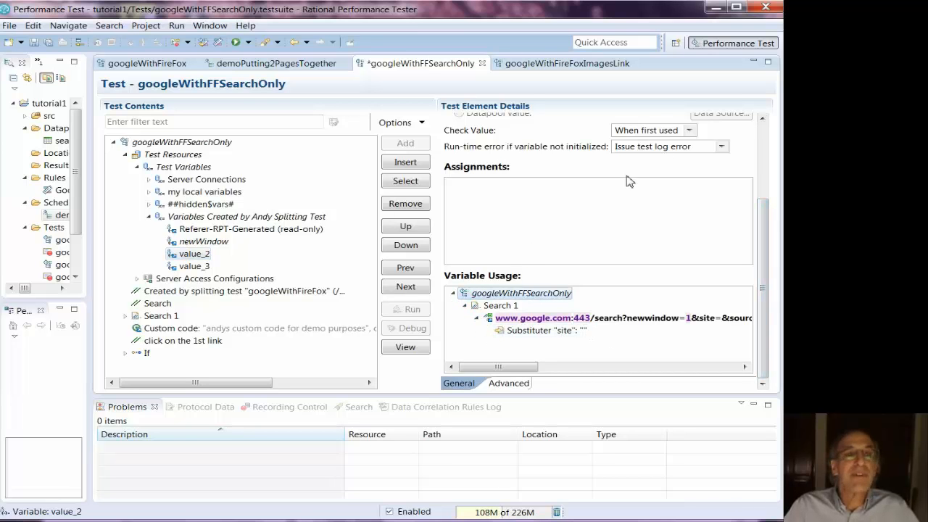
left_click(762, 128)
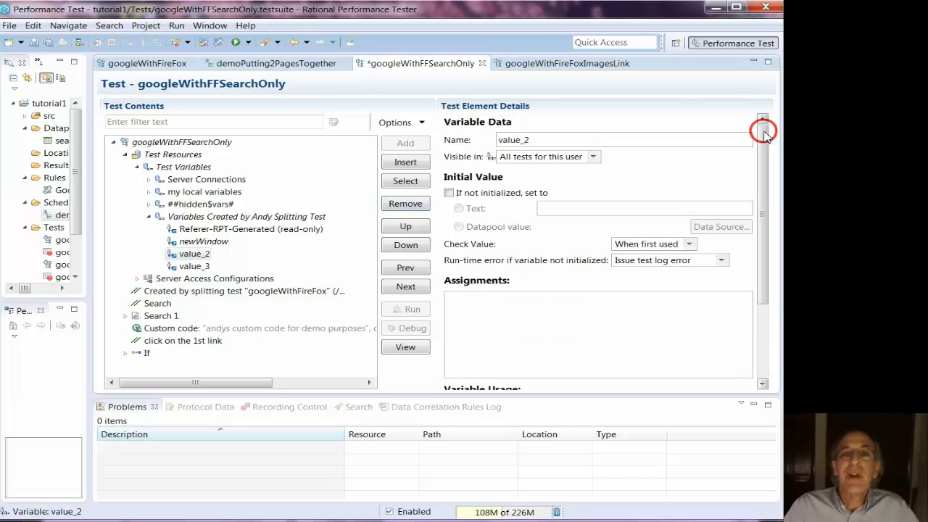
key("BackSpace")
key("BackSpace")
key("BackSpace")
key("BackSpace")
type("site")
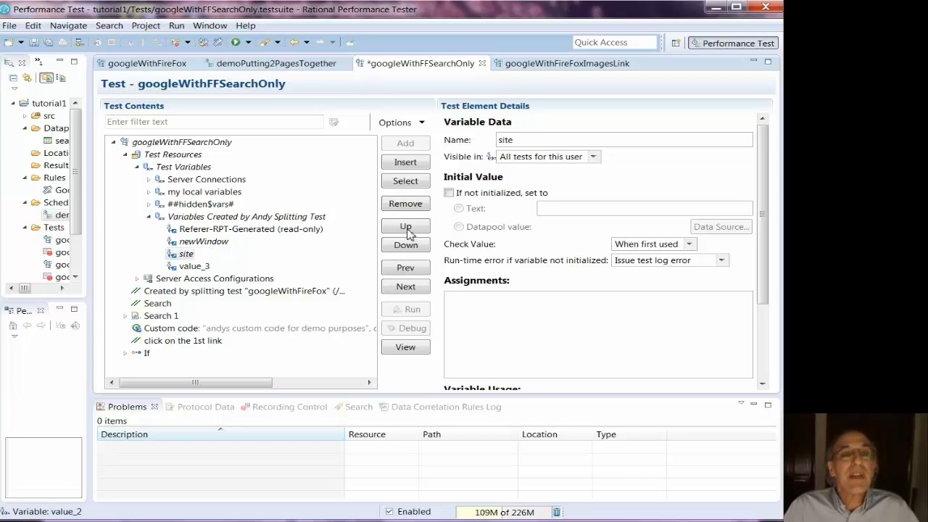
Trace the usage of variable value_3 in Search 1 and rename it source to match its substituted parameter.
left_click(186, 268)
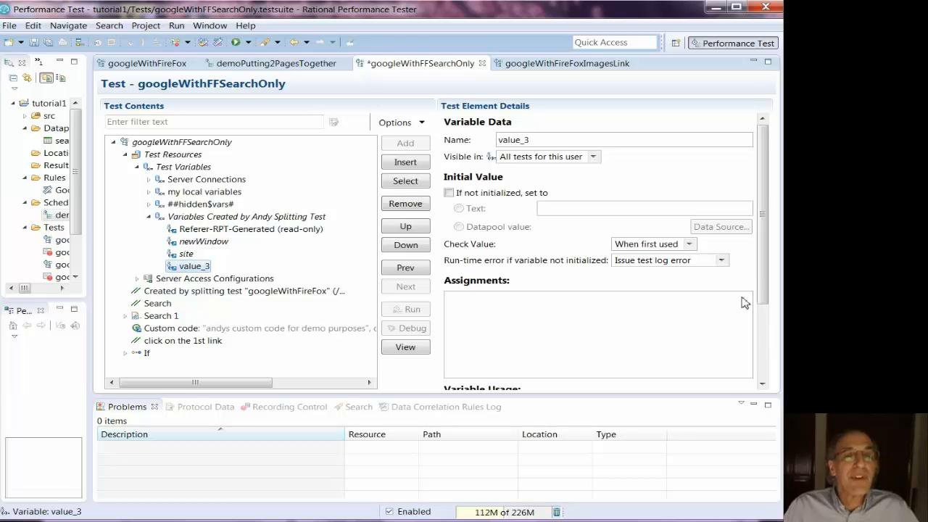
left_click(760, 330)
left_click(465, 305)
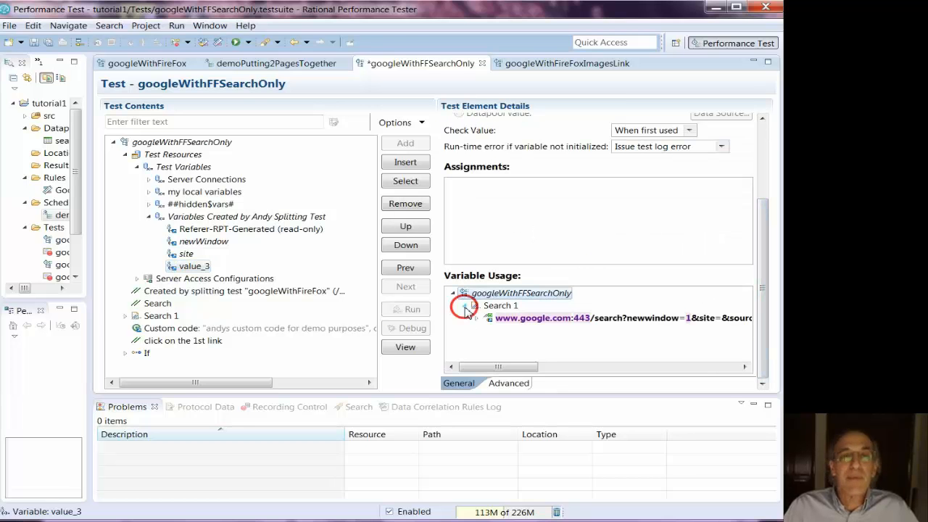
left_click(477, 318)
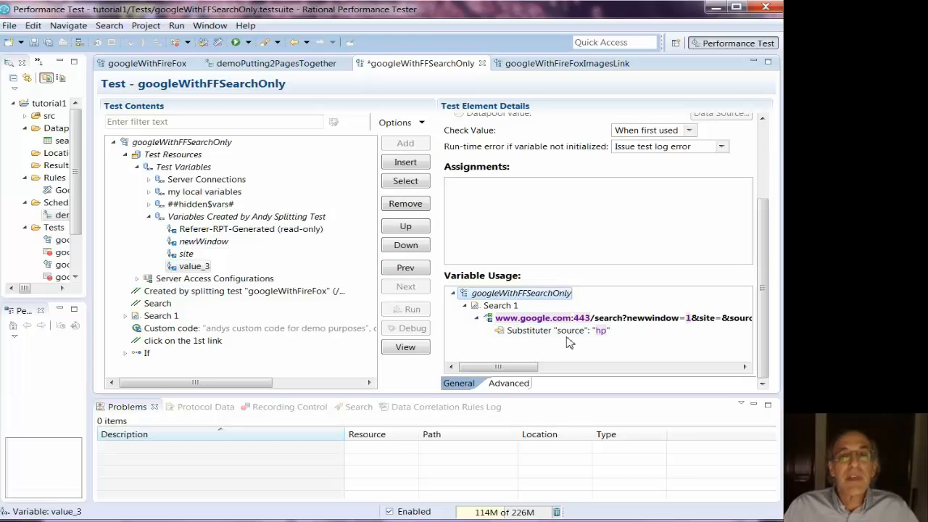
left_click_drag(762, 211, 766, 110)
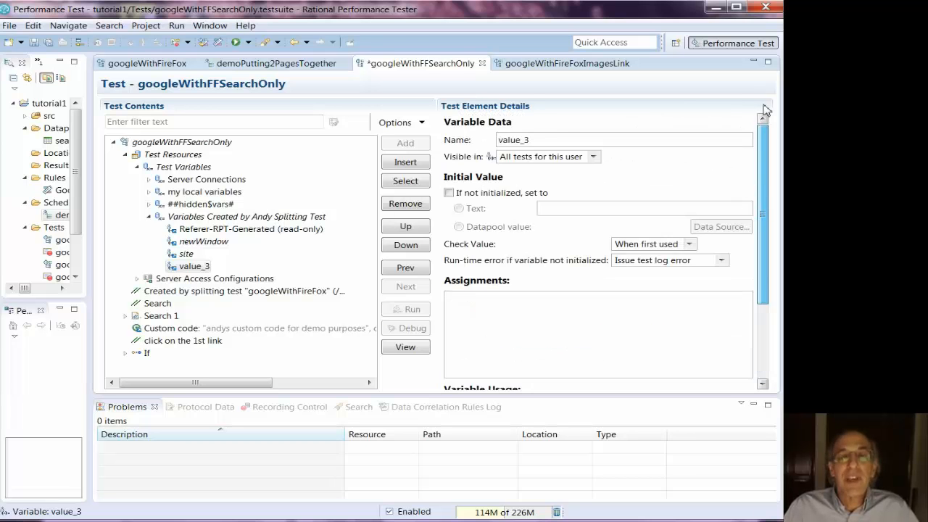
double_click(547, 138)
type("source")
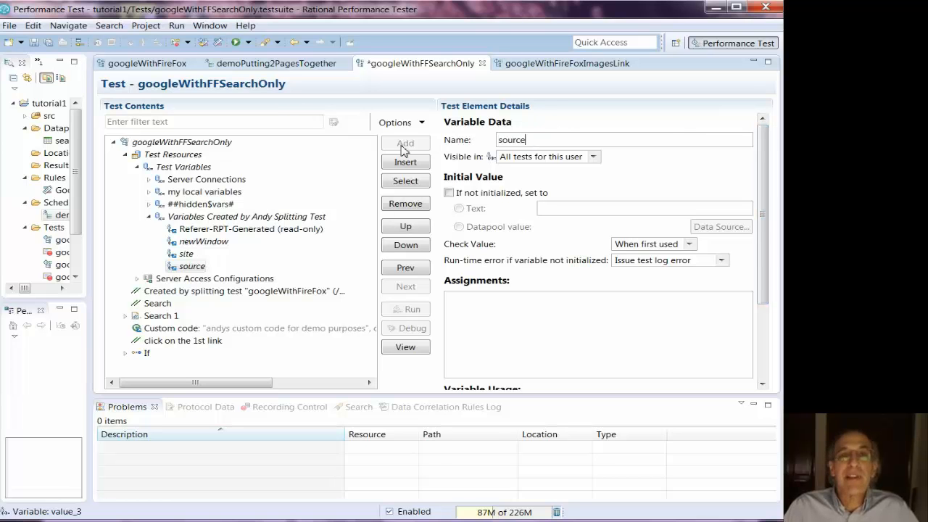
Check the substituted parameters in the URL of the first Search 1 request, and copy the newWindow, site and source variables.
left_click(128, 317)
left_click(305, 292)
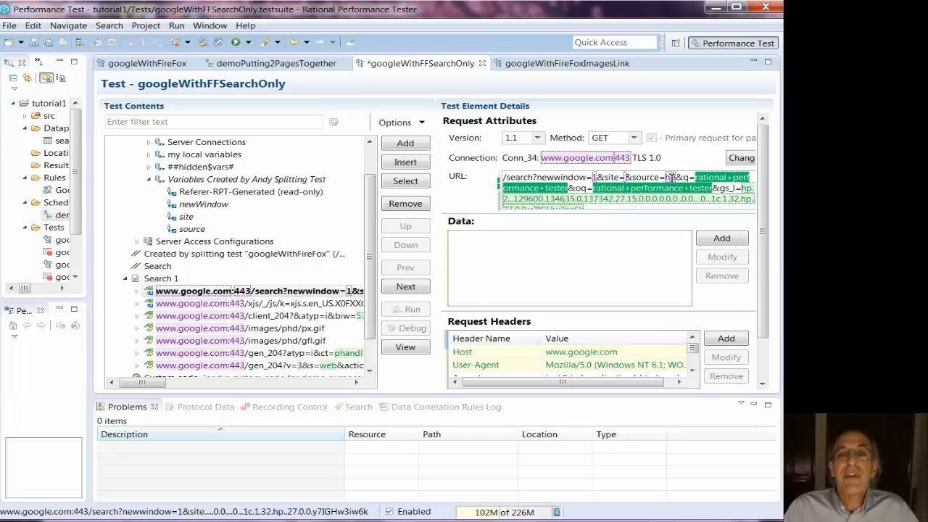
mouse_move(672, 178)
left_click(197, 206)
left_click(191, 229, "shift")
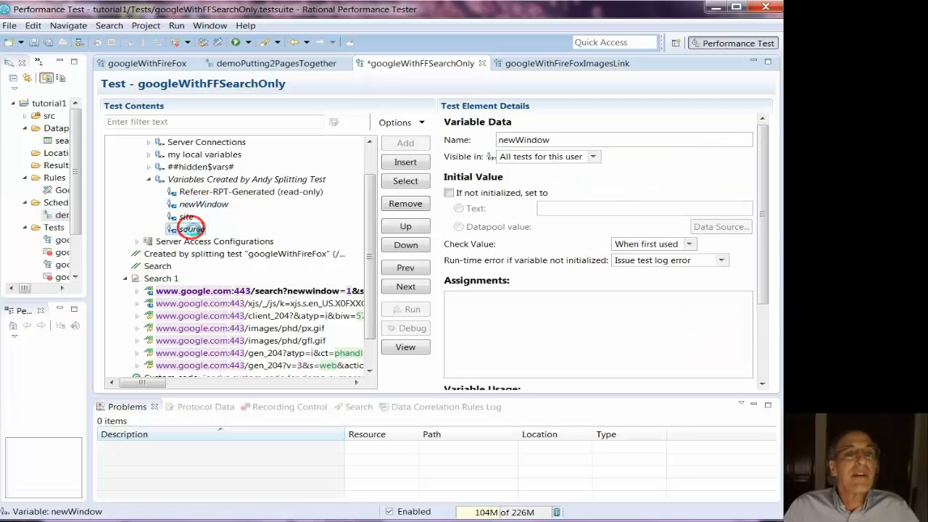
right_click(206, 209)
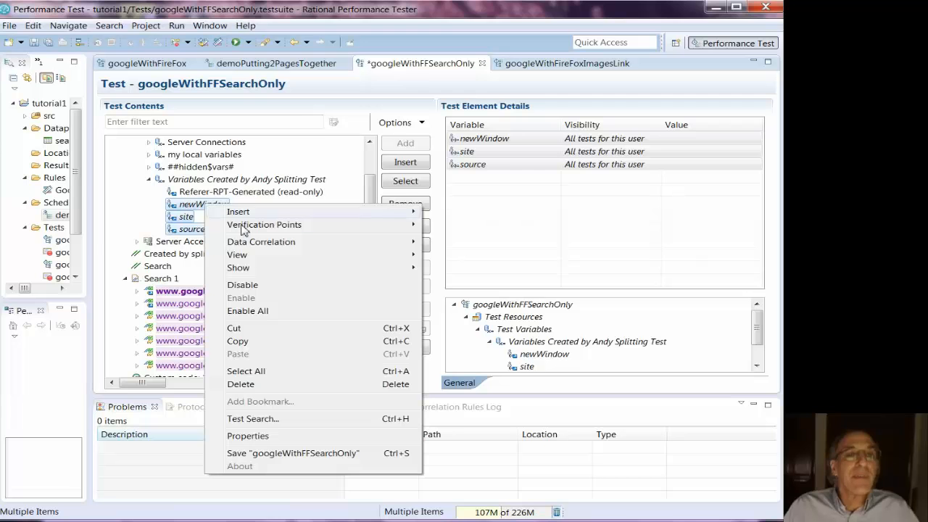
left_click(260, 344)
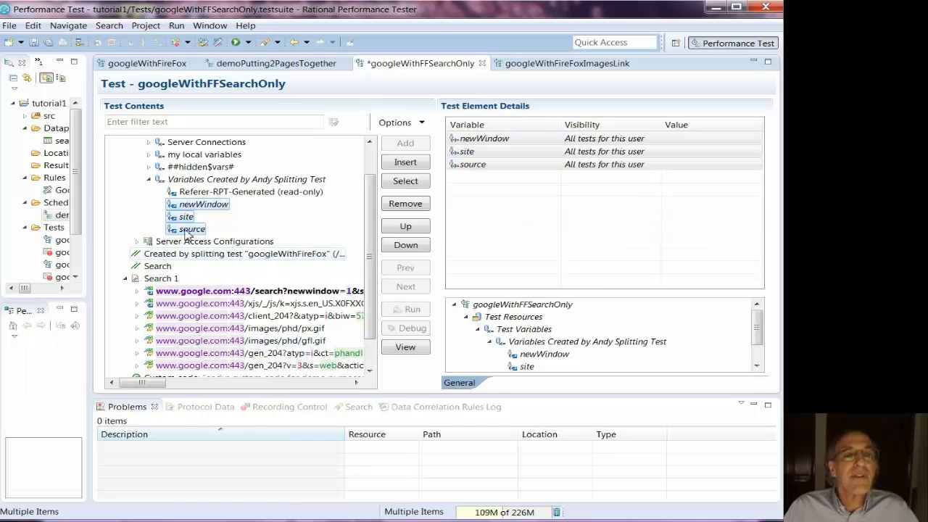
Open the googleWithFireFoxHomepageOnly test from the demoPutting2PagesTogether schedule and expand its container of variables created by splitting.
left_click(292, 63)
left_click(246, 180)
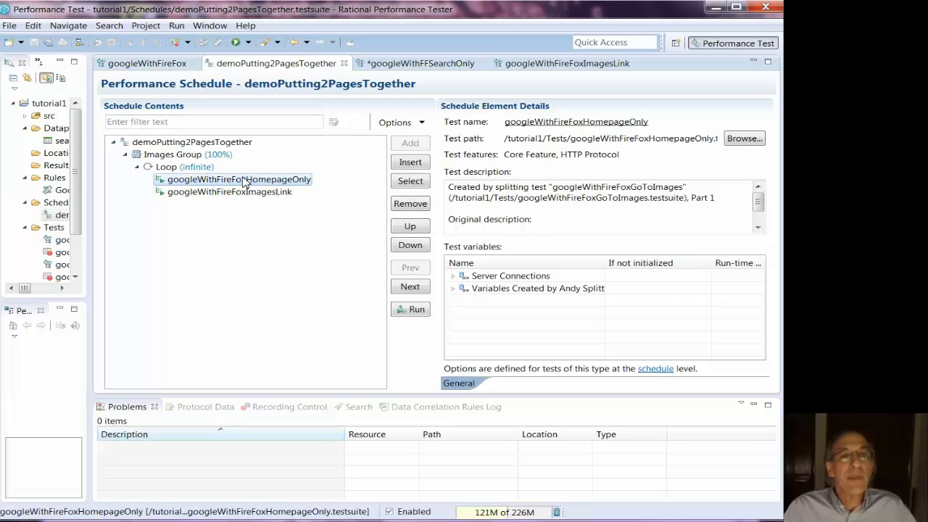
right_click(245, 181)
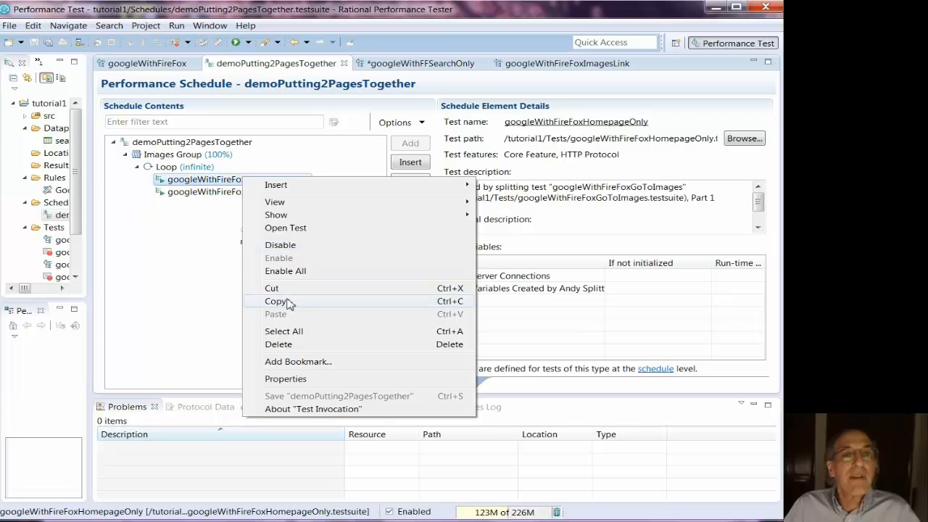
left_click(286, 228)
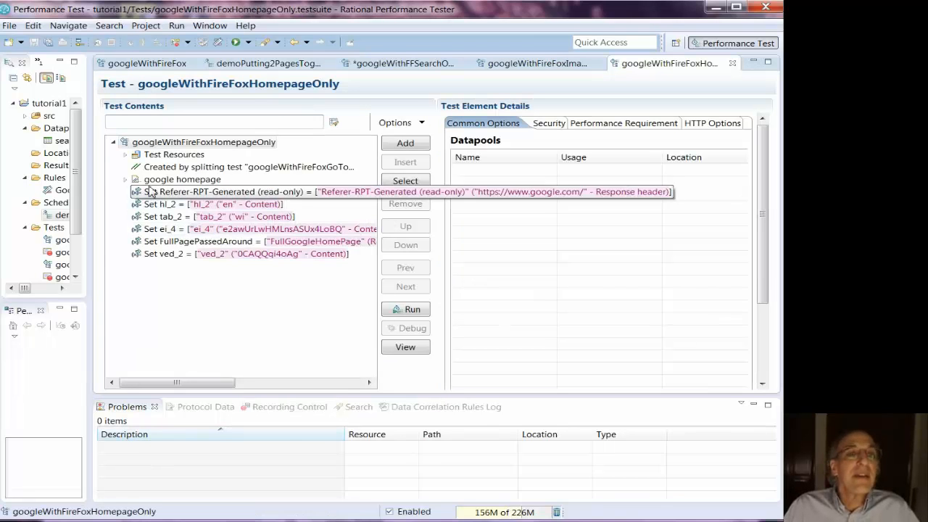
left_click(124, 154)
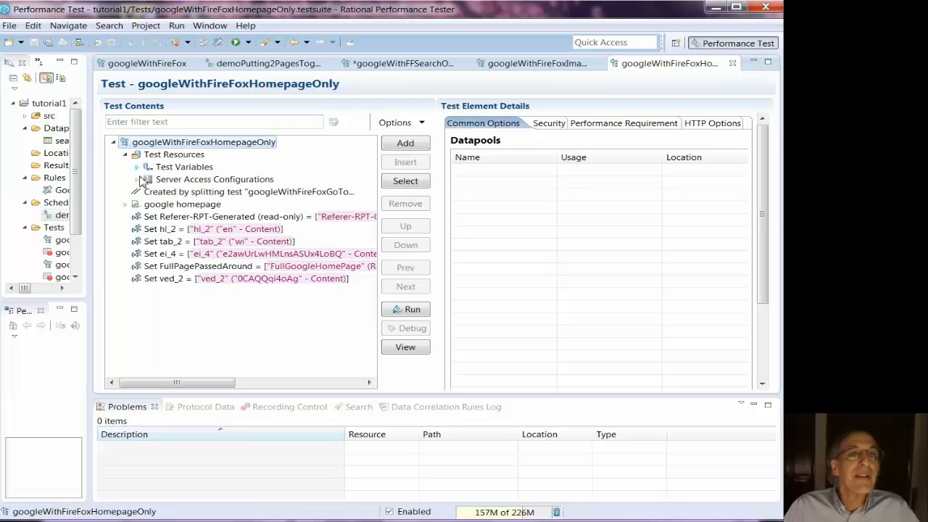
left_click(137, 167)
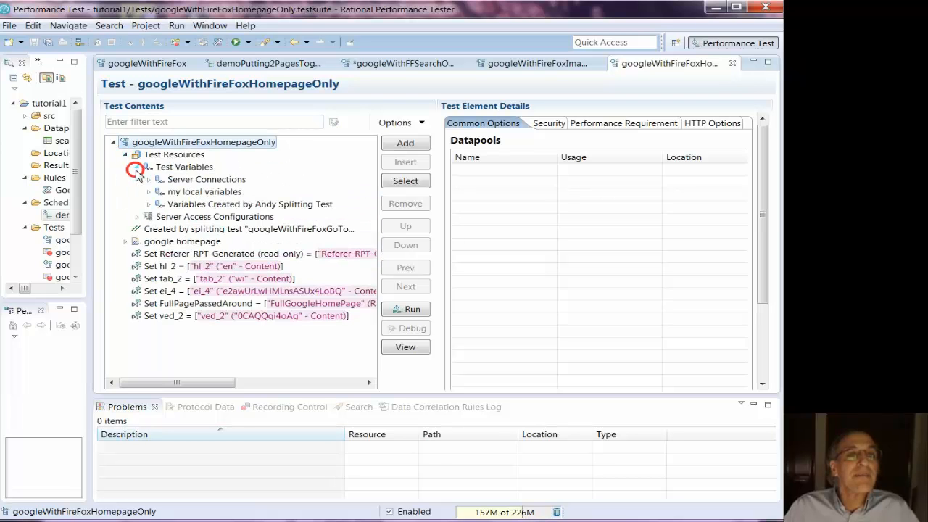
left_click(149, 204)
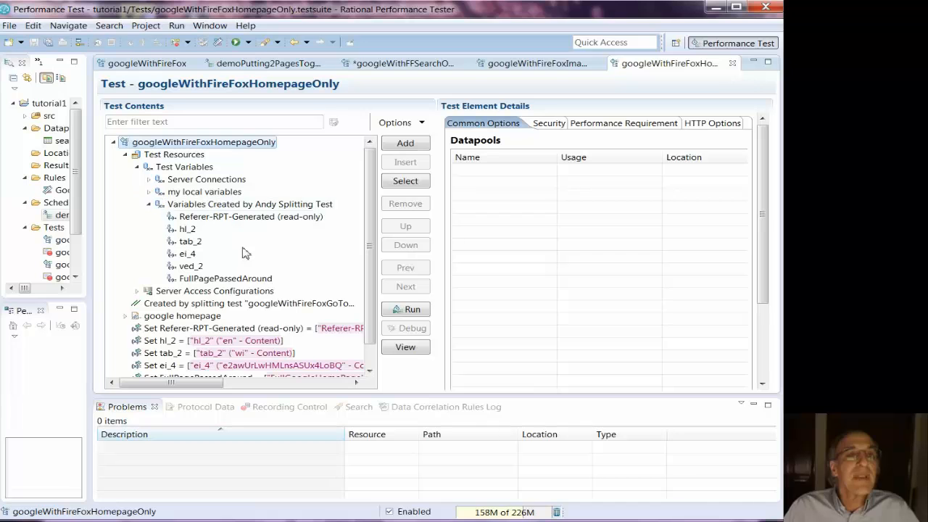
Paste the copied newWindow, site and source variables into the container of variables created by splitting in the googleWithFireFoxHomepageOnly test.
left_click(220, 206)
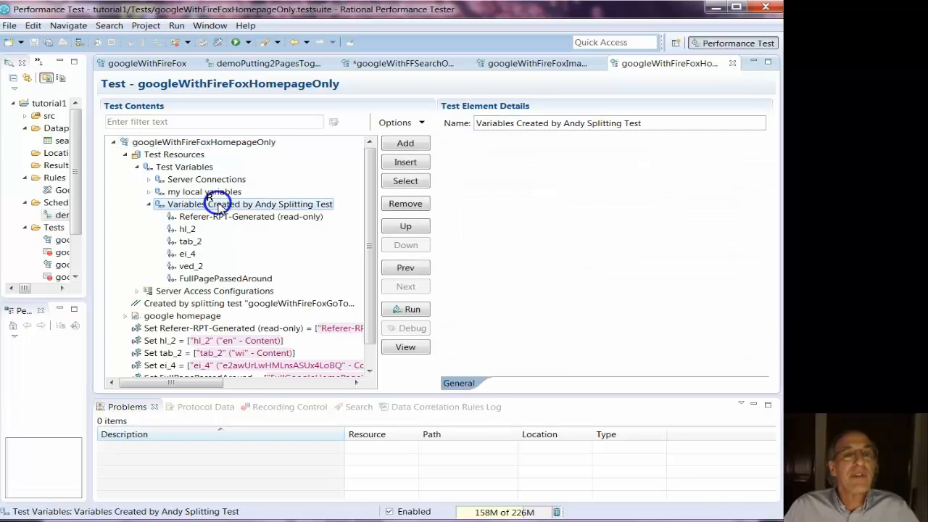
right_click(219, 206)
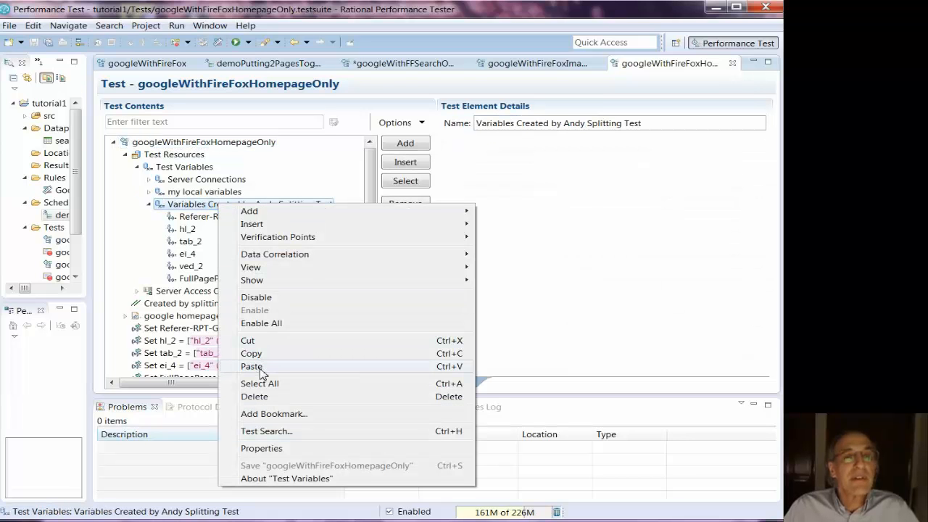
left_click(284, 368)
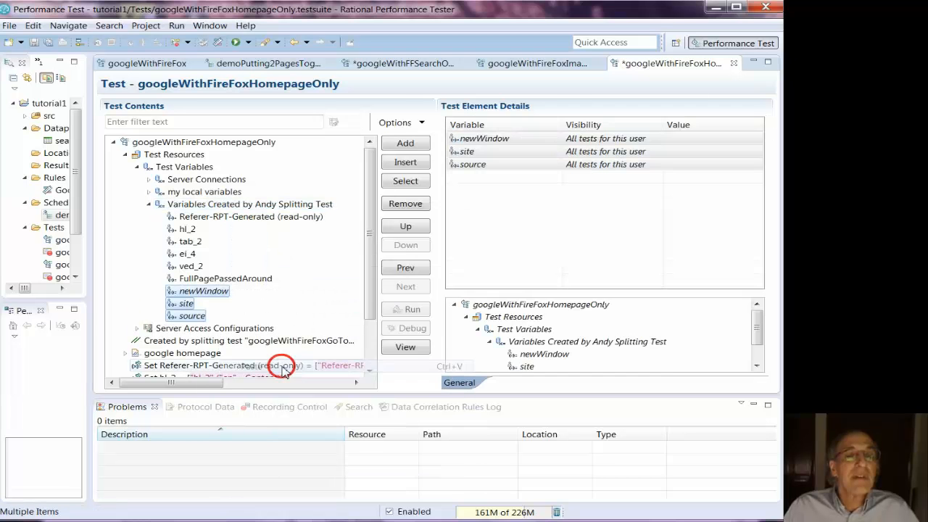
Set the run-time error for an uninitialized variable to Do Nothing for newWindow, site and source.
left_click(190, 290)
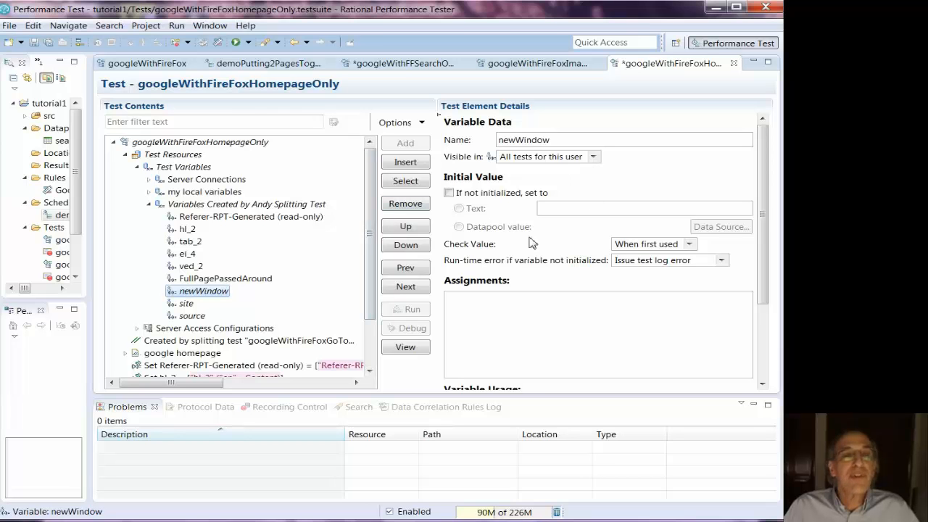
left_click(725, 266)
left_click(681, 271)
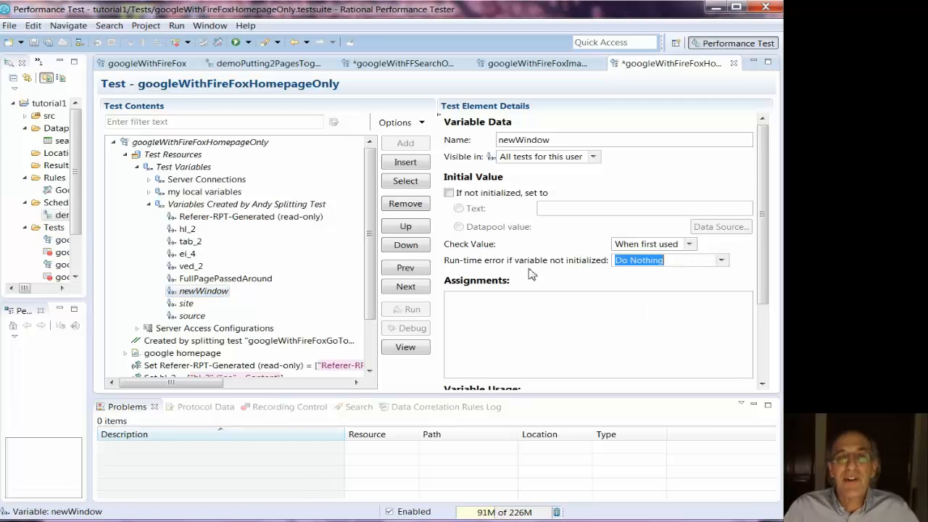
left_click(187, 304)
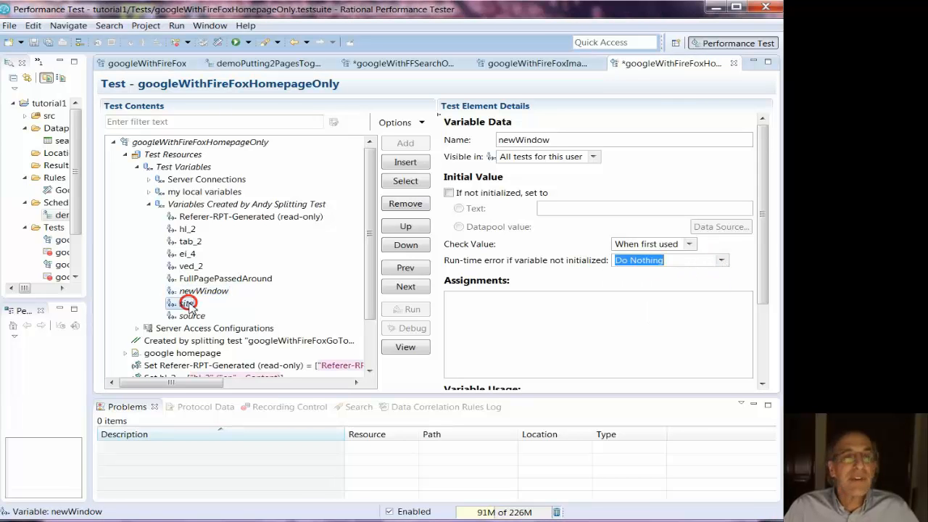
left_click(721, 260)
left_click(656, 274)
left_click(187, 316)
left_click(721, 261)
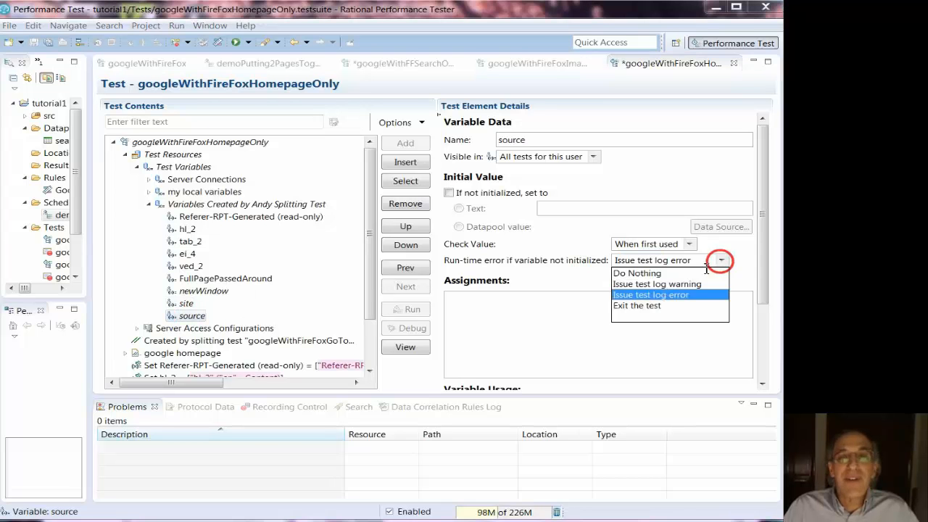
left_click(651, 274)
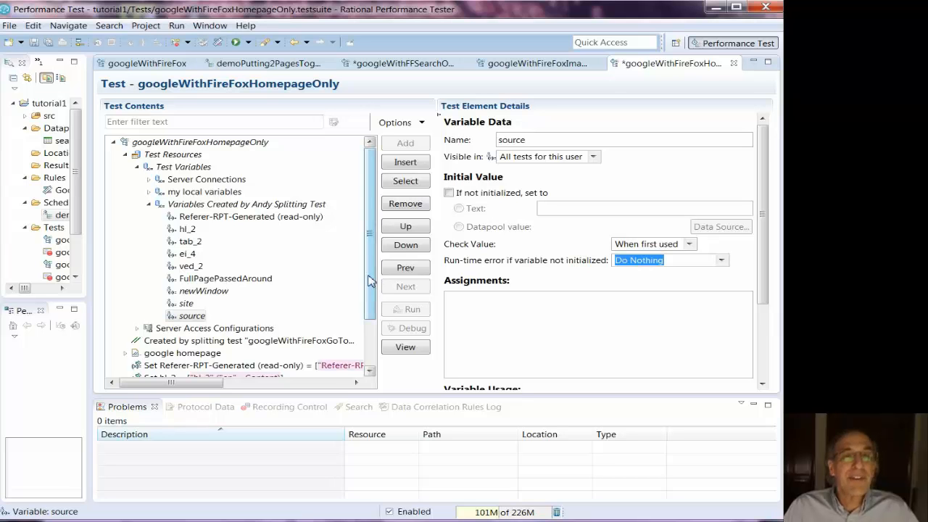
left_click_drag(371, 283, 366, 330)
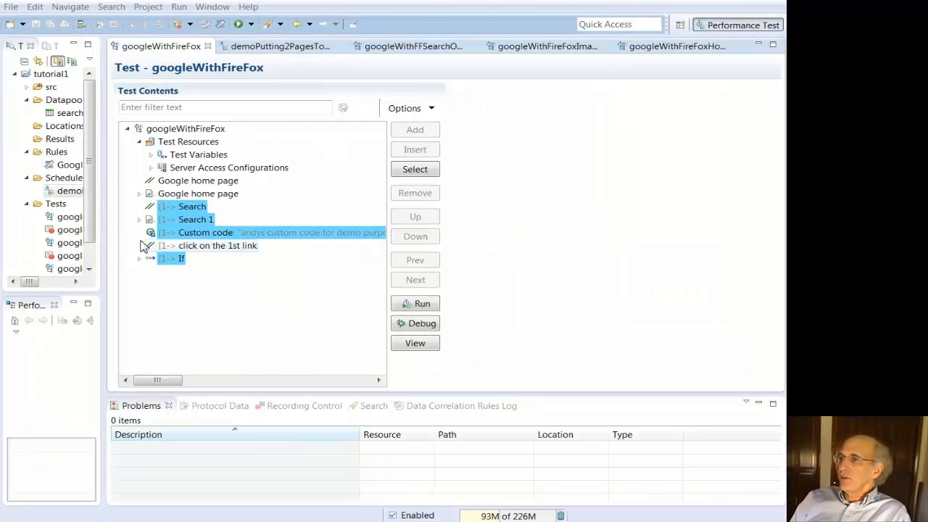
In the googleWithFireFox test, trace the newwindow value in the first Search 1 request's URL to its source reference.
left_click(138, 219)
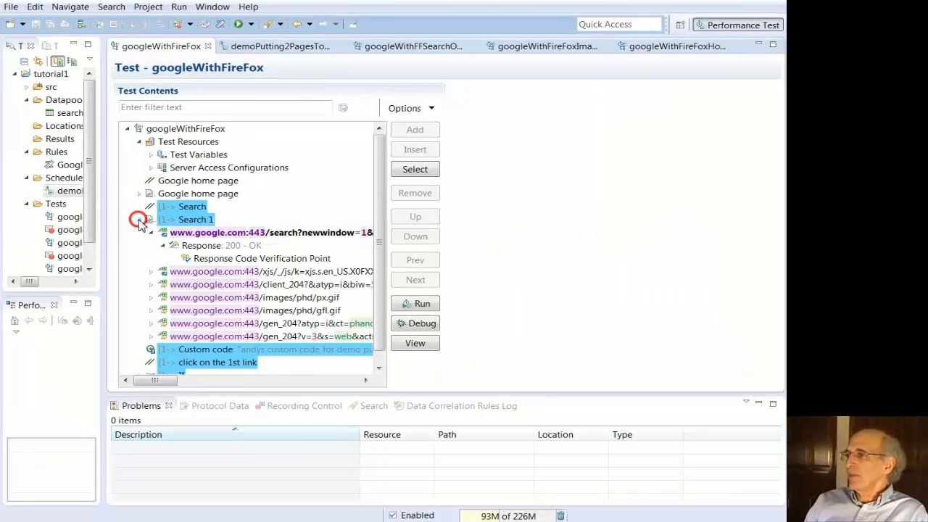
left_click(203, 236)
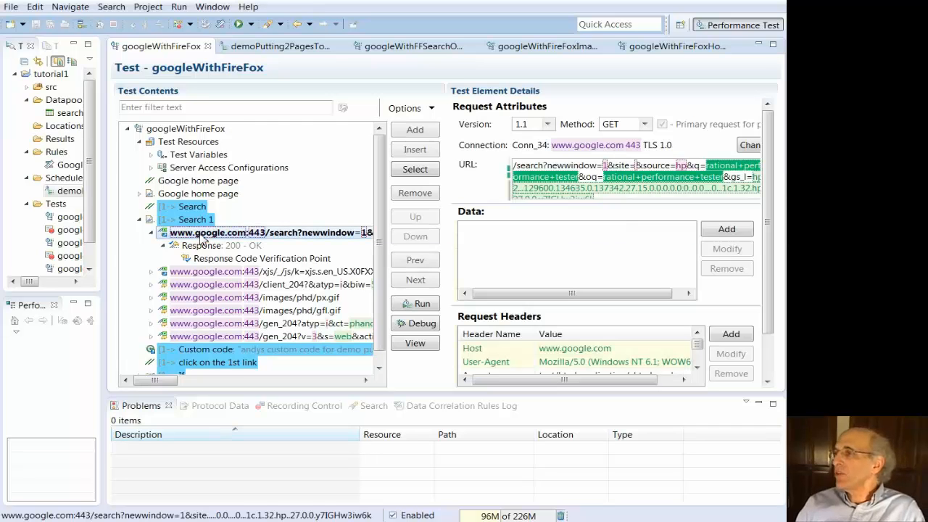
left_click(606, 166)
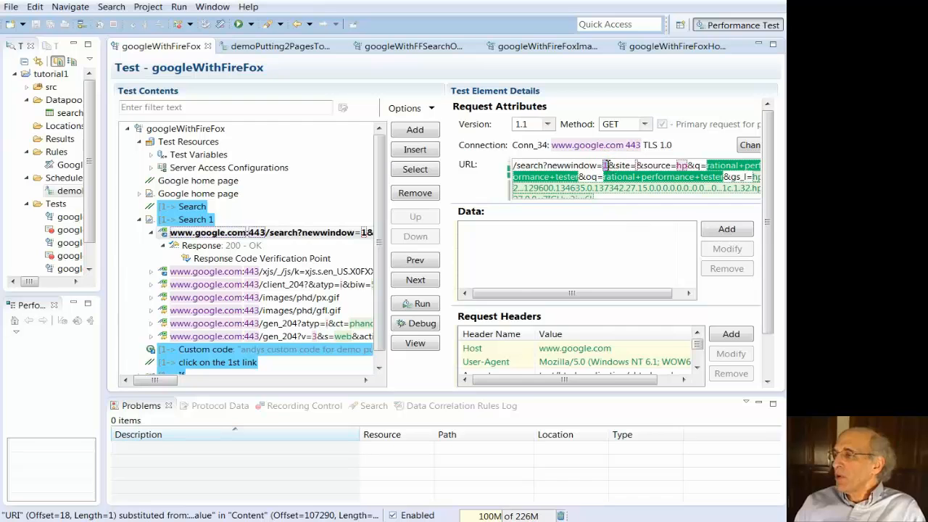
right_click(605, 166)
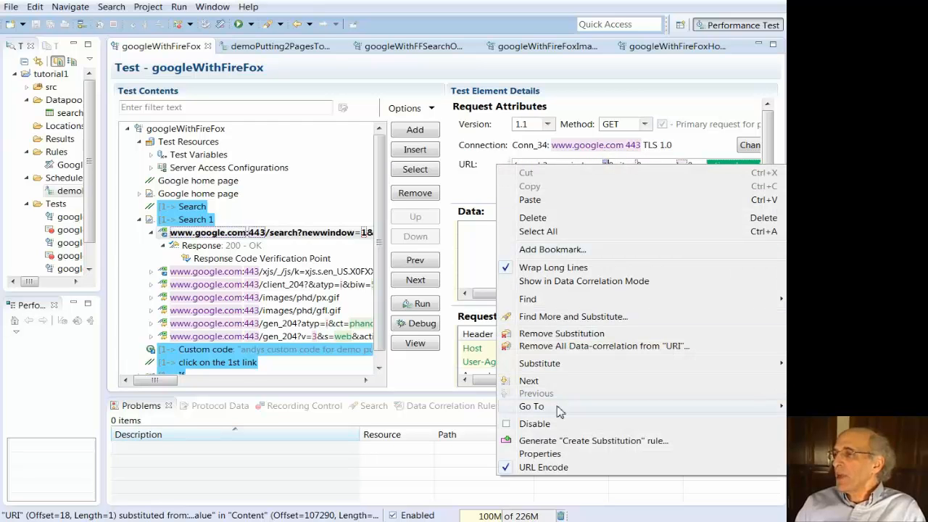
mouse_move(557, 407)
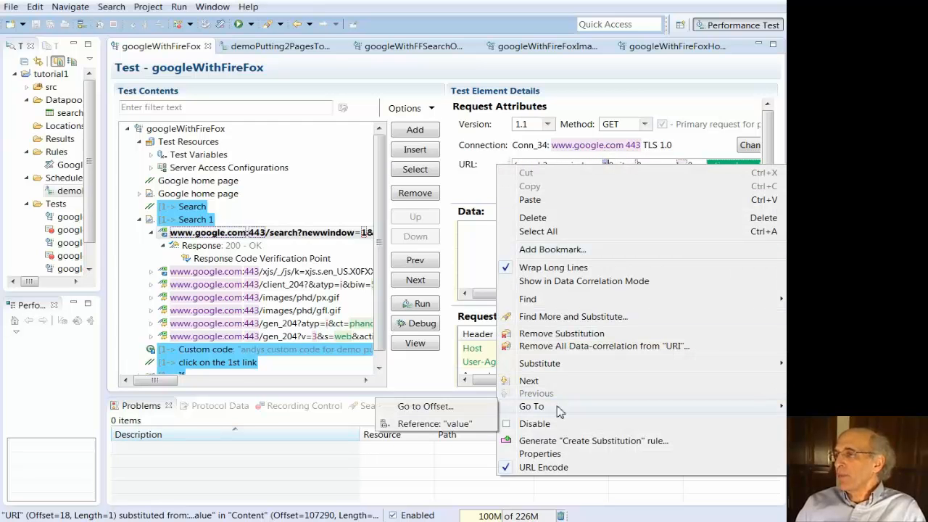
left_click(411, 424)
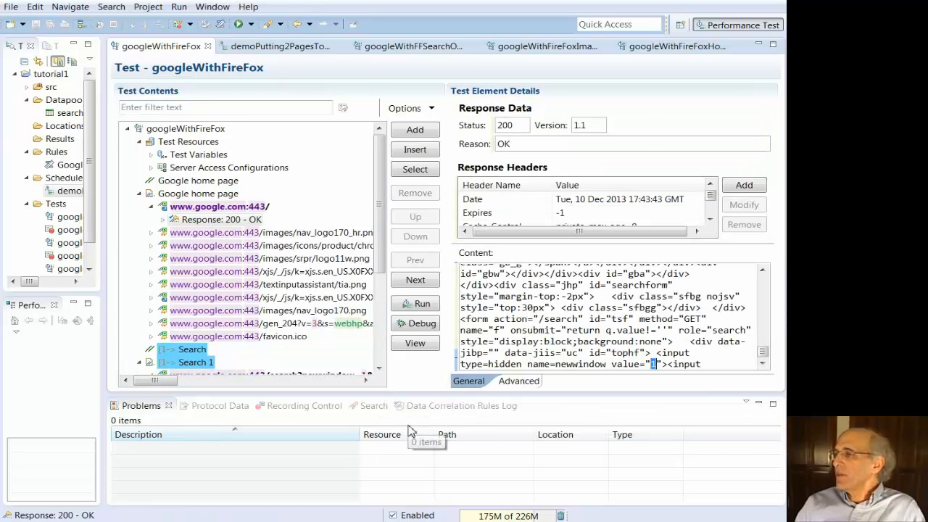
Copy the text type=hidden name=newwindow value="1" from the Google home page response content.
left_click(762, 362)
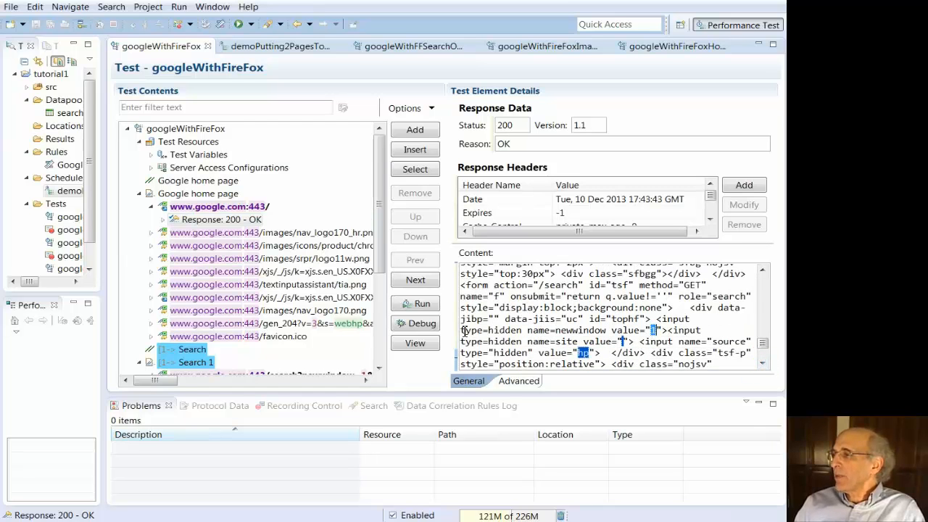
left_click_drag(463, 331, 663, 331)
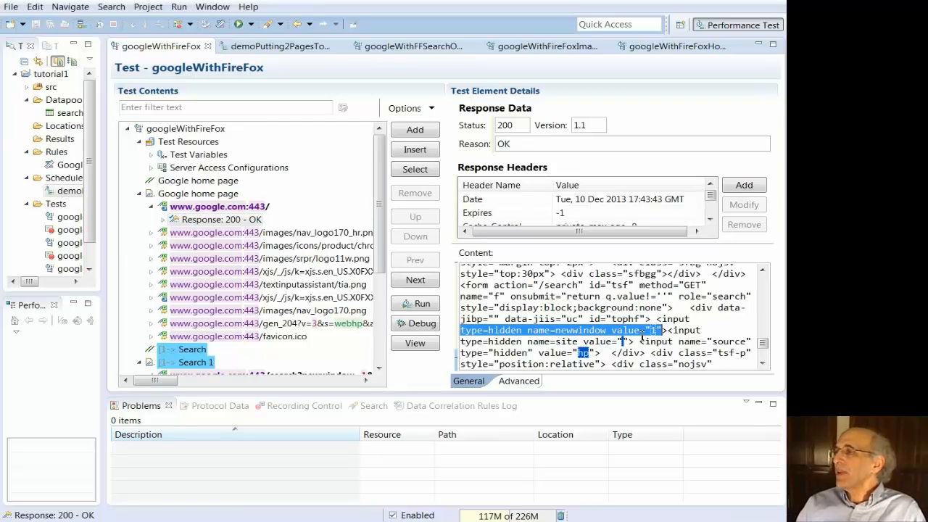
right_click(629, 331)
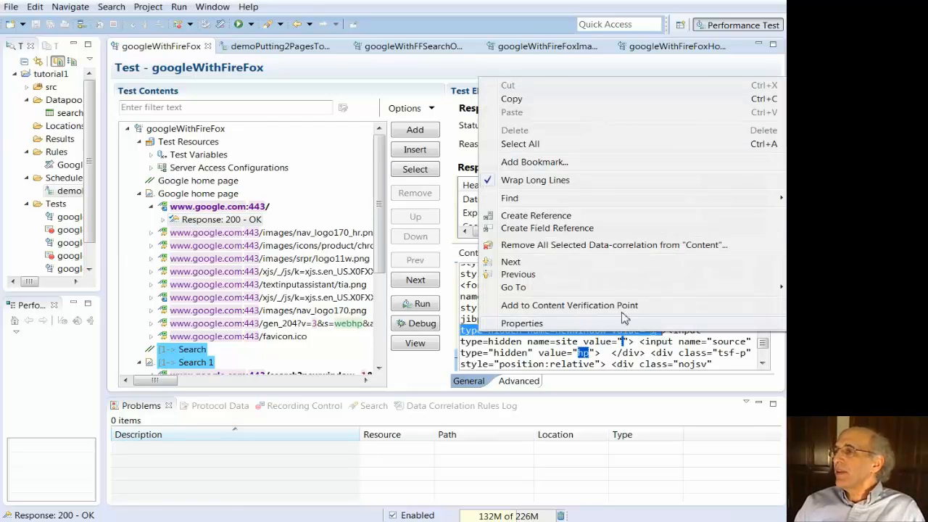
left_click(535, 100)
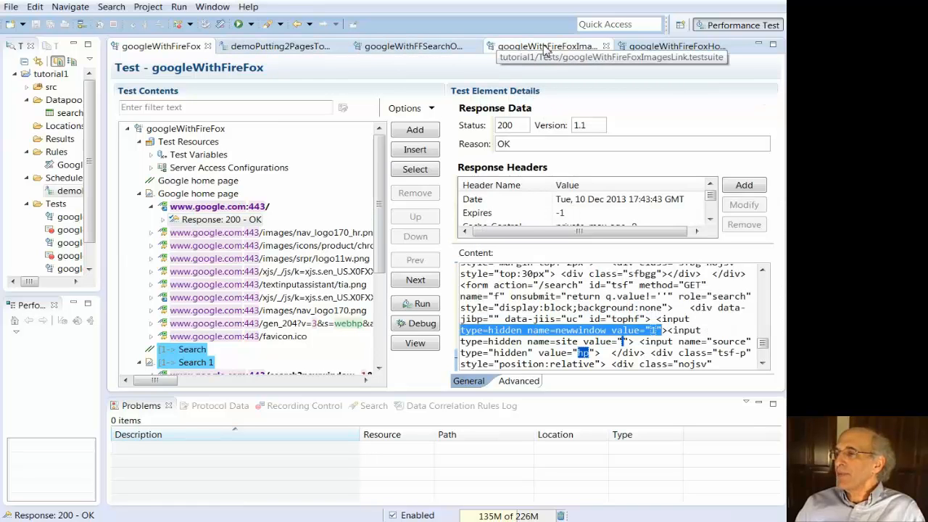
Search the googleWithFireFoxHomepageOnly test for the copied text type=hidden name=newwindow value="1".
left_click(641, 47)
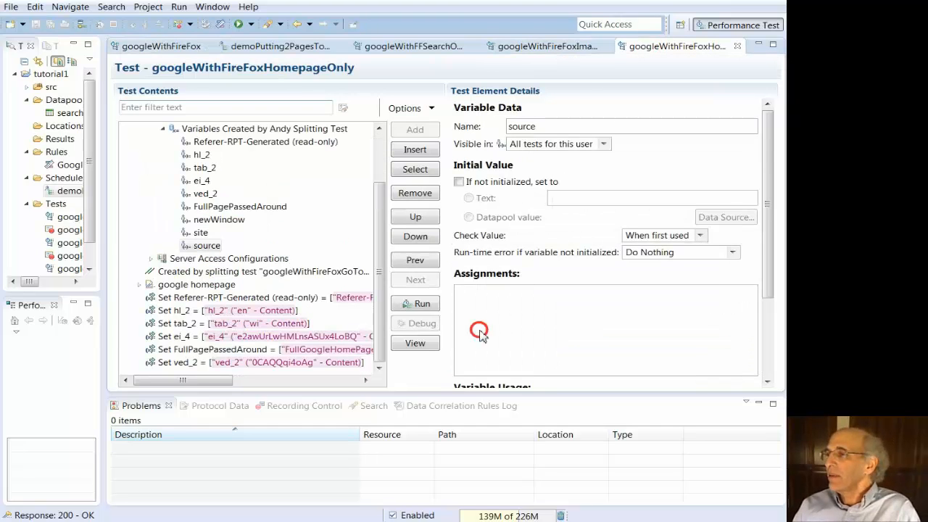
left_click(111, 6)
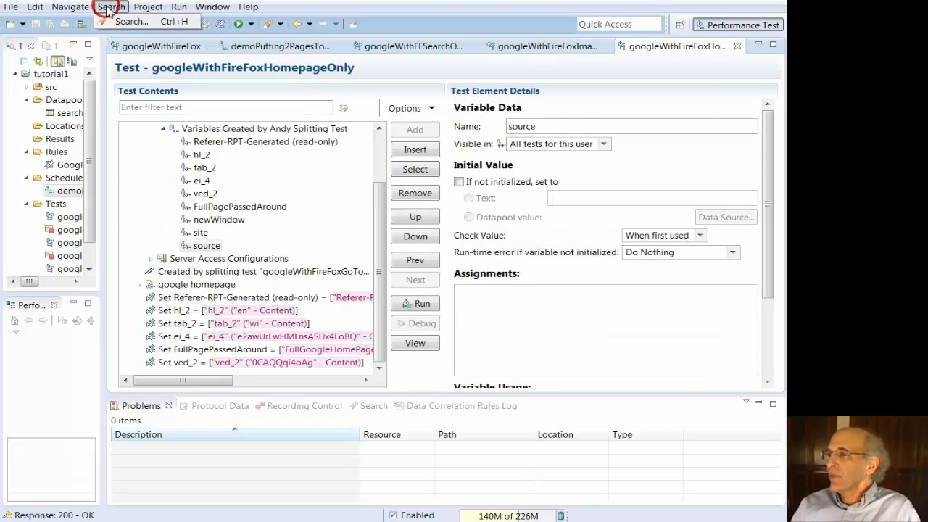
left_click(125, 22)
right_click(243, 233)
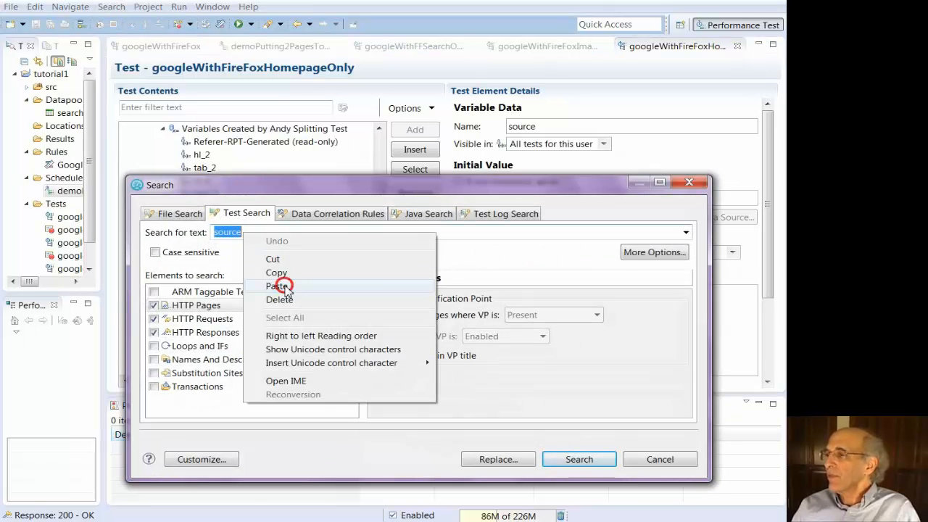
left_click(284, 287)
left_click(586, 458)
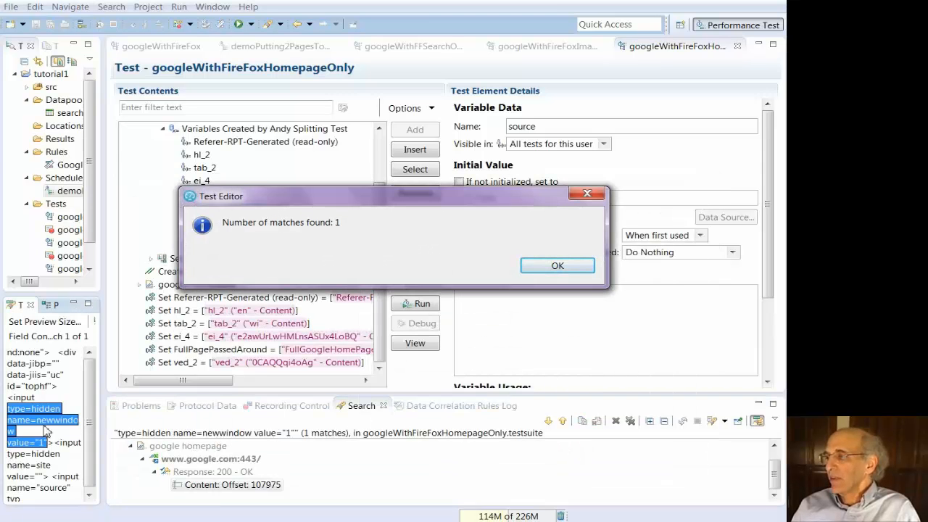
left_click(554, 265)
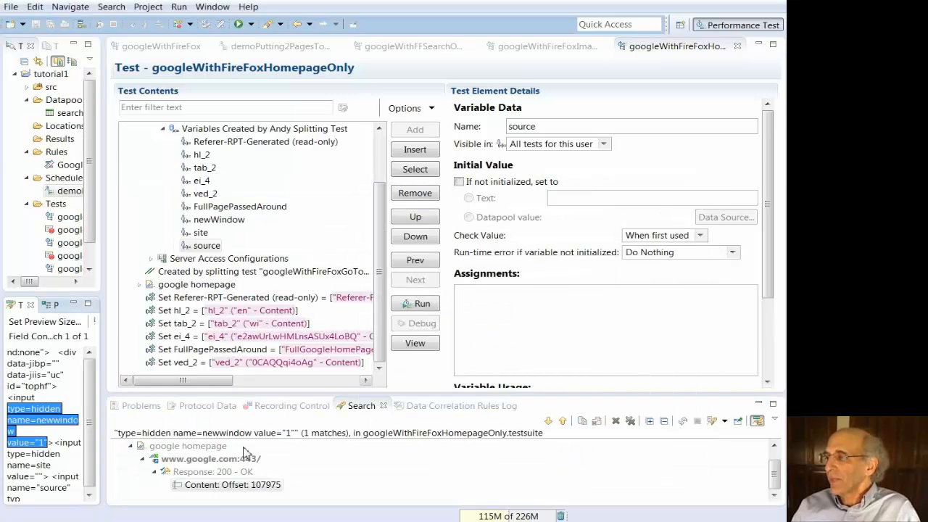
Go to the search match in the google homepage response and look through the response content for the newwindow field.
left_click(206, 491)
left_click(207, 492)
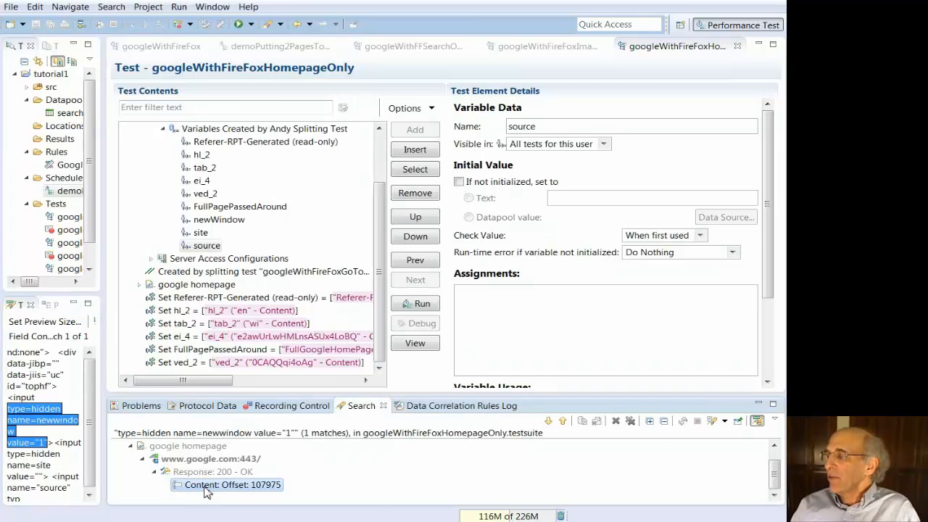
right_click(207, 492)
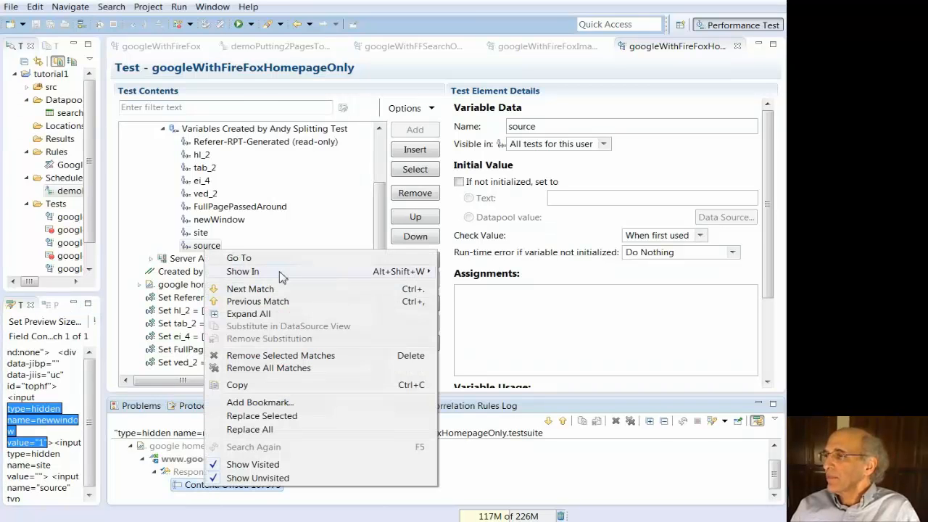
left_click(239, 258)
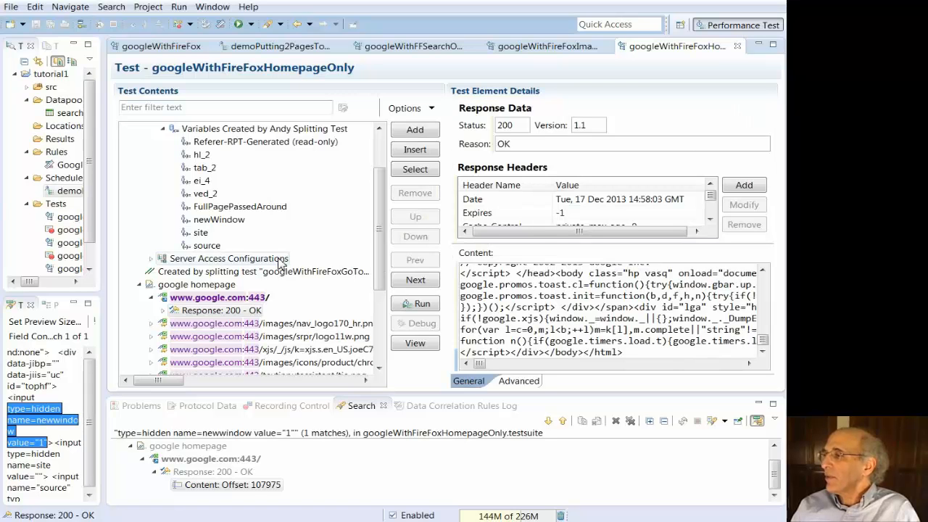
left_click(762, 269)
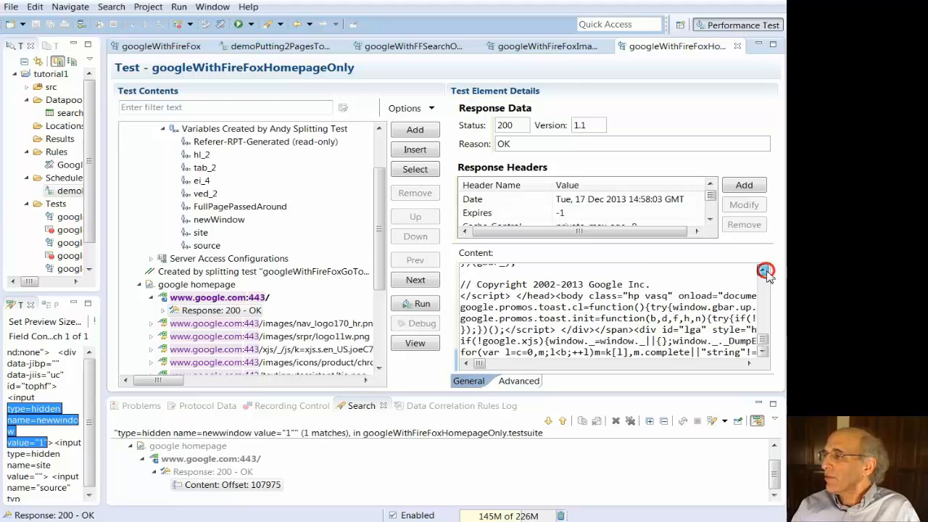
left_click(761, 351)
left_click_drag(766, 338, 765, 325)
left_click(232, 484)
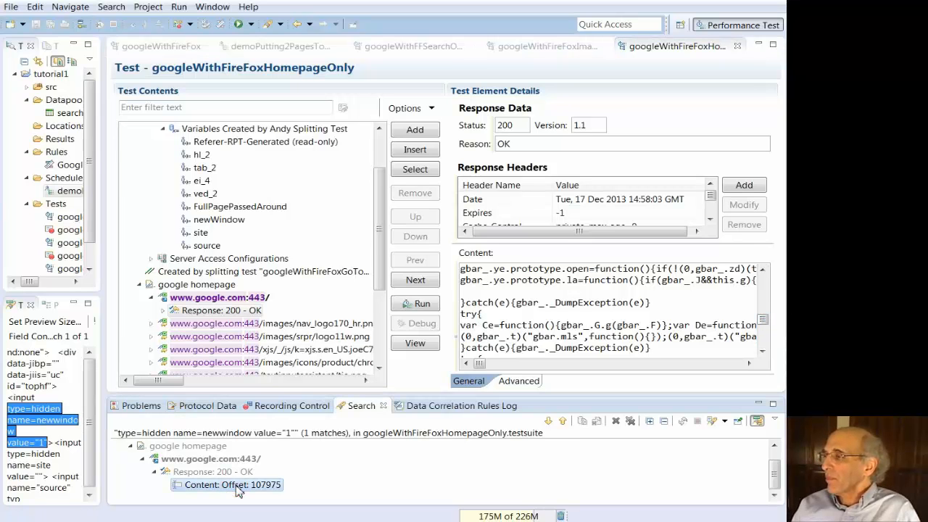
Find type=hidden name=newwindow value="1" within the google homepage response content and bring its value into view.
right_click(501, 297)
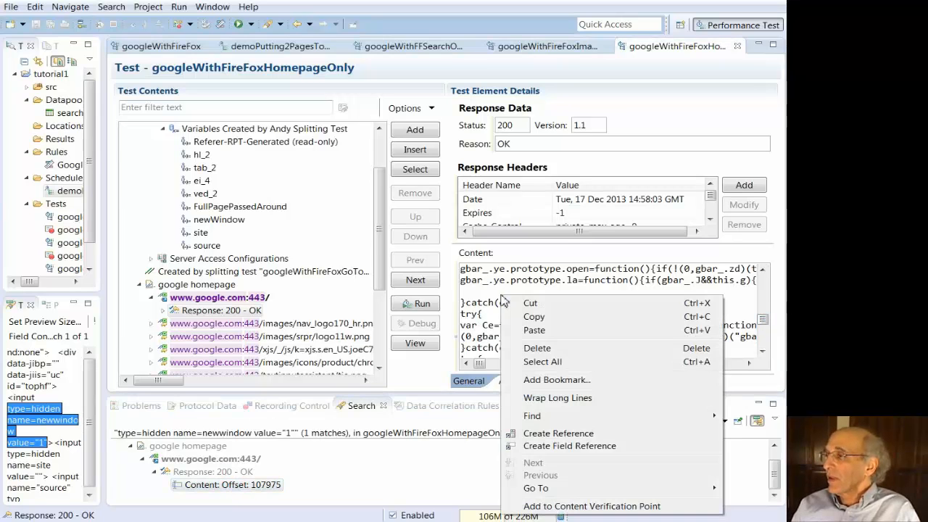
mouse_move(504, 416)
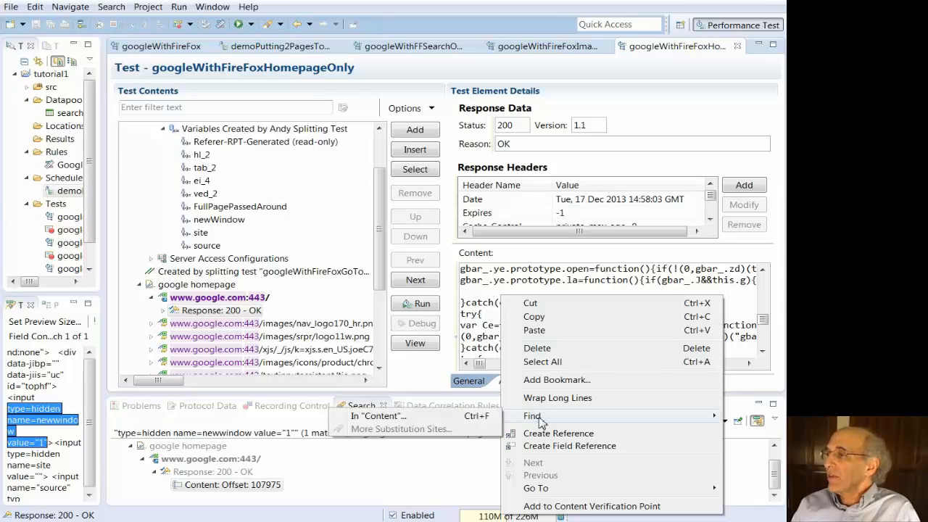
left_click(451, 418)
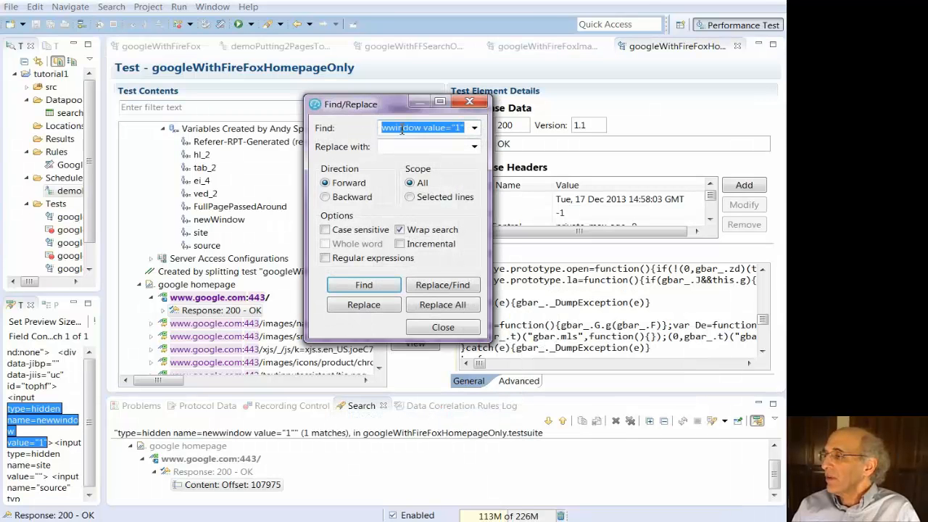
left_click(363, 285)
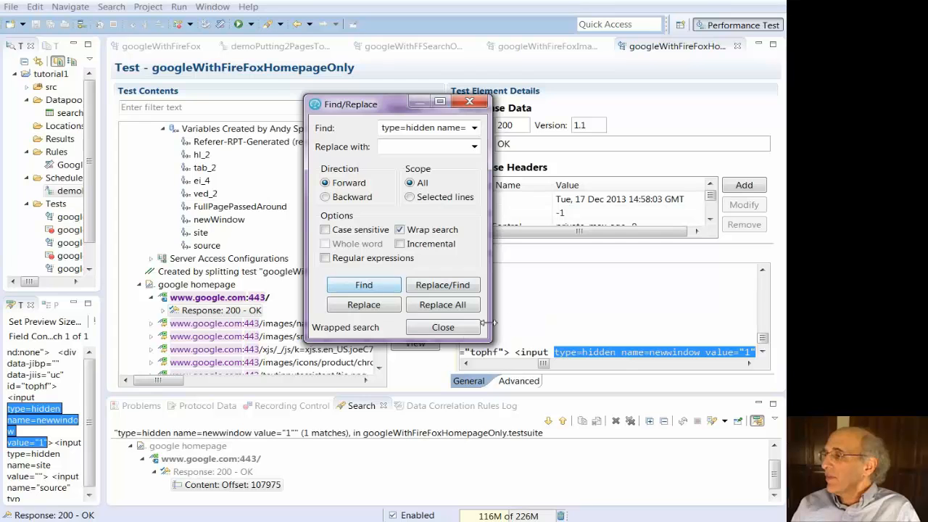
left_click(451, 328)
left_click(714, 352)
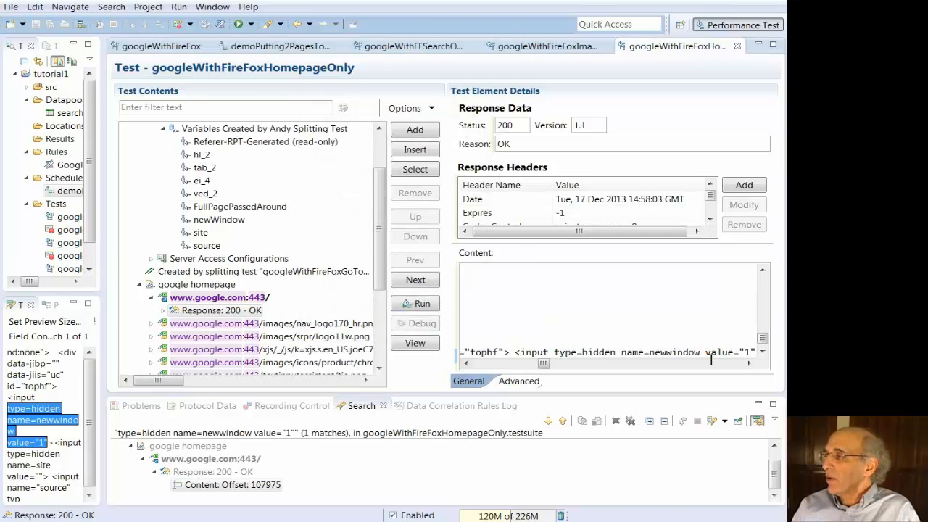
left_click(748, 363)
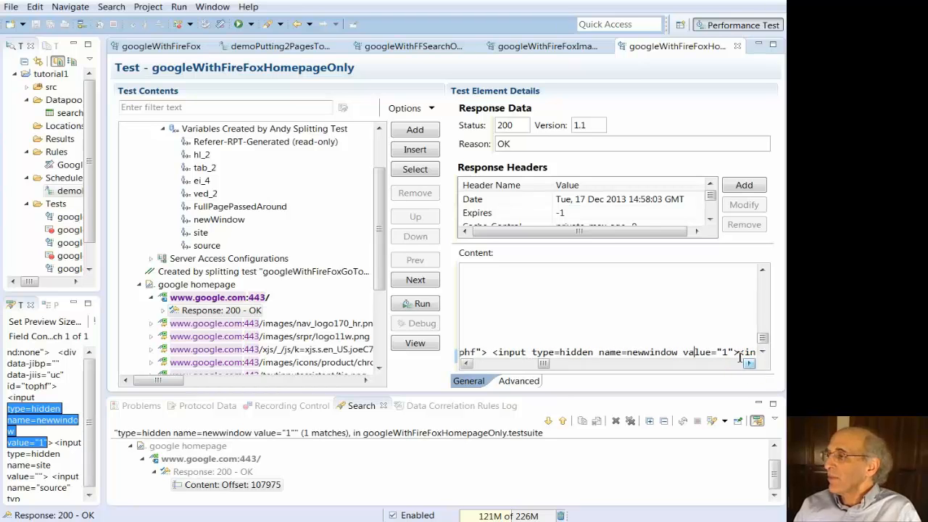
Create a reference from the newwindow value "1" in the response content and try naming it newWindow.
left_click(730, 352)
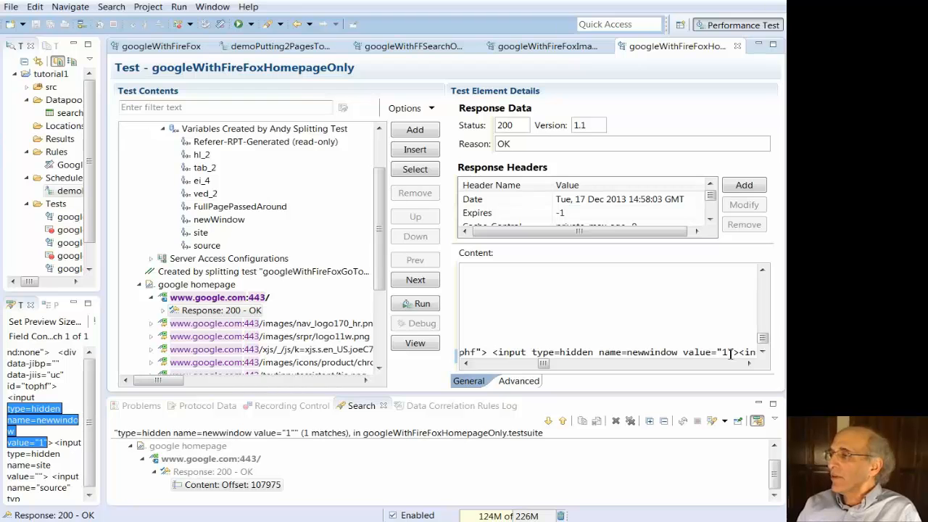
double_click(725, 353)
right_click(725, 353)
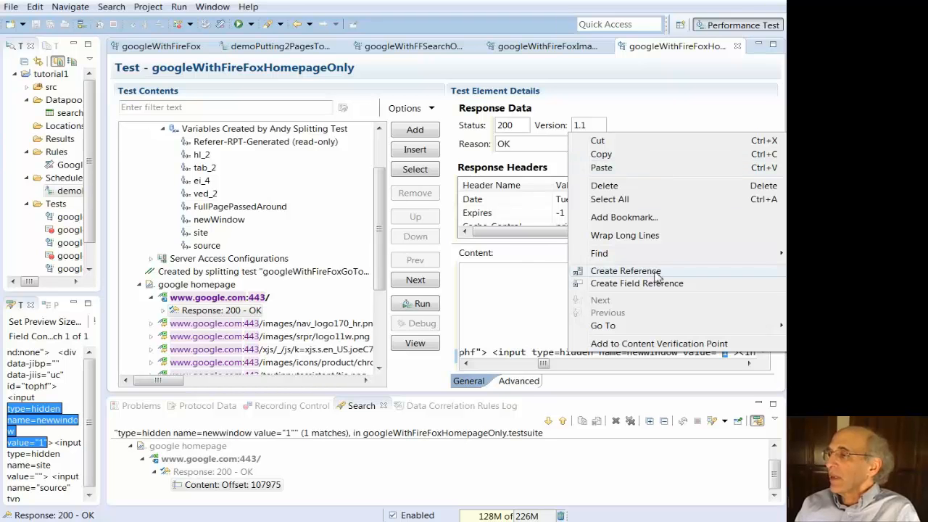
left_click(626, 271)
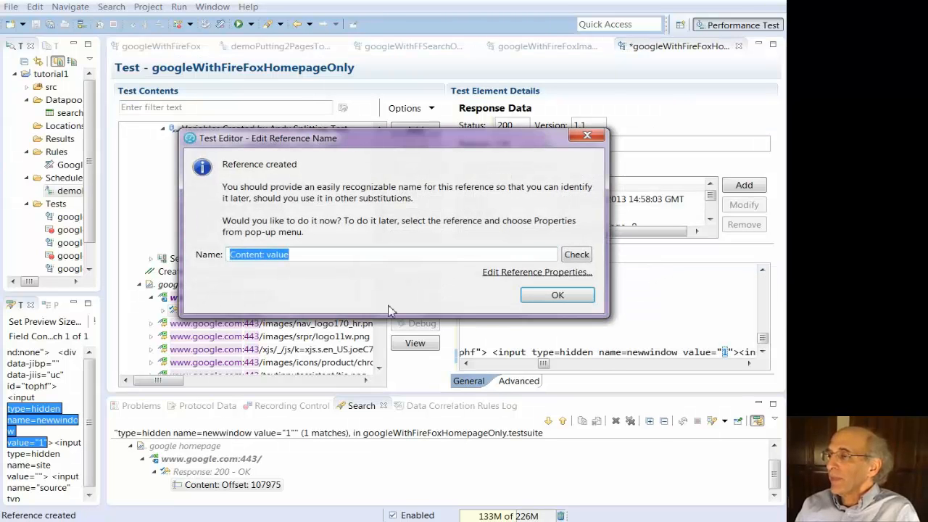
type("newWindow")
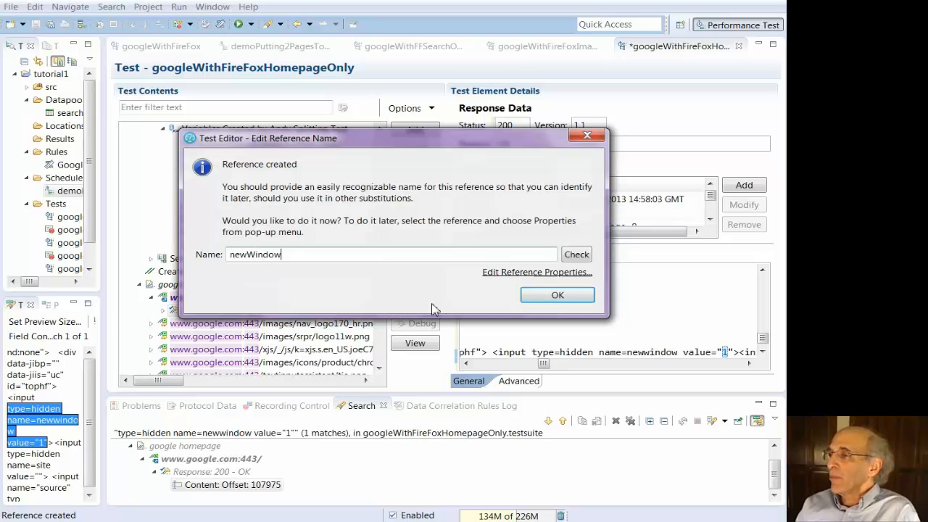
left_click(504, 270)
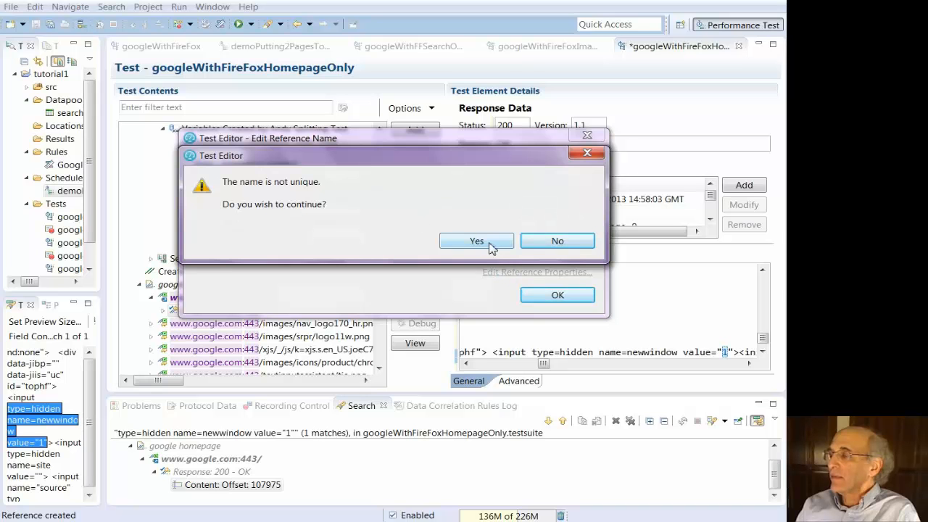
left_click(540, 241)
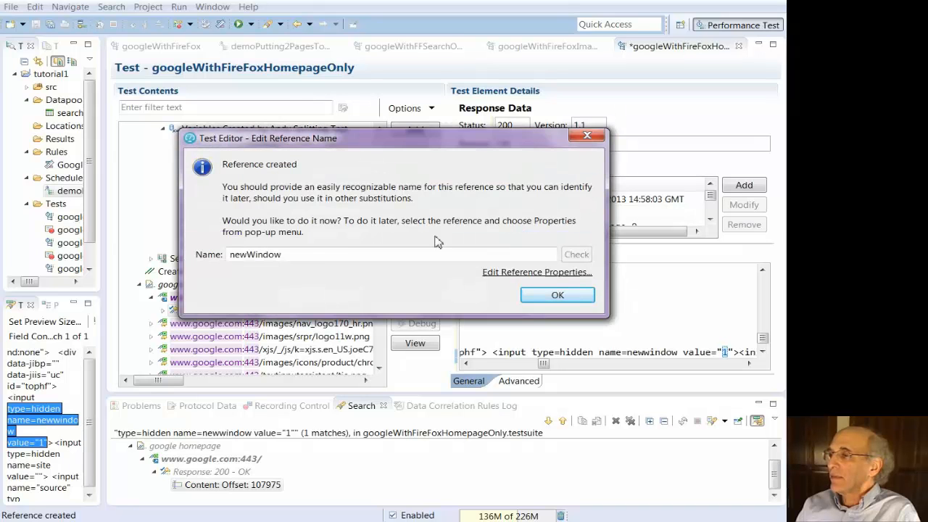
Rename the new reference as newWindowOnDefaultHomepage, check the name for uniqueness and open the reference properties.
left_click(314, 255)
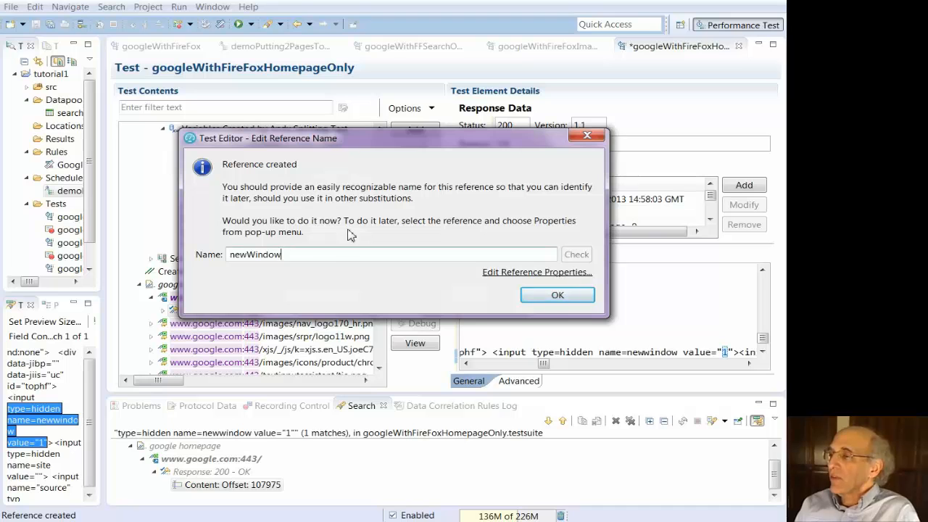
type("OnDef")
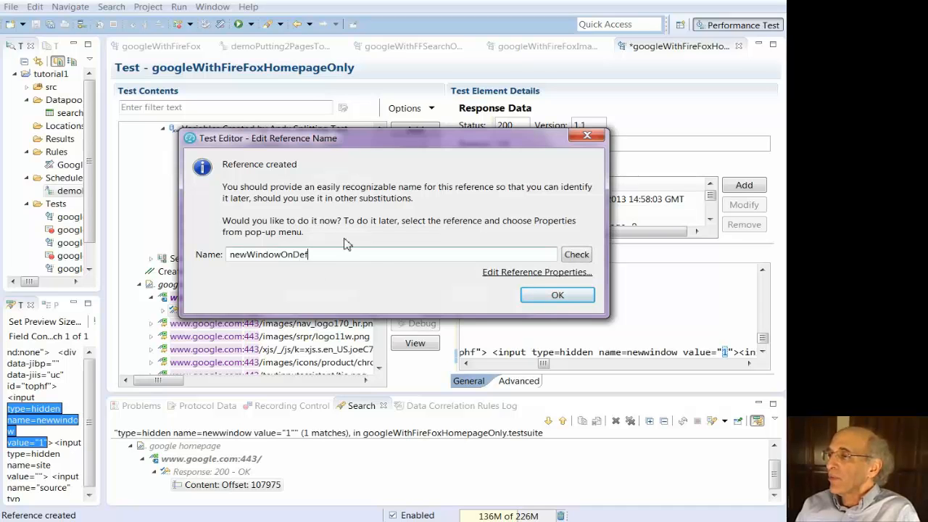
type("aultHomepage")
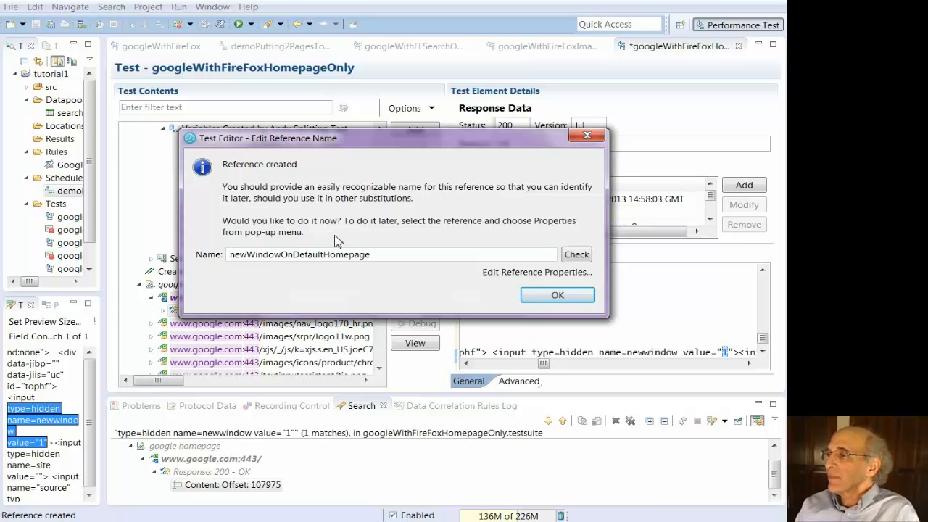
left_click(495, 275)
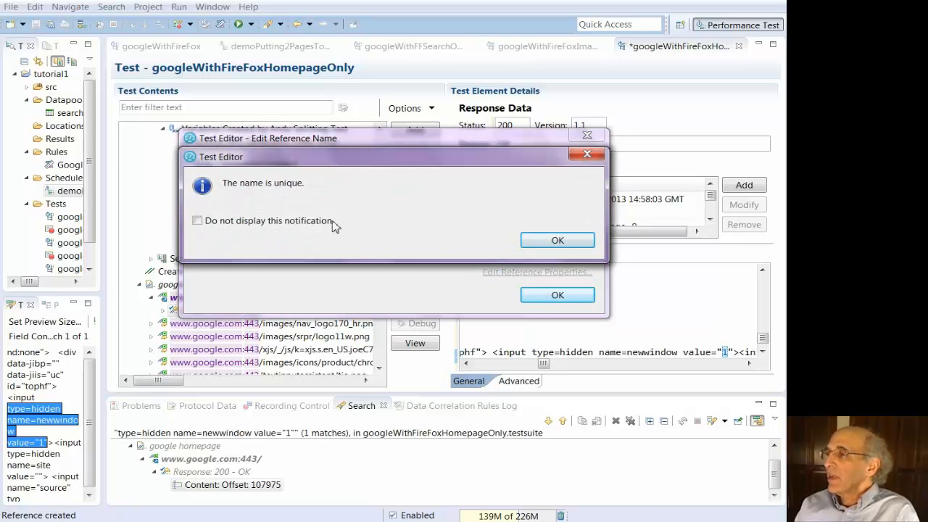
left_click(555, 240)
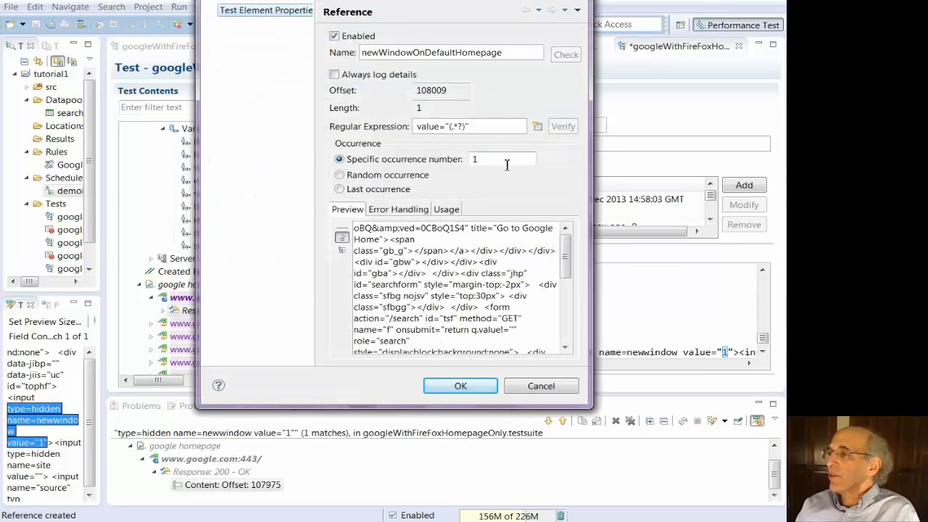
Copy "input type=hidden name=newwindow" from the reference's content preview and insert it before value="(.*?)" in the regular expression.
left_click(566, 349)
left_click(566, 350)
left_click(566, 349)
left_click(567, 349)
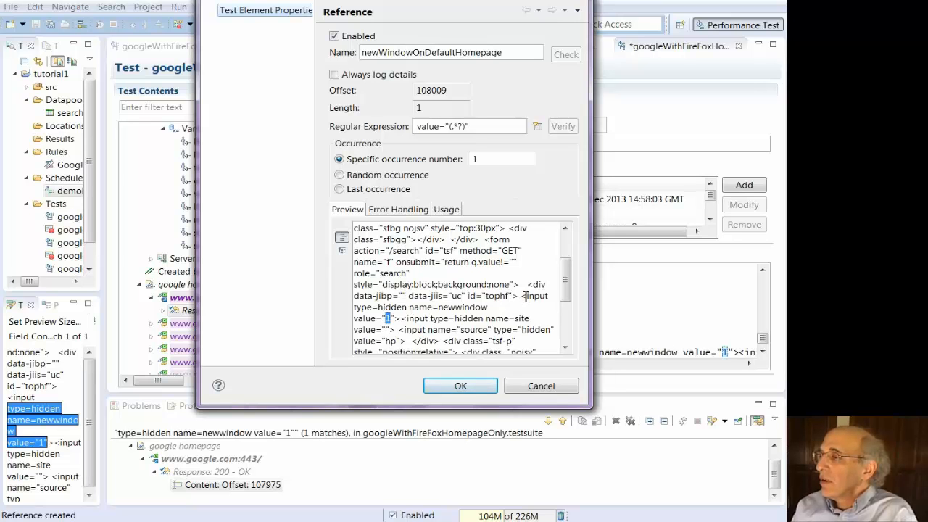
left_click_drag(526, 296, 530, 307)
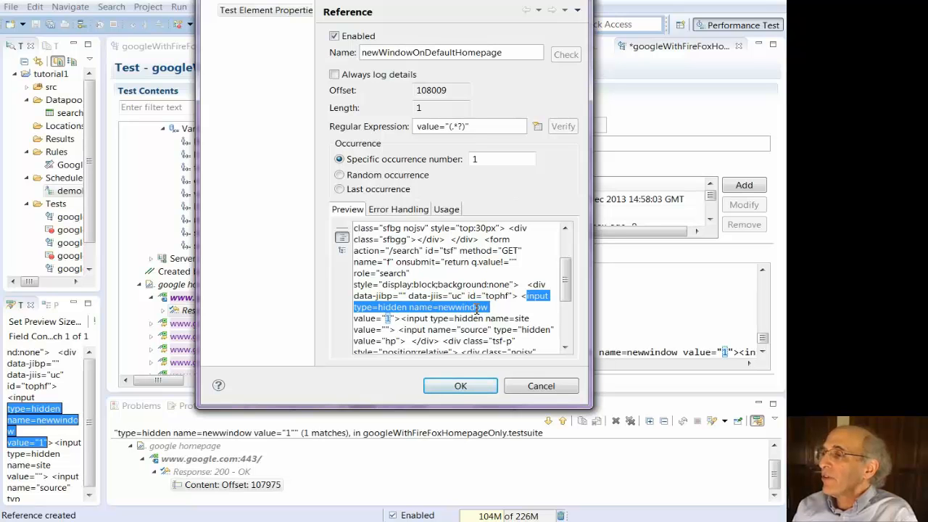
left_click(415, 126)
right_click(418, 127)
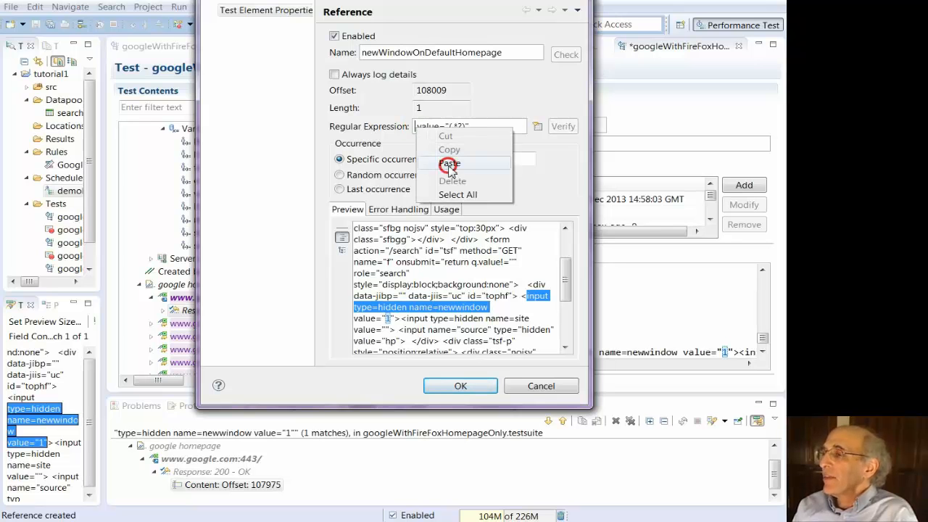
left_click(445, 162)
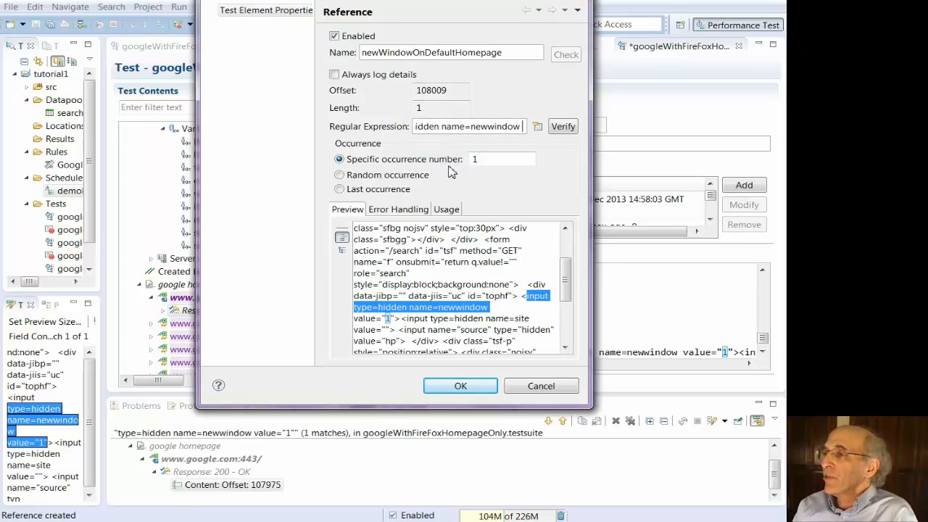
Remove the extra space before value= in the regular expression and verify that it finds the highlighted string.
left_click(566, 127)
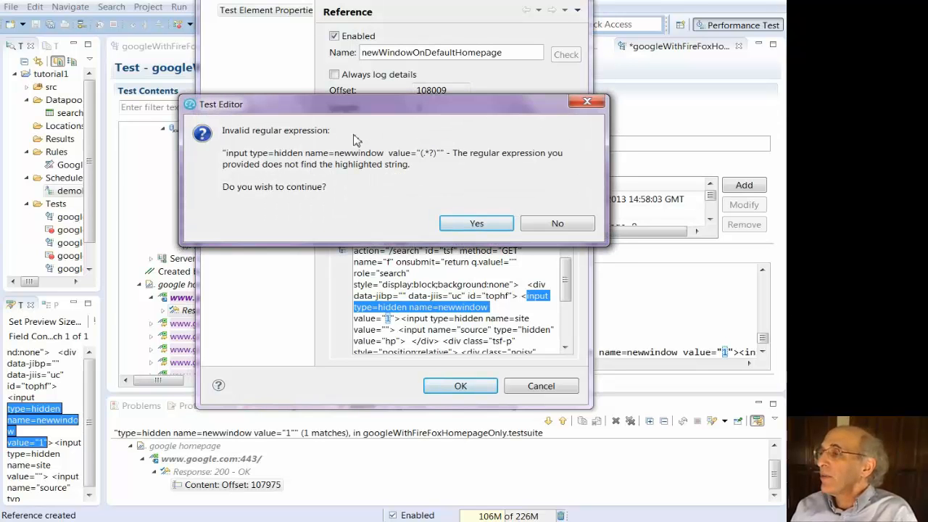
left_click(557, 225)
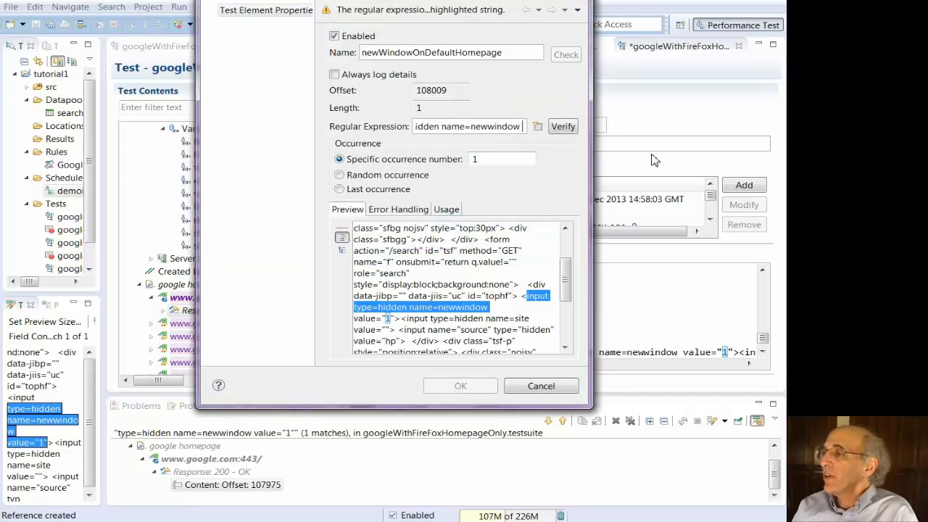
type("v")
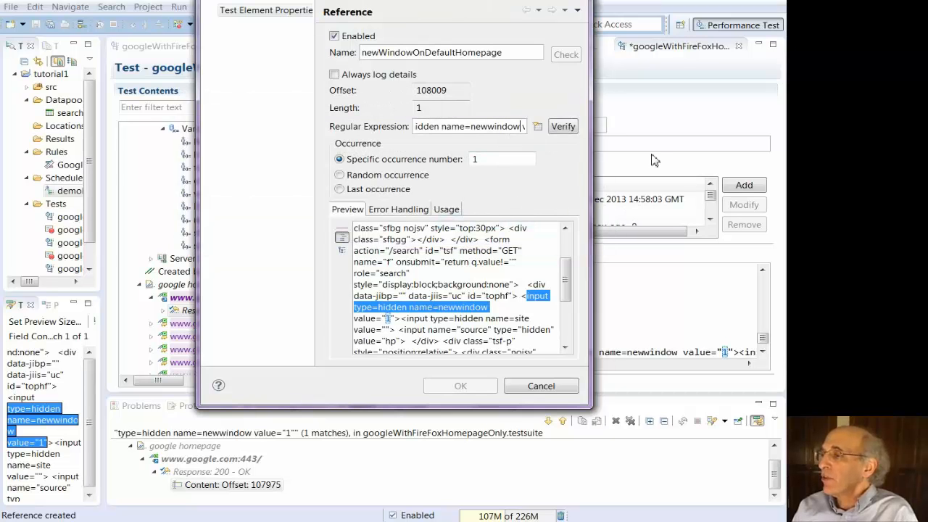
left_click(563, 127)
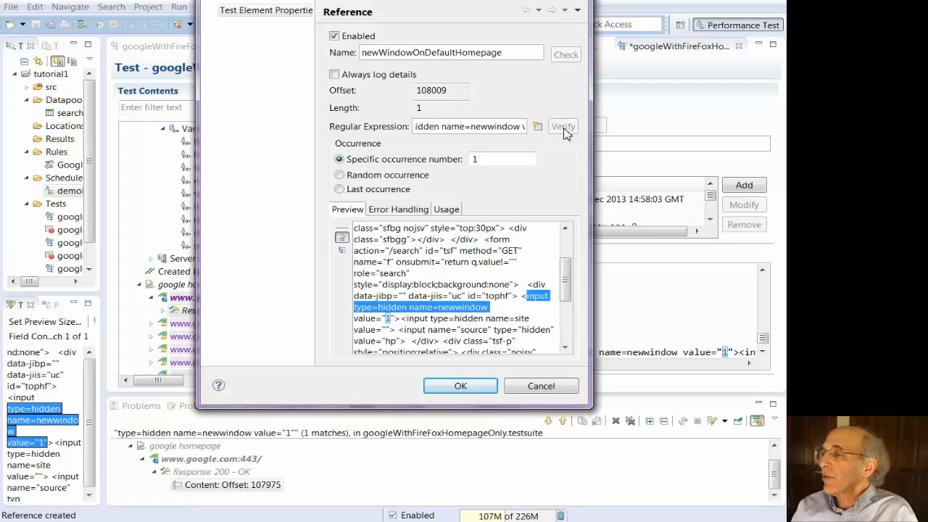
Read through the regular expression of newWindowOnDefaultHomepage from the value= part back to its beginning.
key("Right")
key("Right")
key("Right")
key("Right")
key("Right")
key("Right")
key("Right")
key("Right")
key("Right")
key("Right")
key("Right")
key("Right")
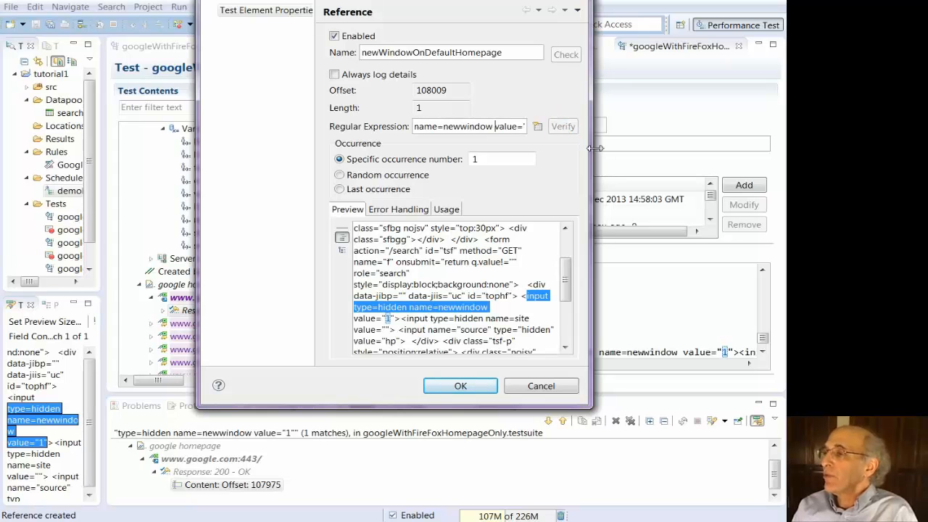
key("Left")
key("Left")
key("Left")
key("Left")
key("Left")
key("Left")
key("Left")
key("Left")
key("Left")
key("Left")
key("Left")
key("Left")
key("Left")
key("Left")
key("Left")
key("Left")
key("Left")
key("Left")
key("Left")
key("Left")
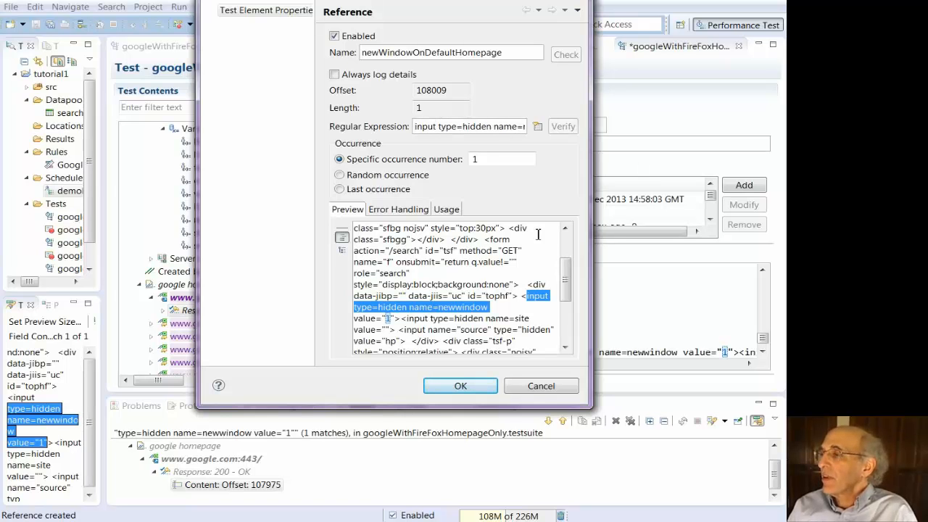
Accept the newWindowOnDefaultHomepage reference properties and decline finding further locations to substitute.
left_click(459, 385)
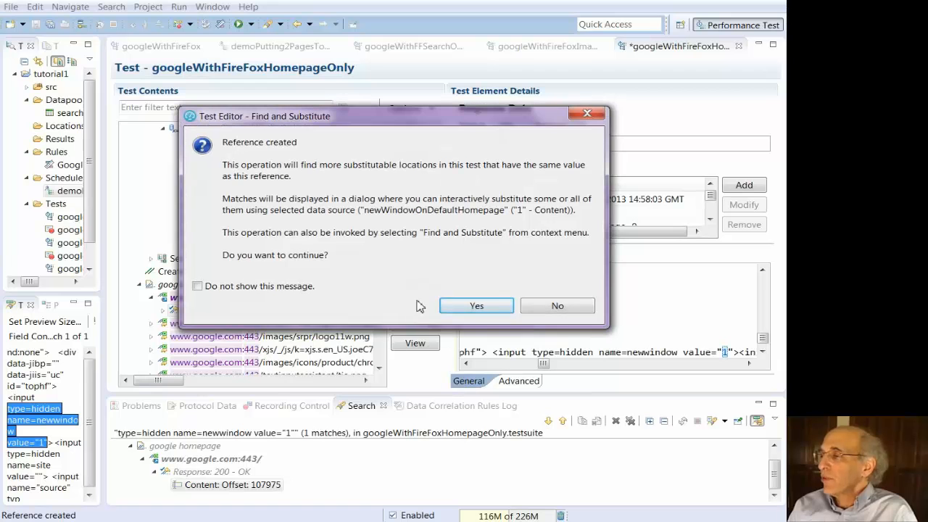
left_click(552, 306)
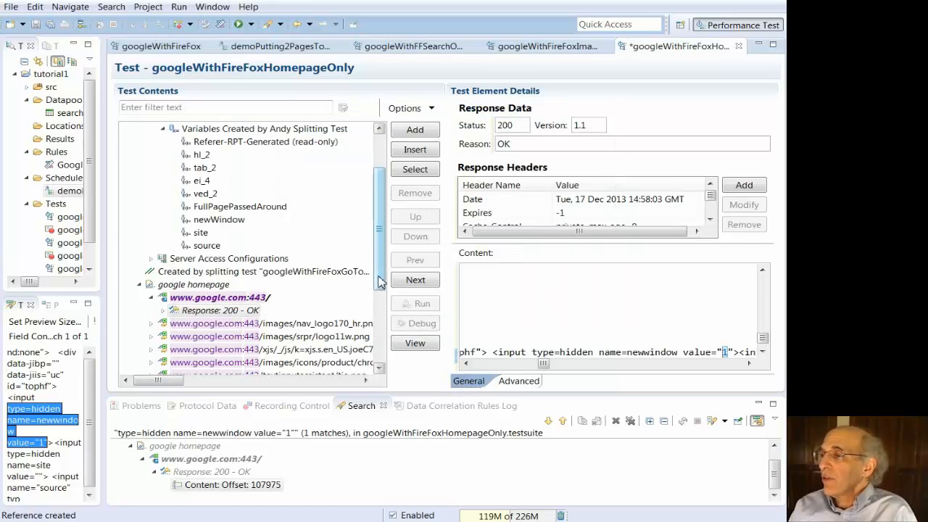
Insert a variable assignment for newWindow before the Set ved_2 assignment at the end of the google homepage test.
left_click(378, 282)
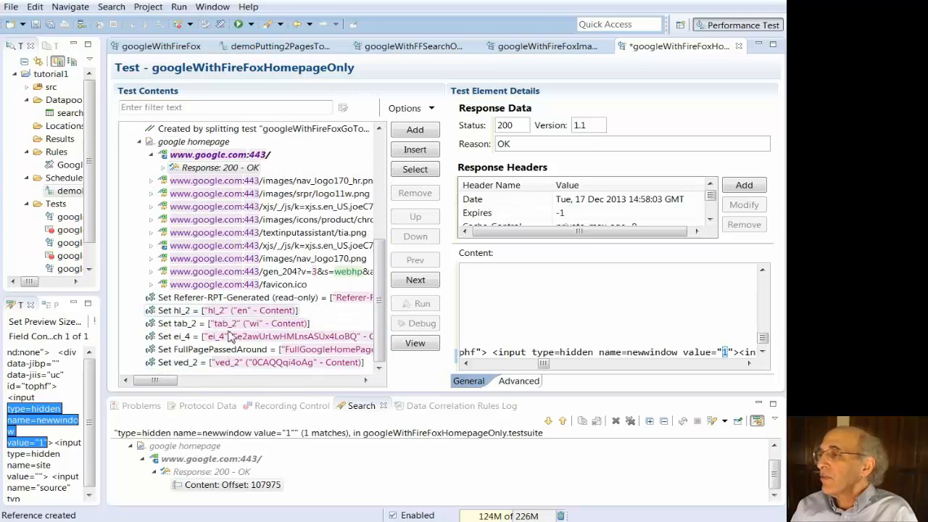
left_click(228, 362)
left_click(399, 150)
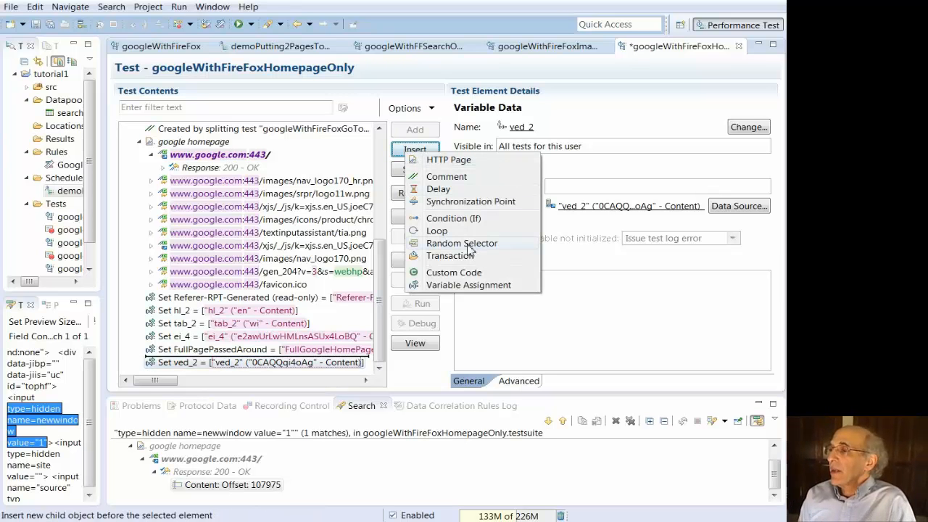
left_click(469, 285)
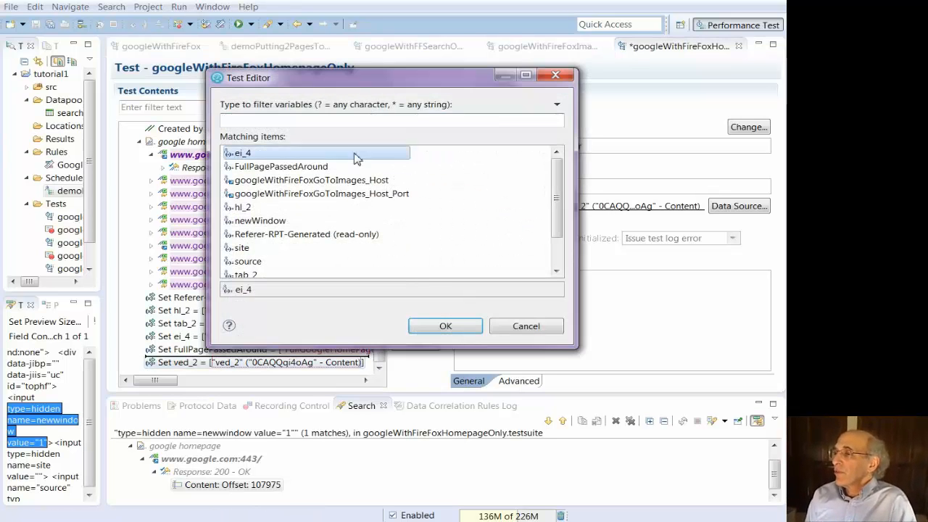
left_click(262, 222)
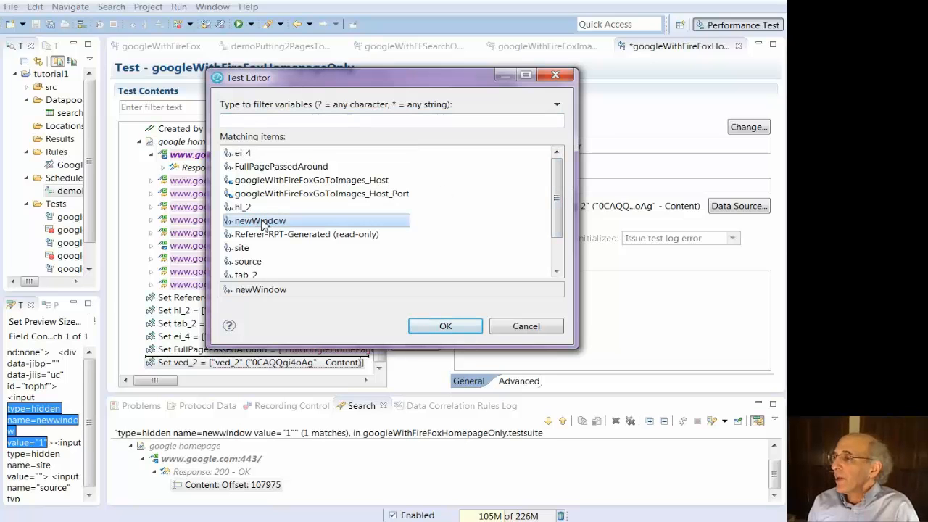
left_click(445, 326)
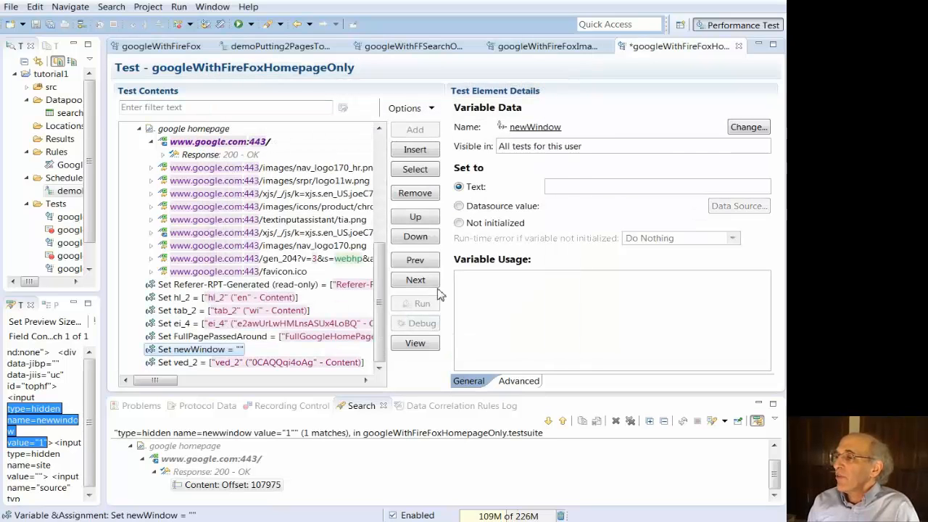
Set the newWindow assignment to the datasource value newWindowOnDefaultHomepage from the google homepage response.
left_click(491, 208)
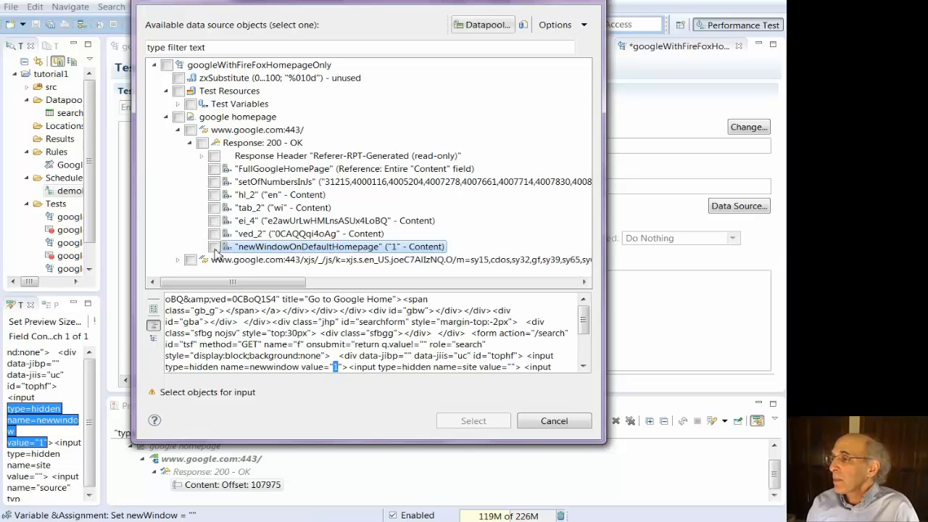
left_click(213, 247)
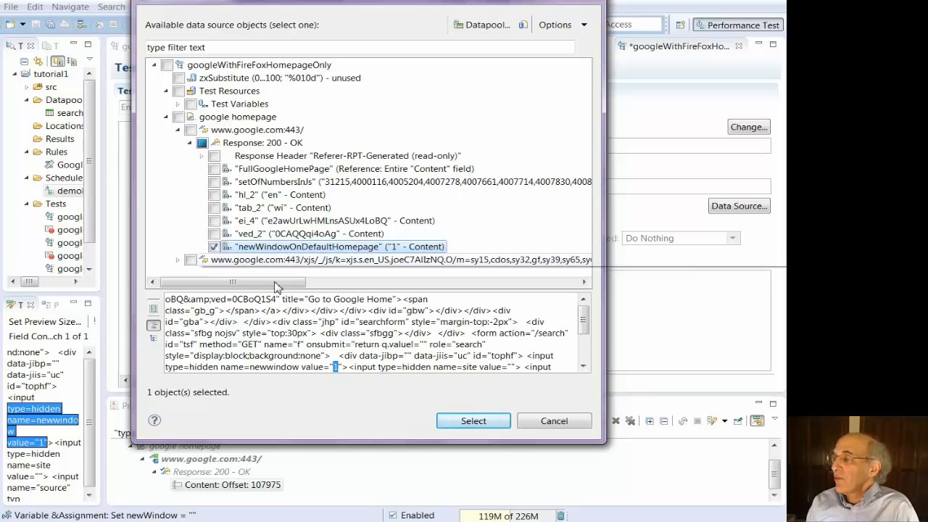
left_click(490, 421)
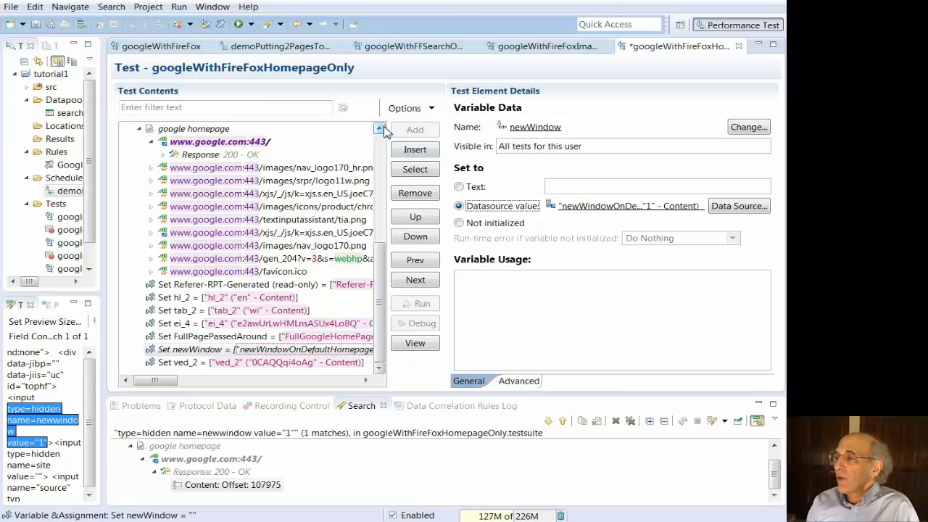
Save the test and append all the accumulated data correlation rules to the existing Google.dcrules file in /tutorial1/Rules.
left_click_drag(379, 258, 384, 145)
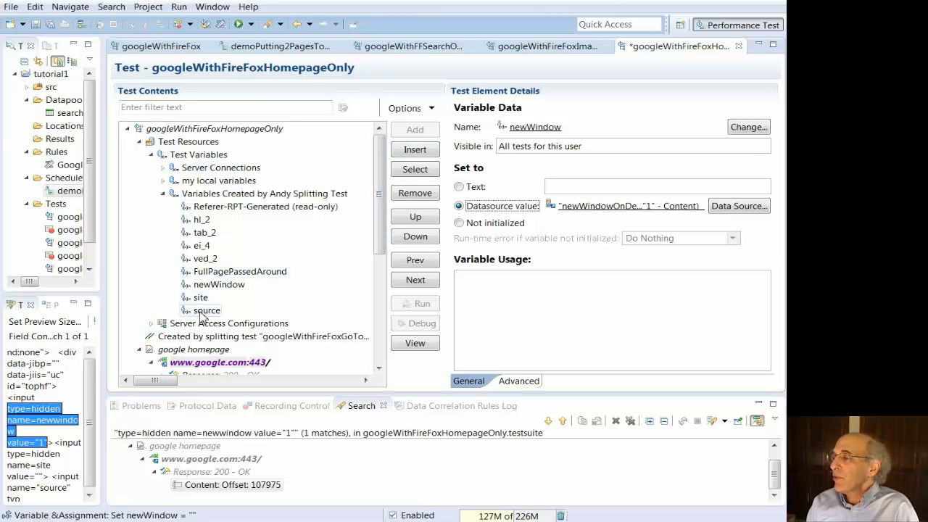
left_click(35, 25)
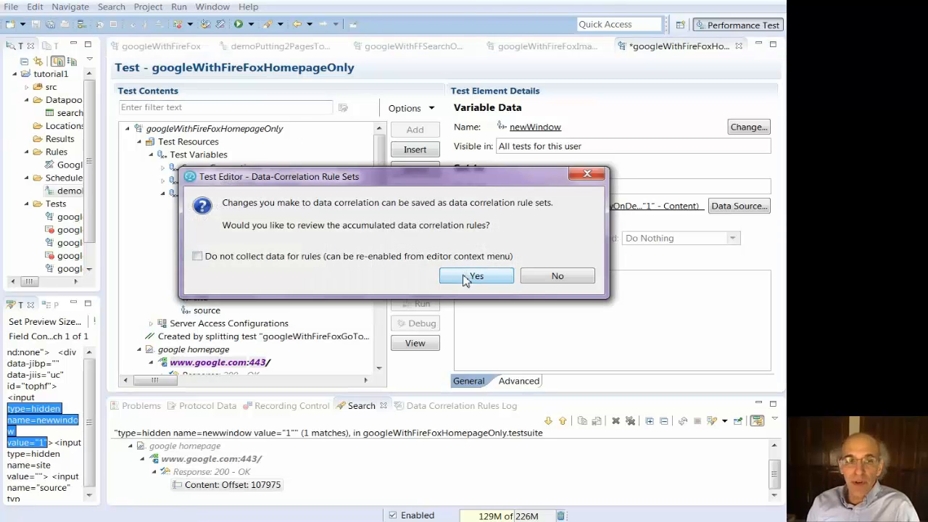
left_click(471, 276)
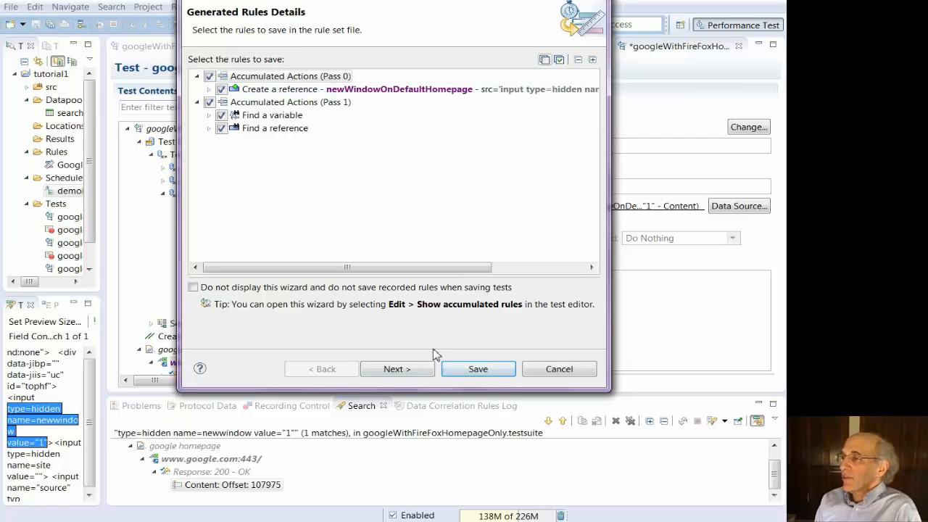
left_click(425, 371)
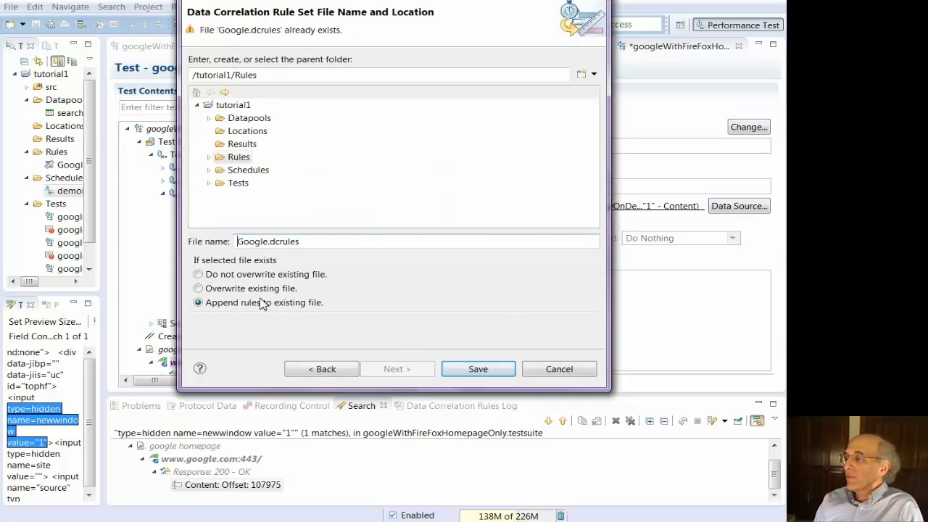
left_click(477, 369)
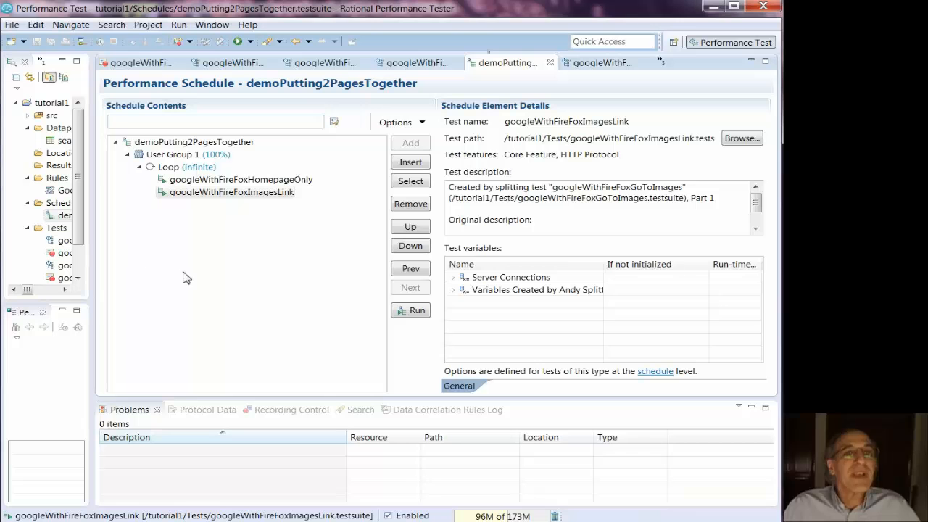
Add a second user group to the demoPutting2PagesTogether schedule and name it search group.
left_click(215, 142)
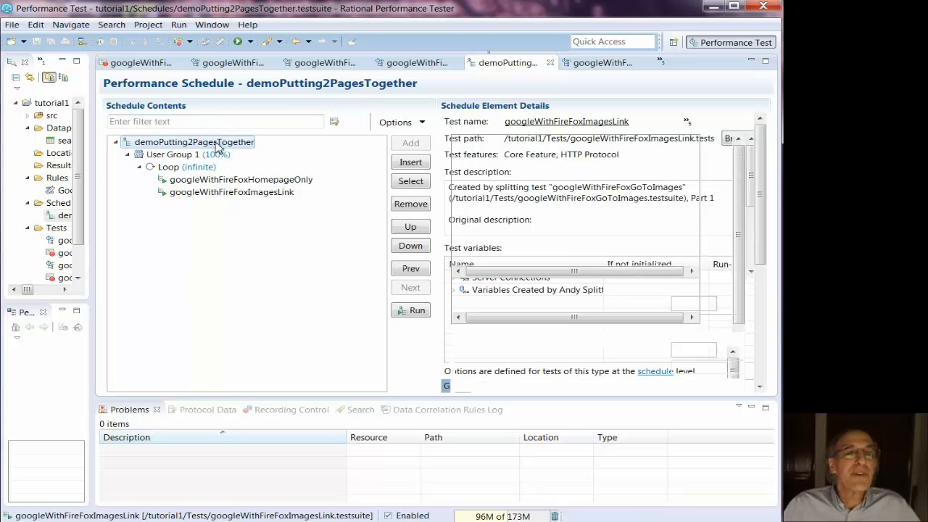
right_click(215, 142)
mouse_move(250, 150)
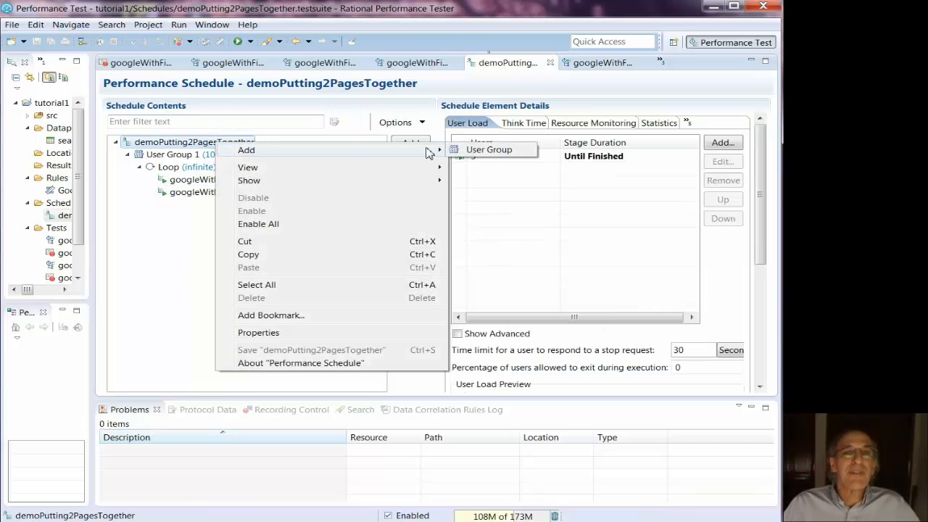
left_click(486, 149)
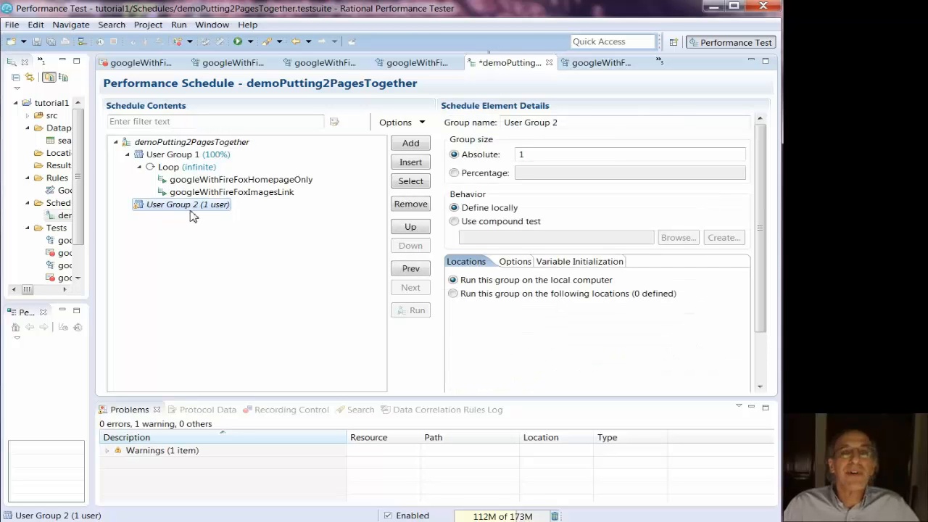
left_click_drag(561, 122, 491, 122)
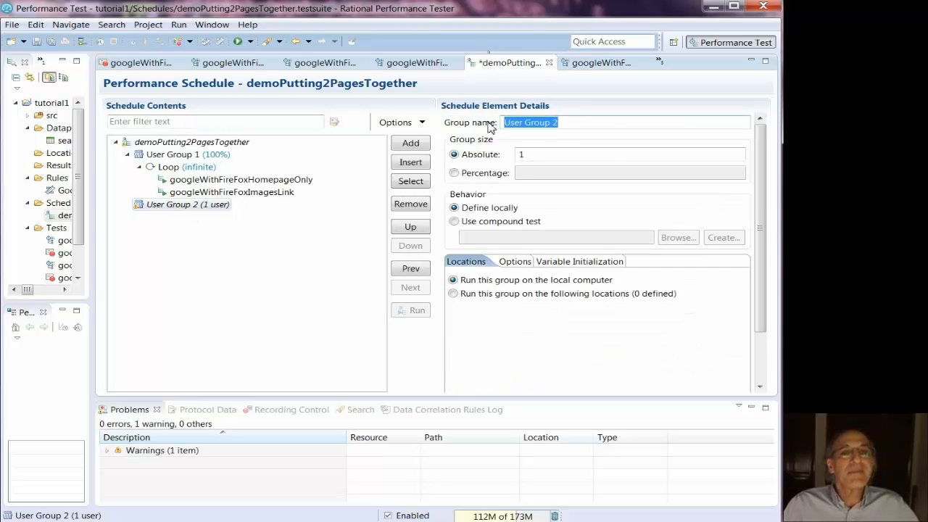
type("search g")
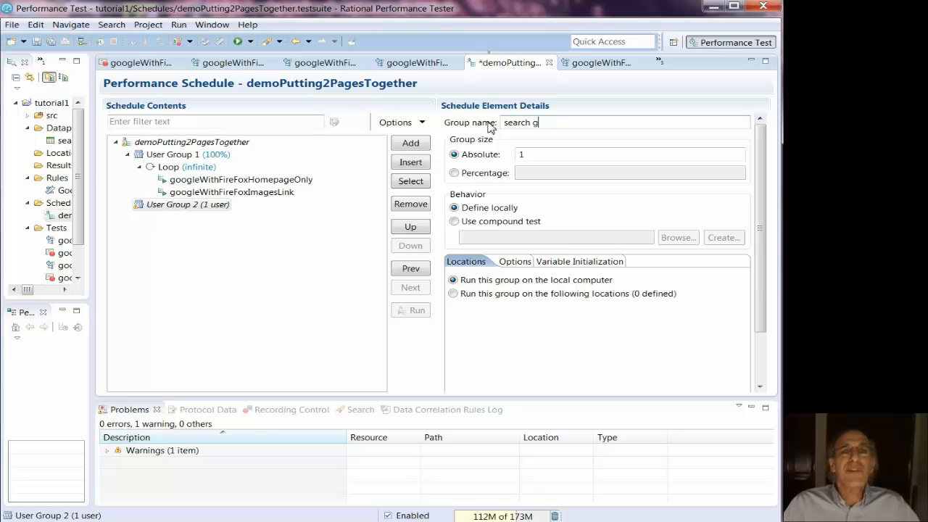
Rename User Group 1 as Images Group.
left_click(204, 154)
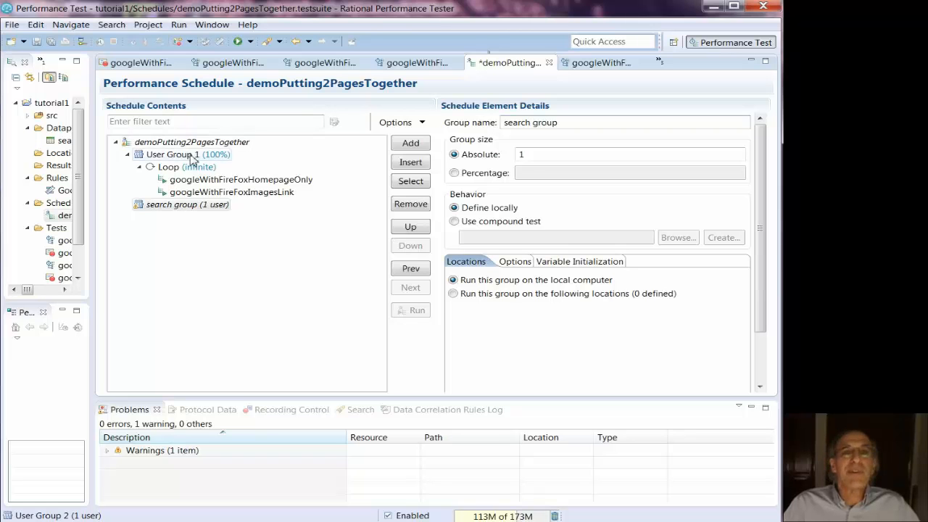
left_click_drag(563, 122, 482, 122)
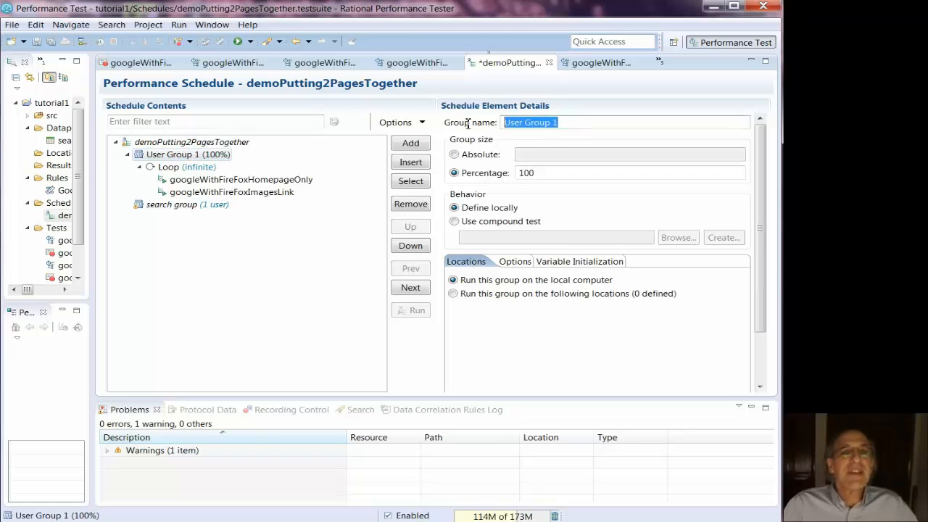
type("IMag")
type("mag")
type("es Group")
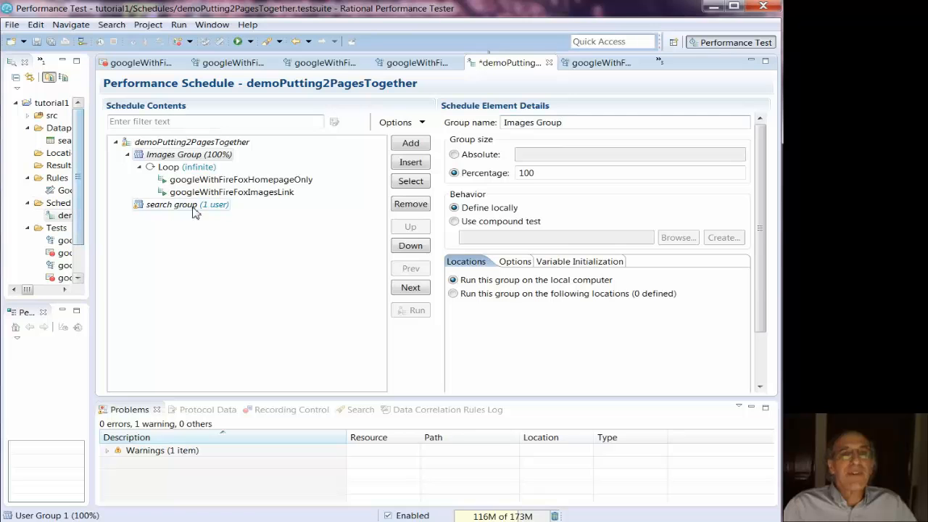
Add a loop inside the search group and set its duration to infinite.
left_click(173, 208)
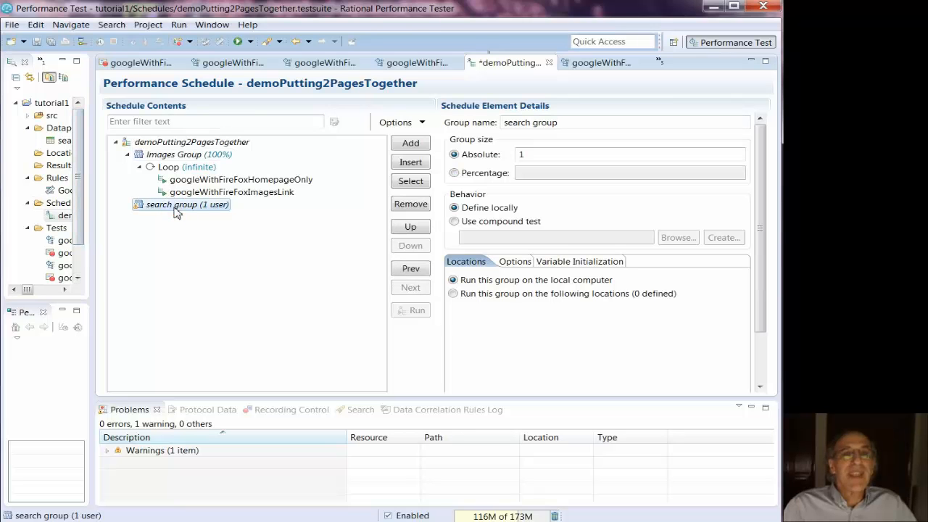
left_click(403, 164)
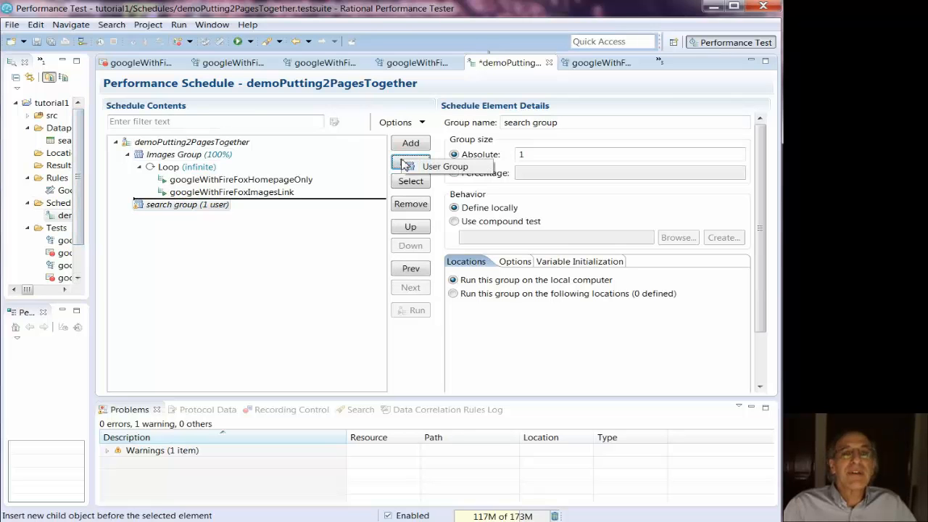
left_click(239, 207)
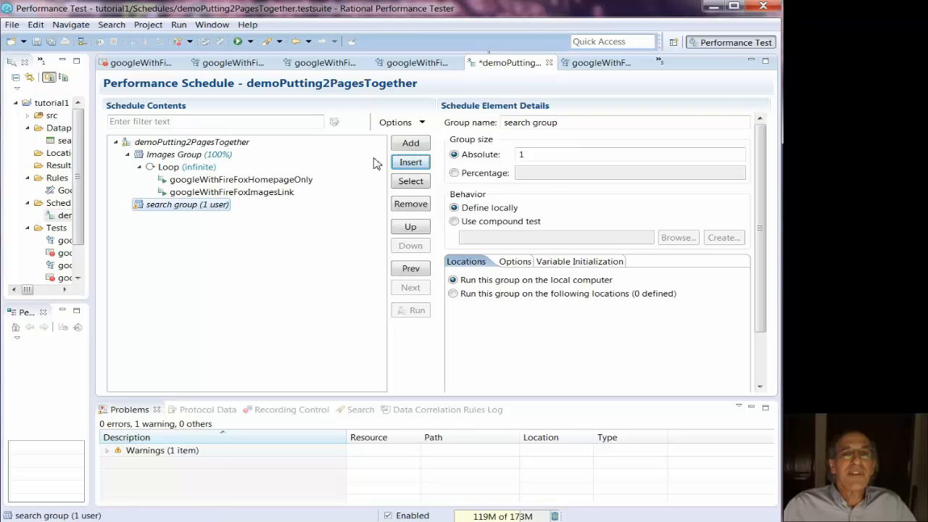
left_click(413, 146)
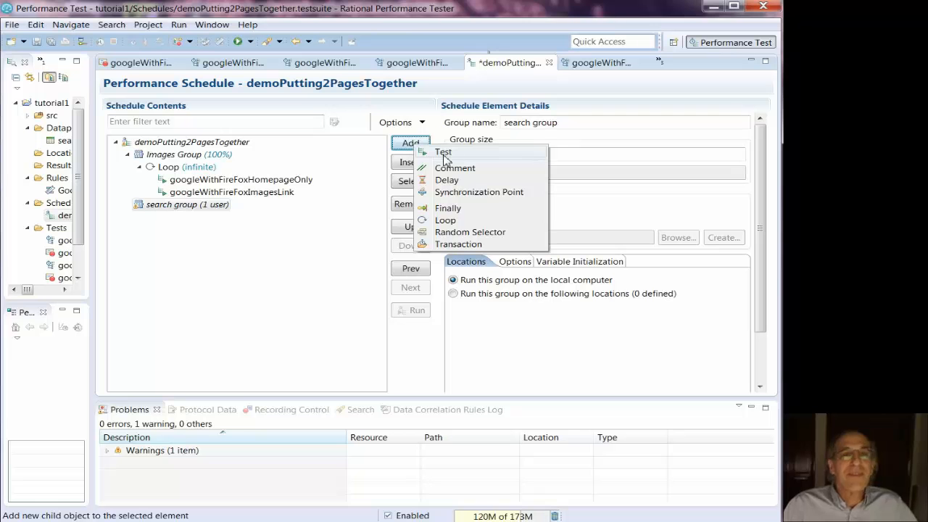
left_click(445, 220)
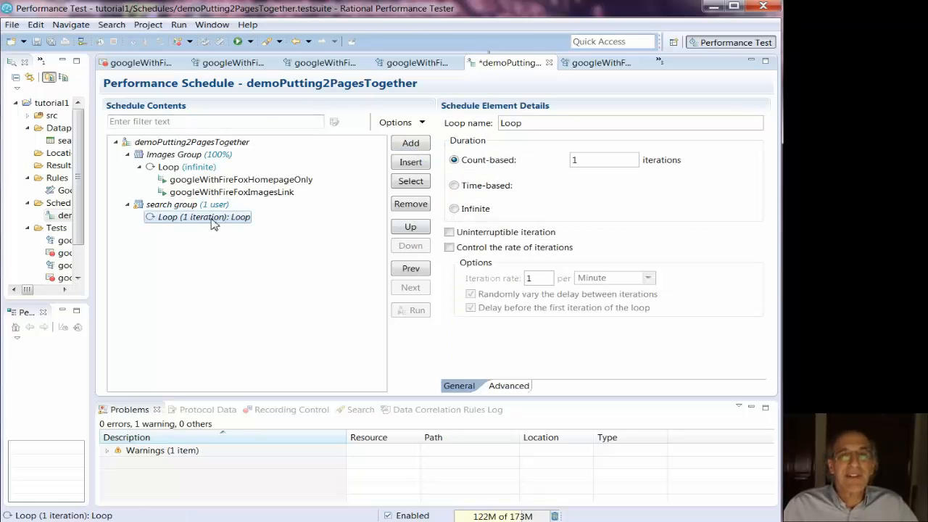
left_click(454, 209)
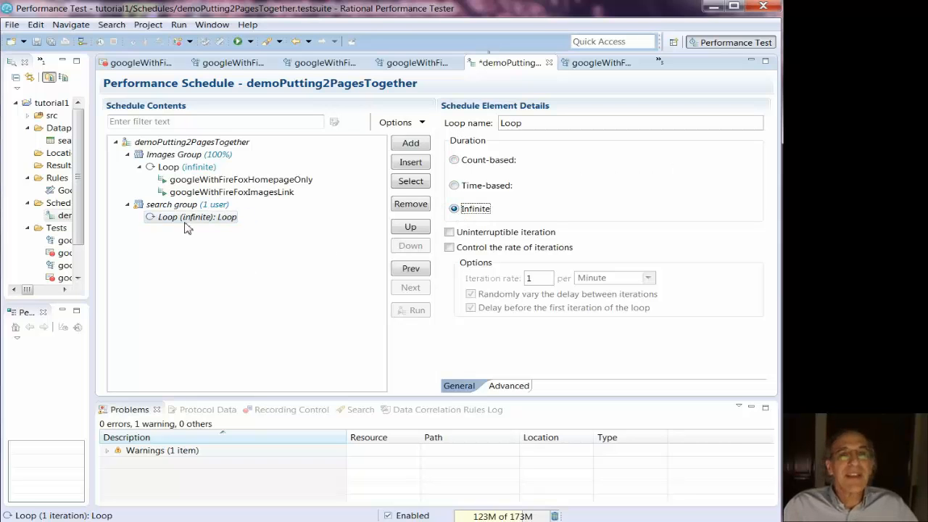
Add the googleWithFFSearchOnly test inside the search group's infinite loop.
left_click(411, 144)
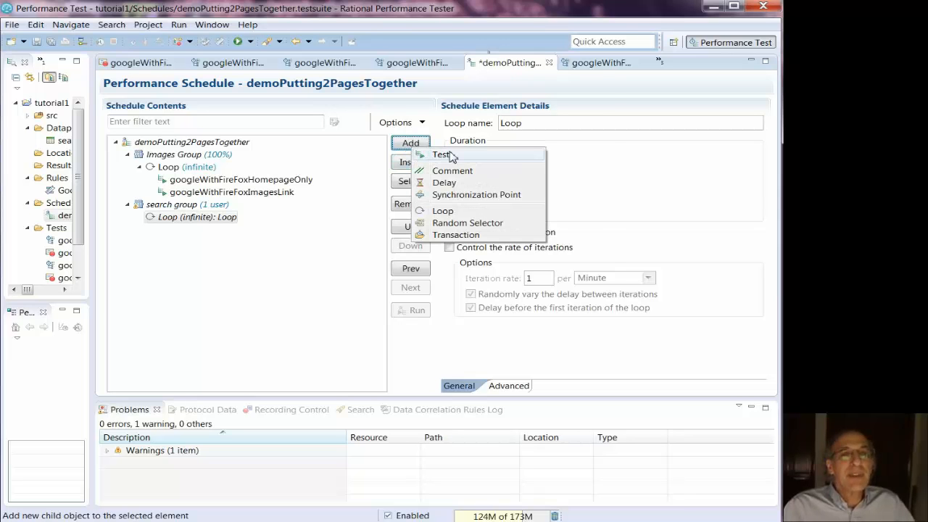
left_click(440, 152)
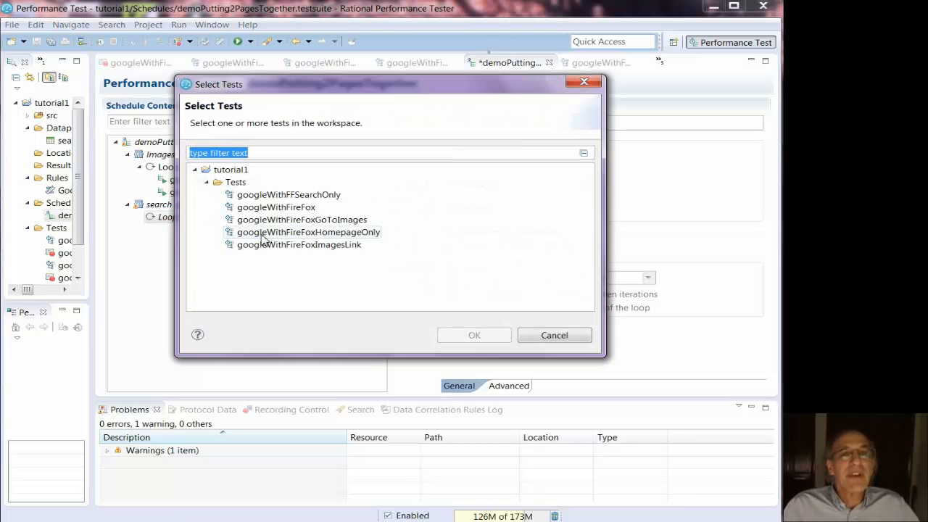
left_click(305, 195)
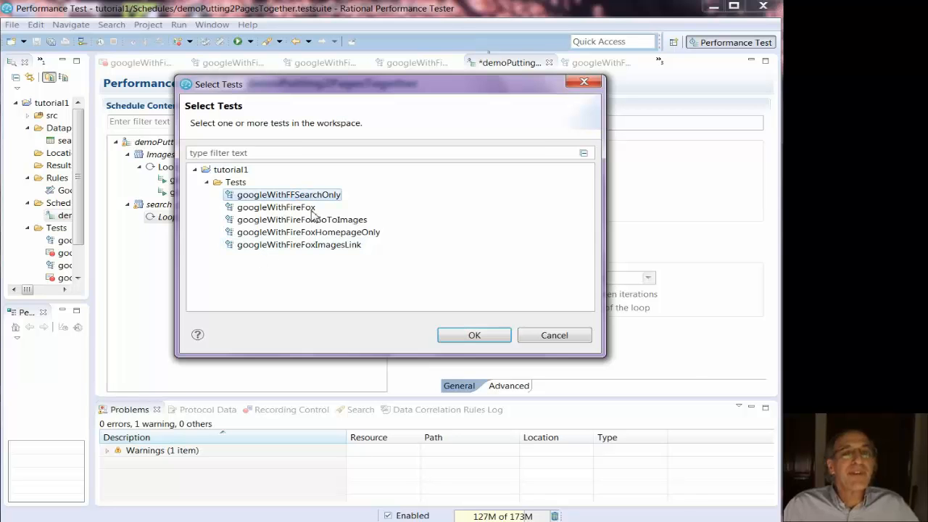
left_click(472, 336)
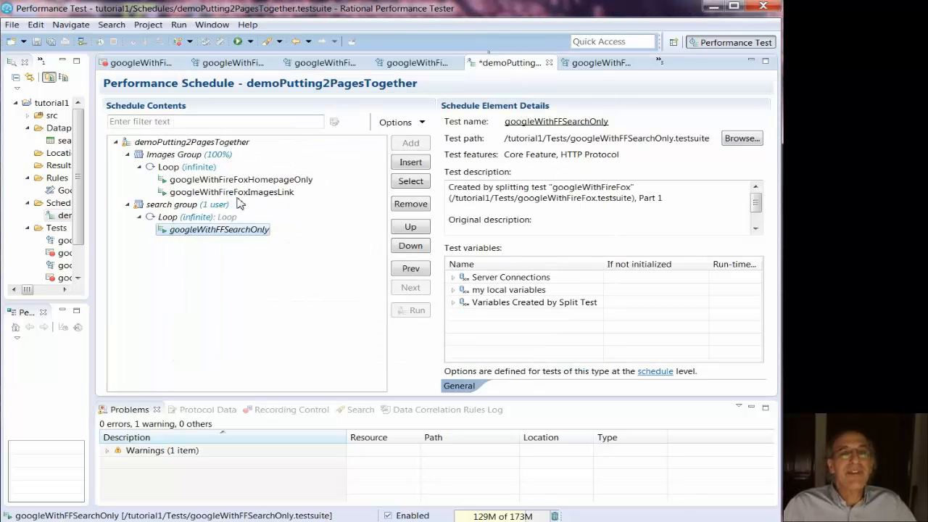
Copy googleWithFireFoxHomepageOnly from the Images Group loop into the search group's loop ahead of googleWithFFSearchOnly, and save the schedule.
left_click(277, 180)
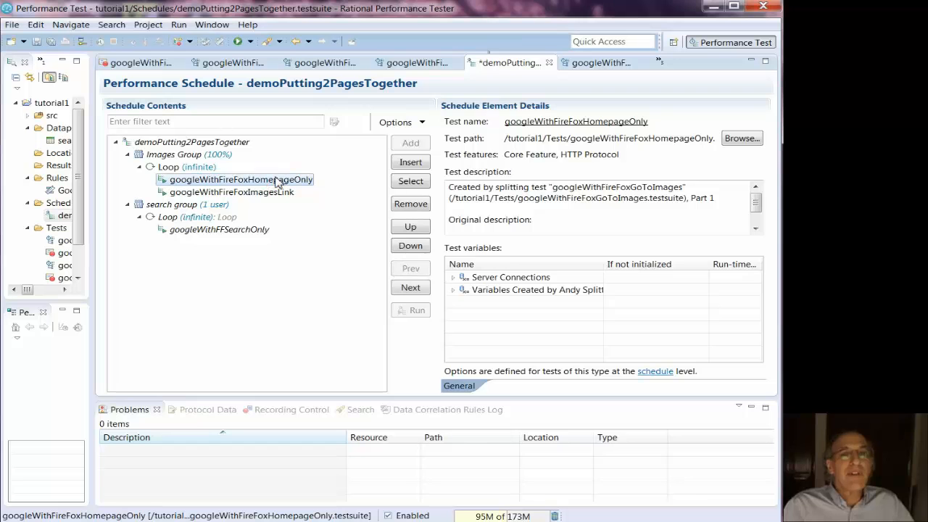
right_click(276, 180)
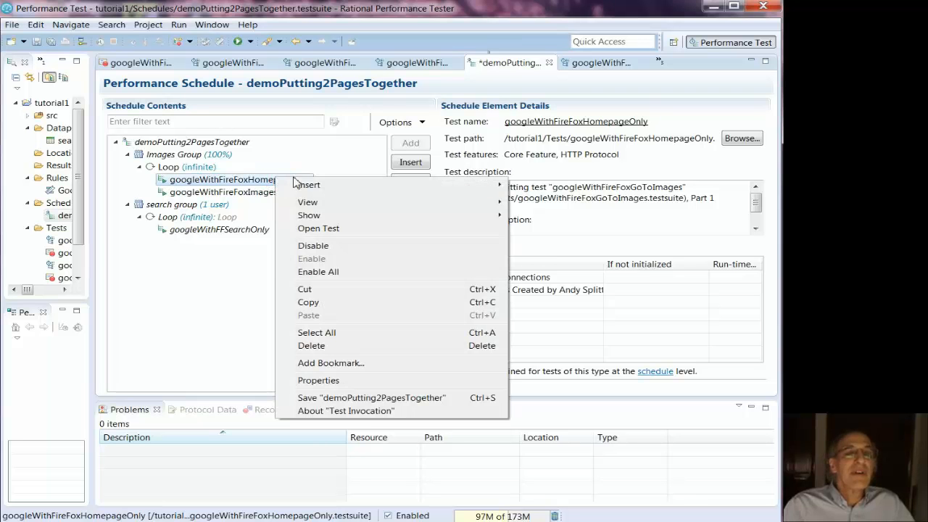
left_click(322, 302)
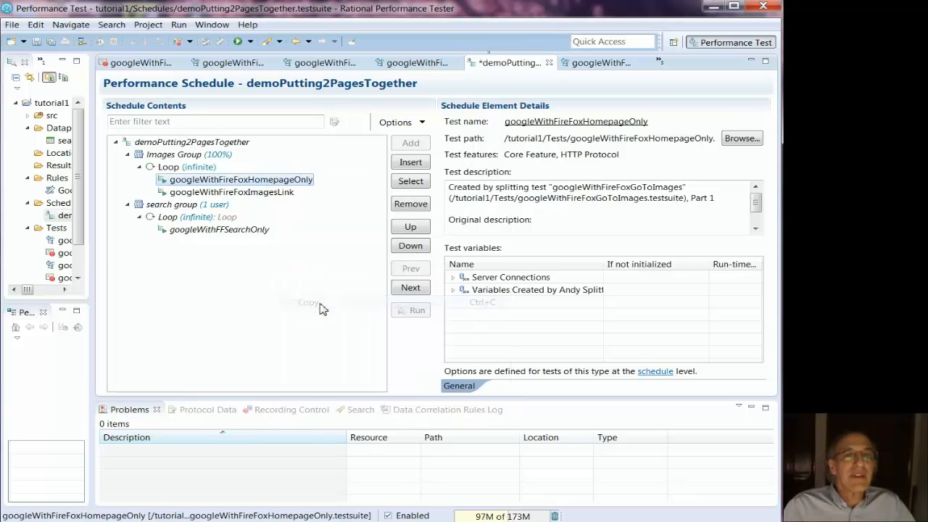
left_click(239, 230)
right_click(236, 231)
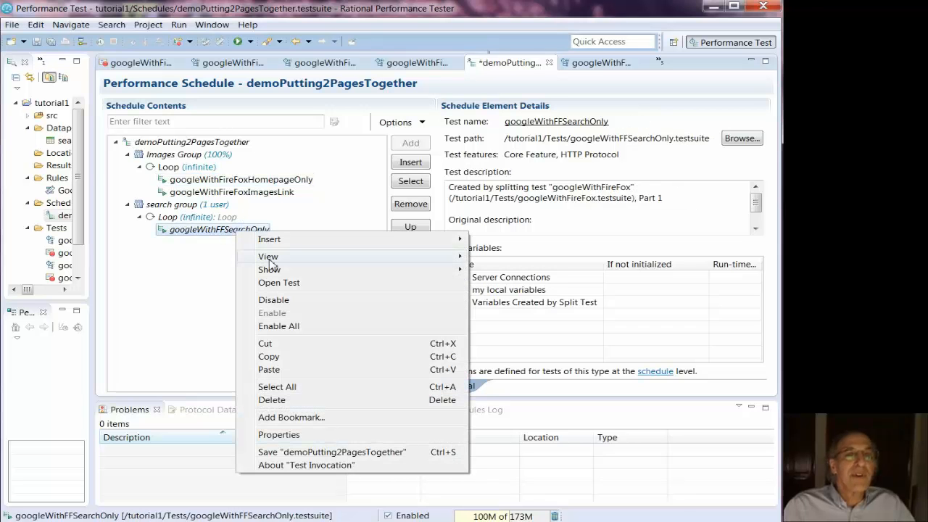
left_click(270, 369)
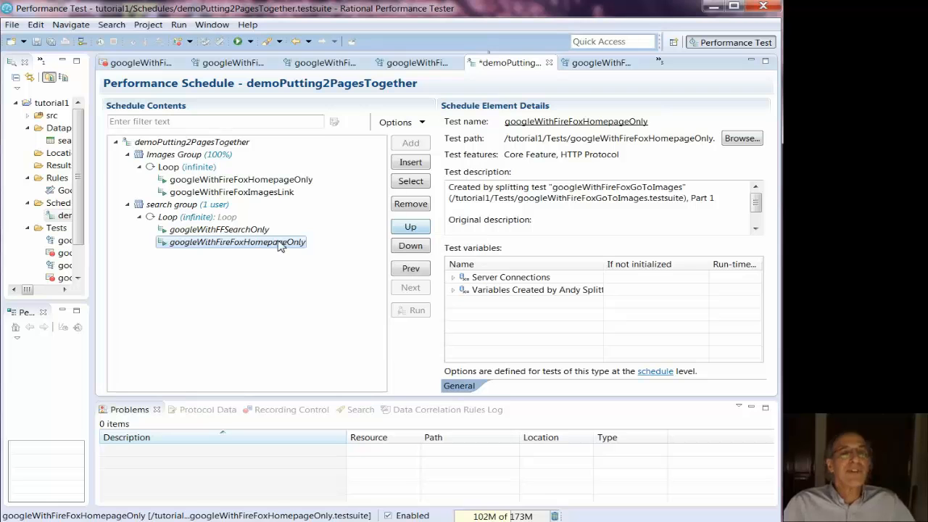
left_click(409, 227)
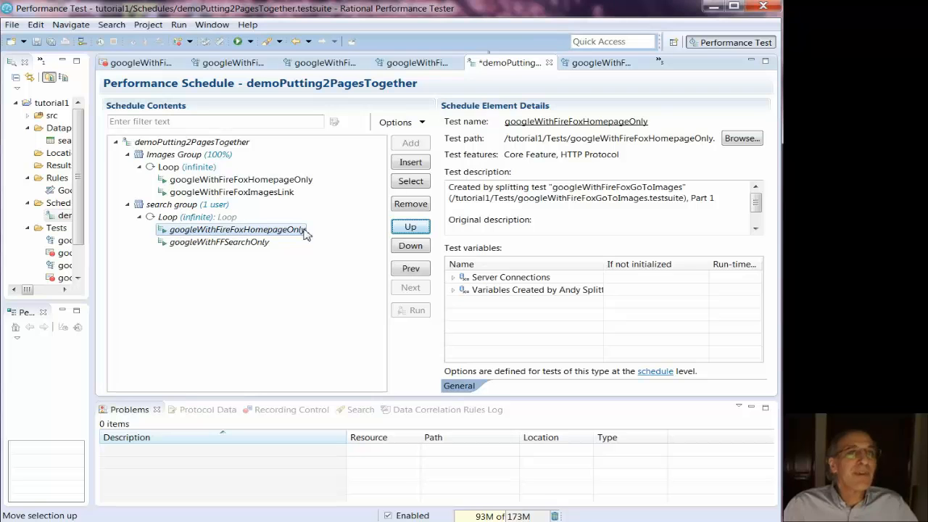
left_click(36, 42)
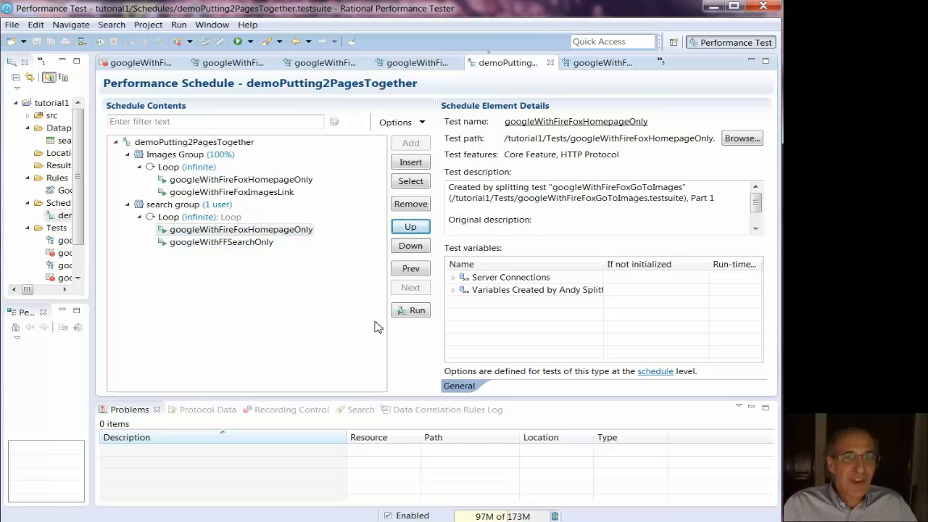